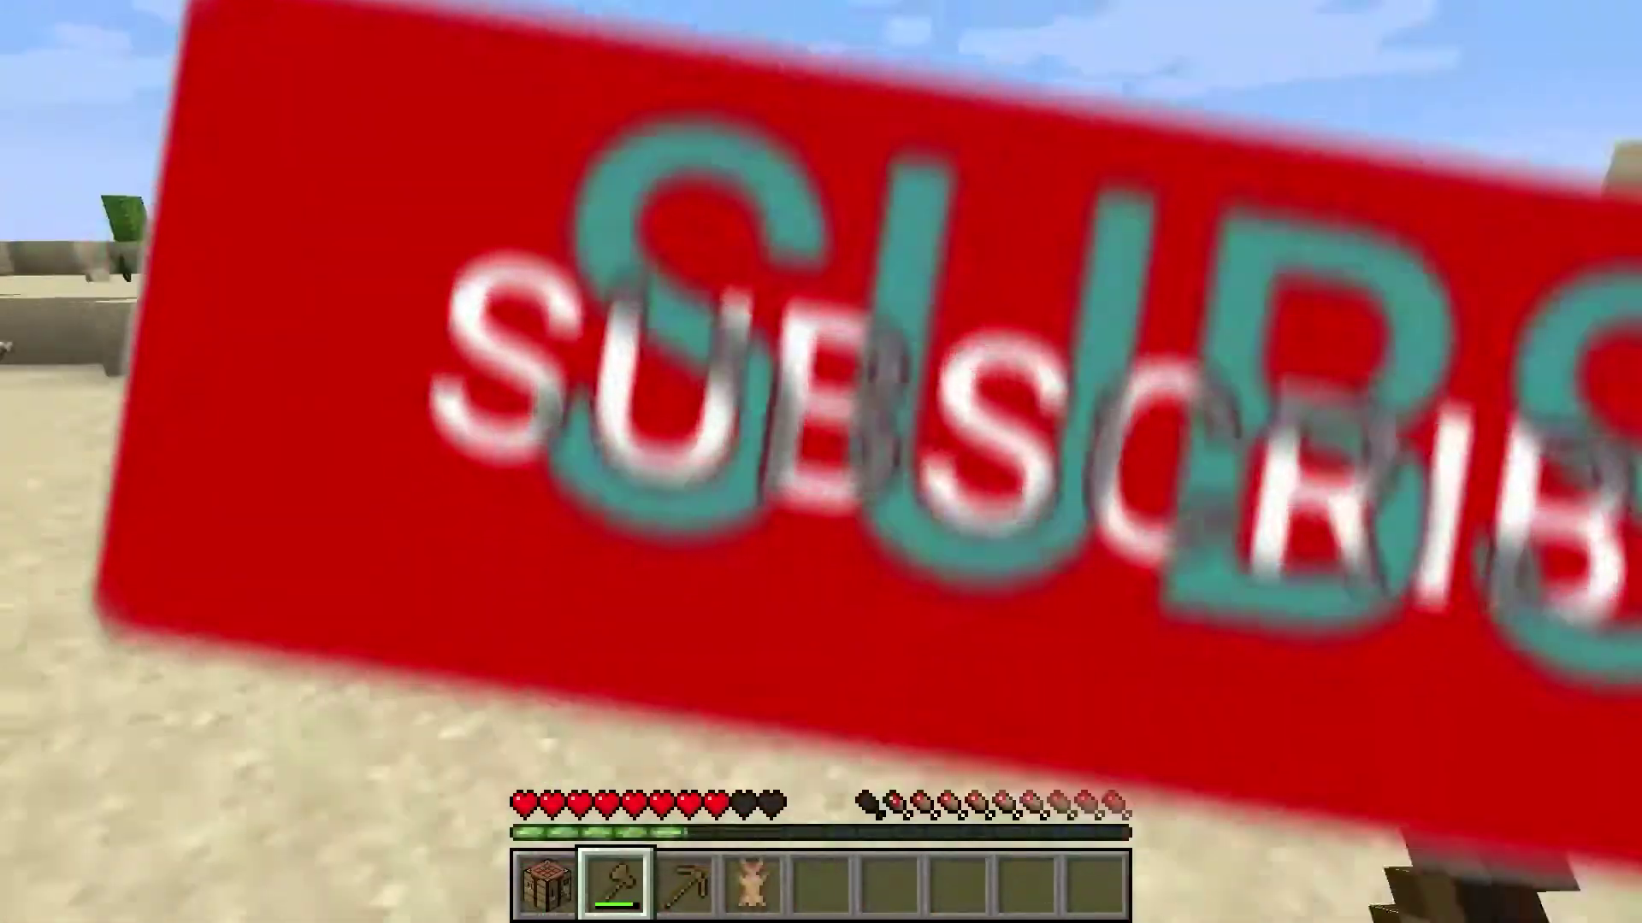
Step: Walk forward across the sand toward the desert village and its tower
key(w)
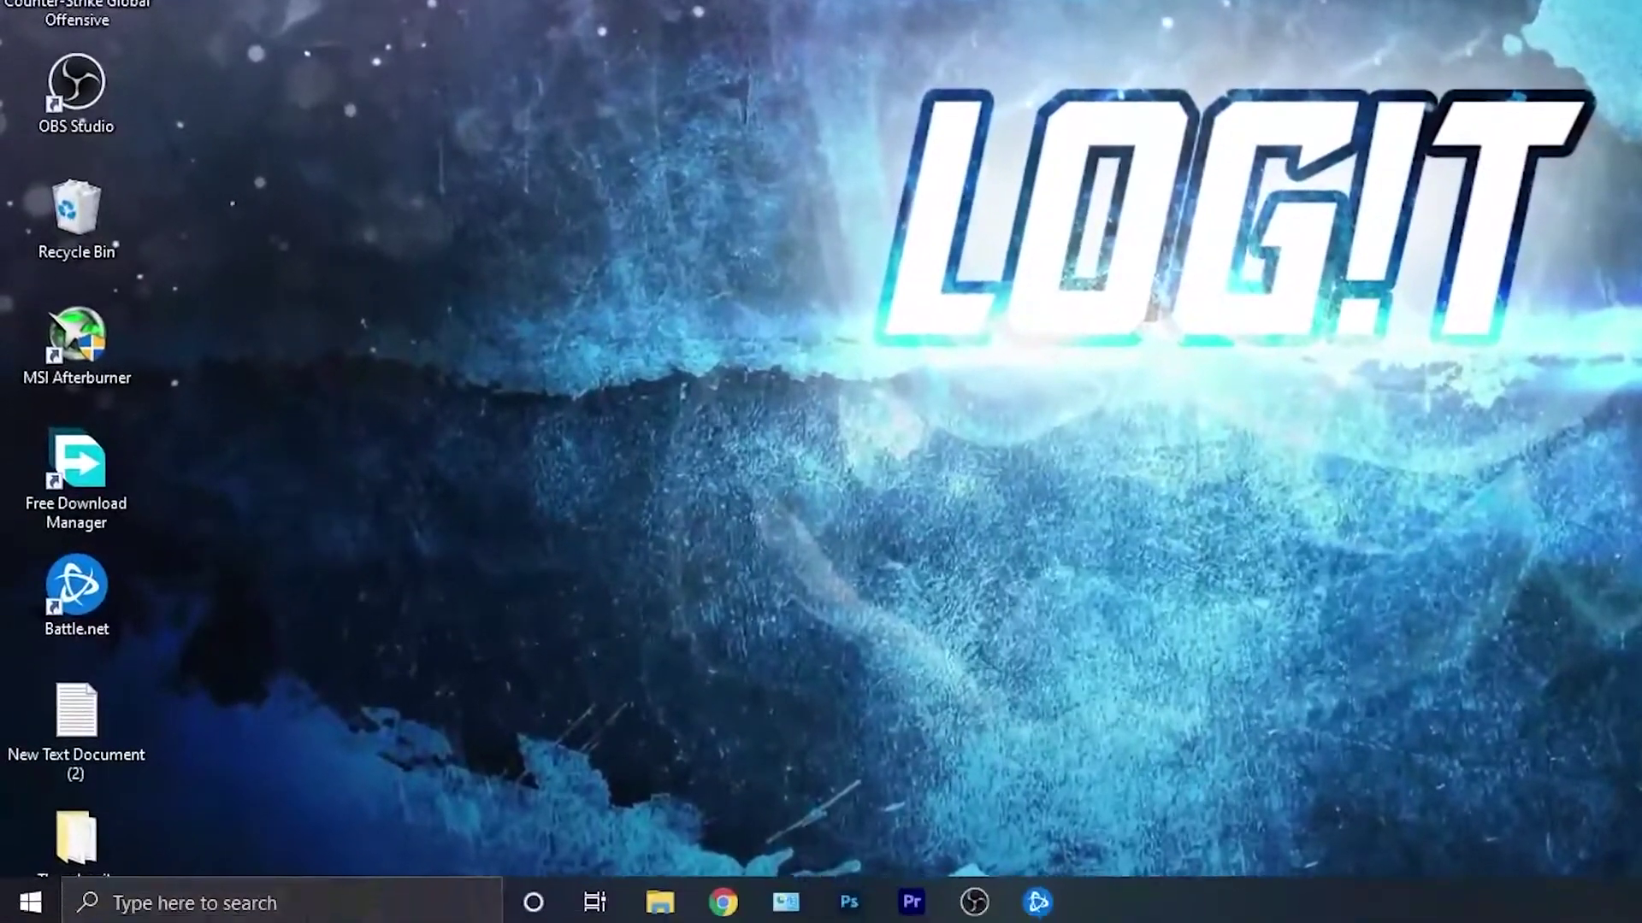
Step: Find Check for updates via the 'check' search and start a Windows Update check
click(285, 897)
text(check)
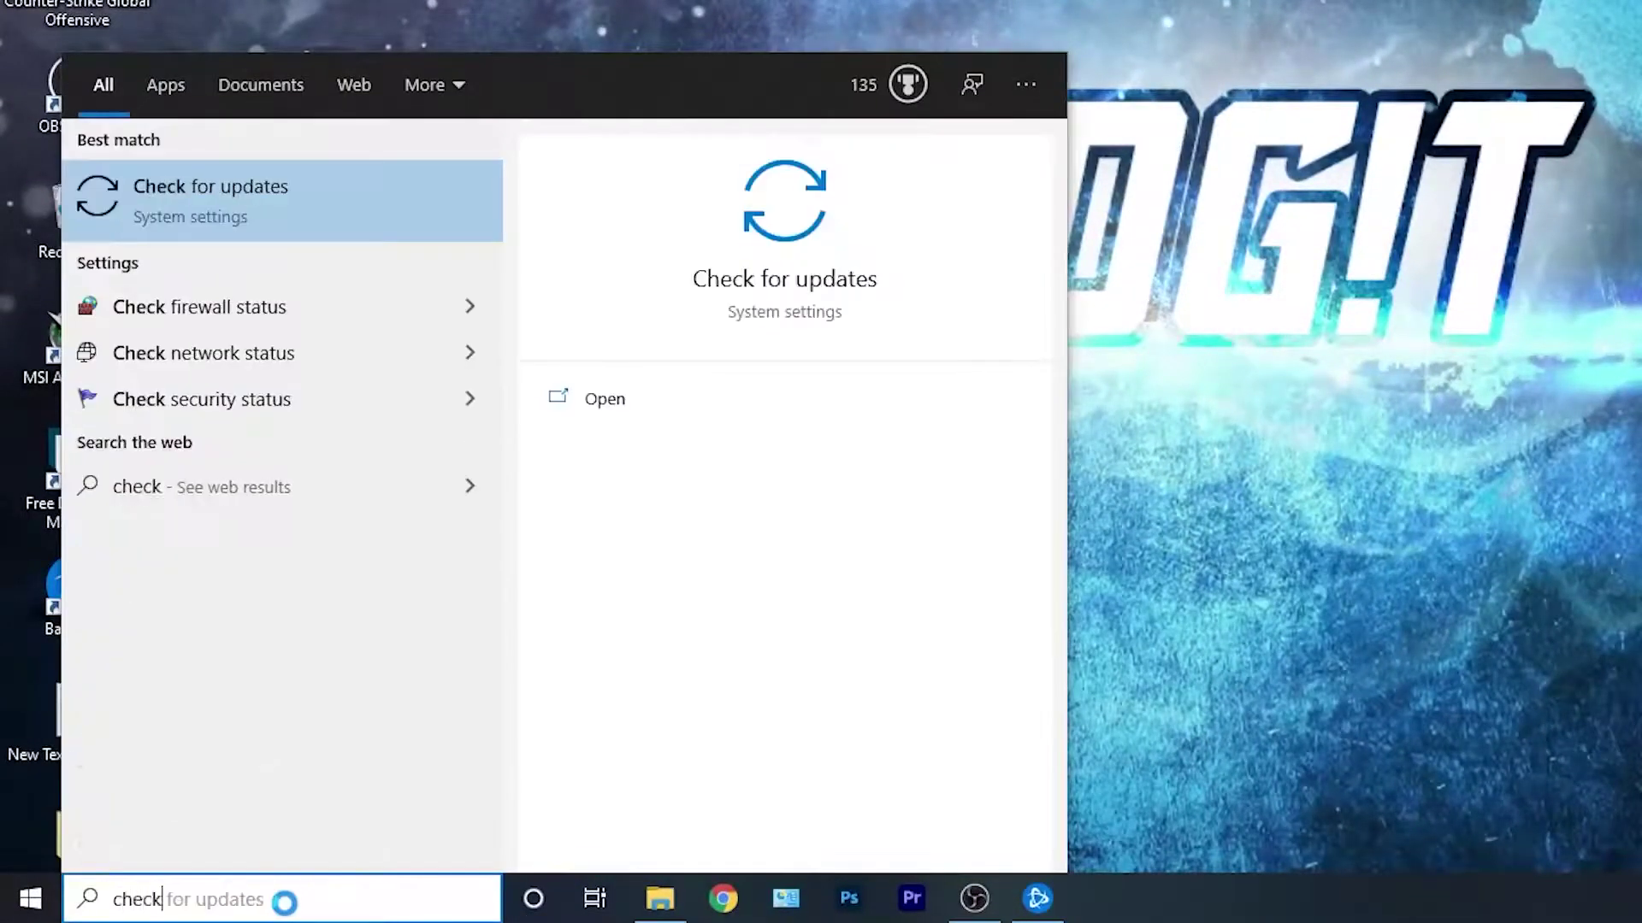
click(239, 206)
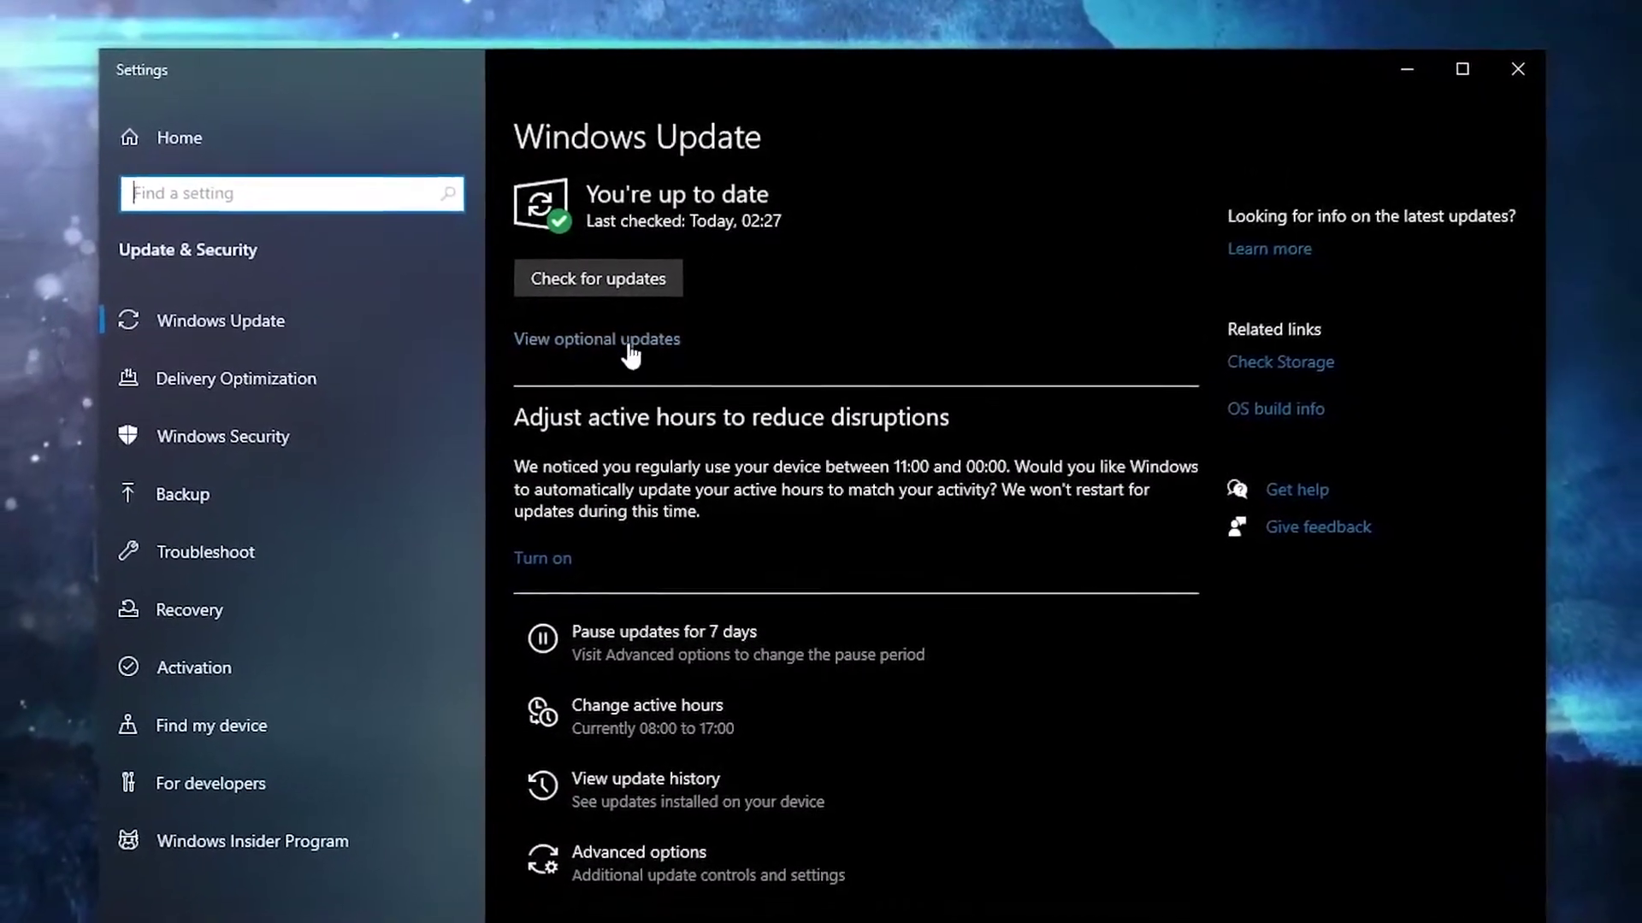
click(615, 260)
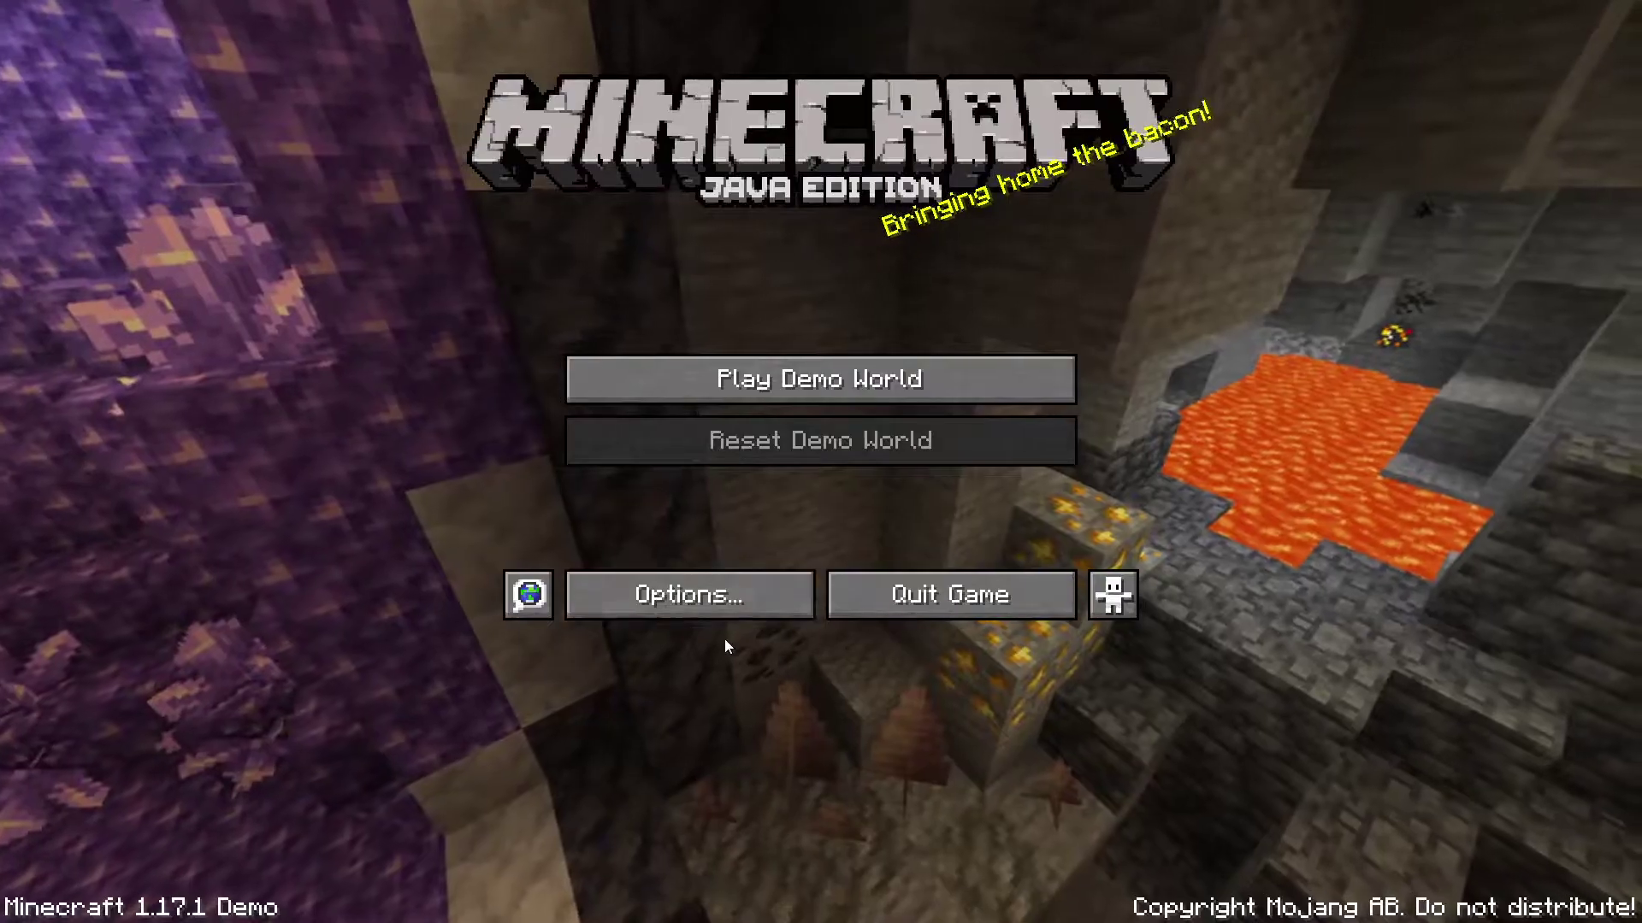
Step: In Video Settings, cycle Graphics through Fancy and Fabulous, ending back on Fast
click(711, 574)
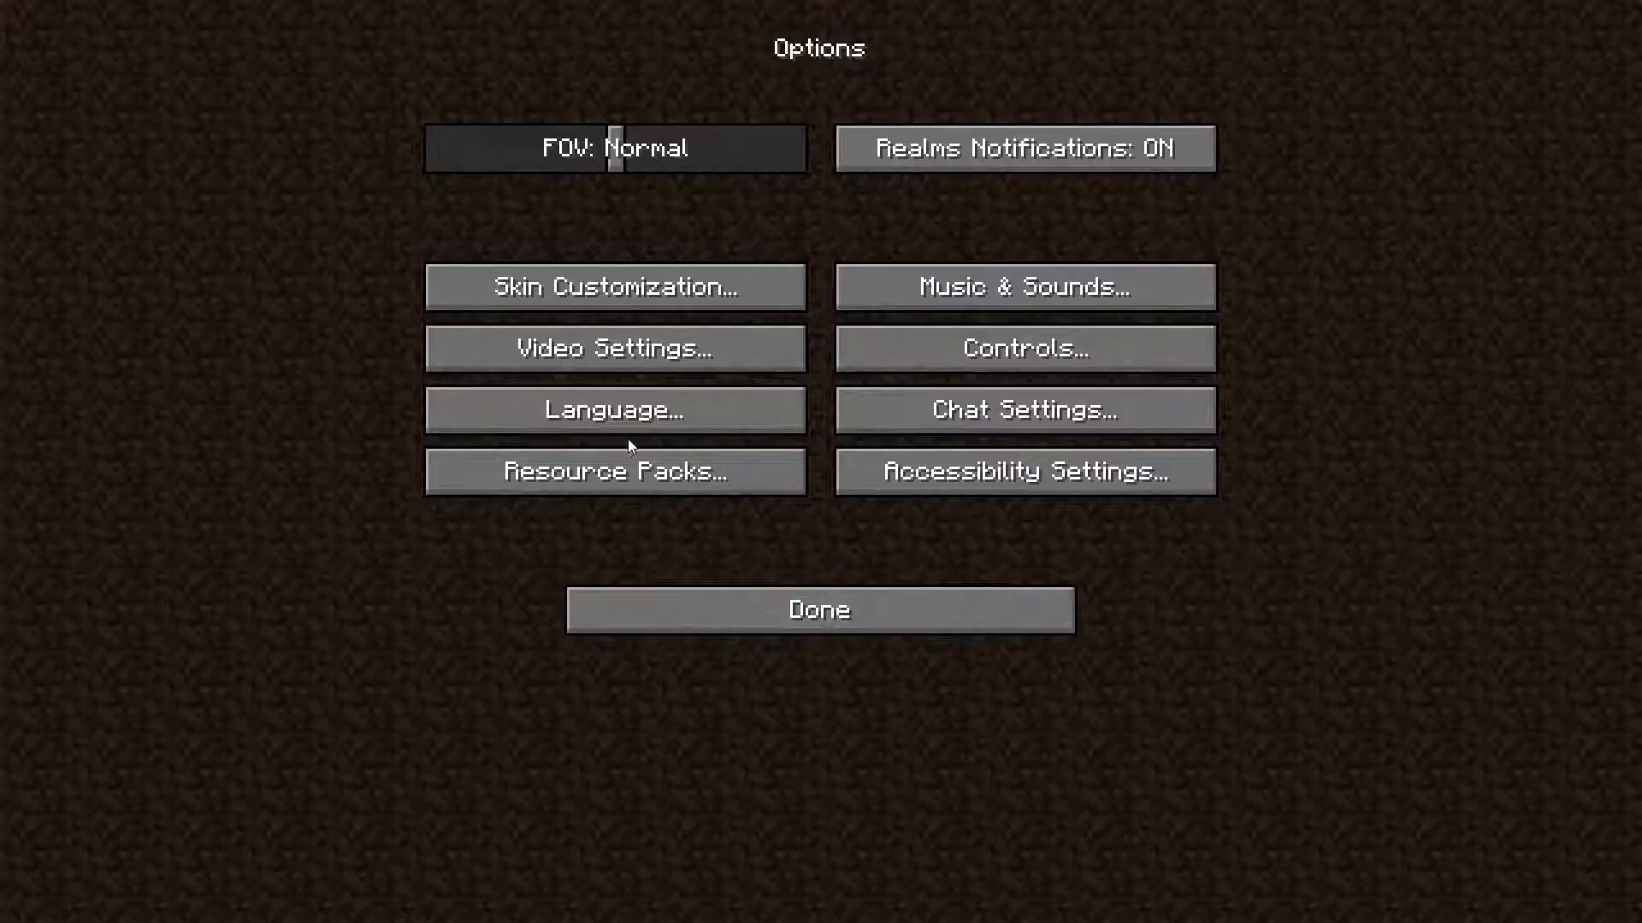
click(596, 349)
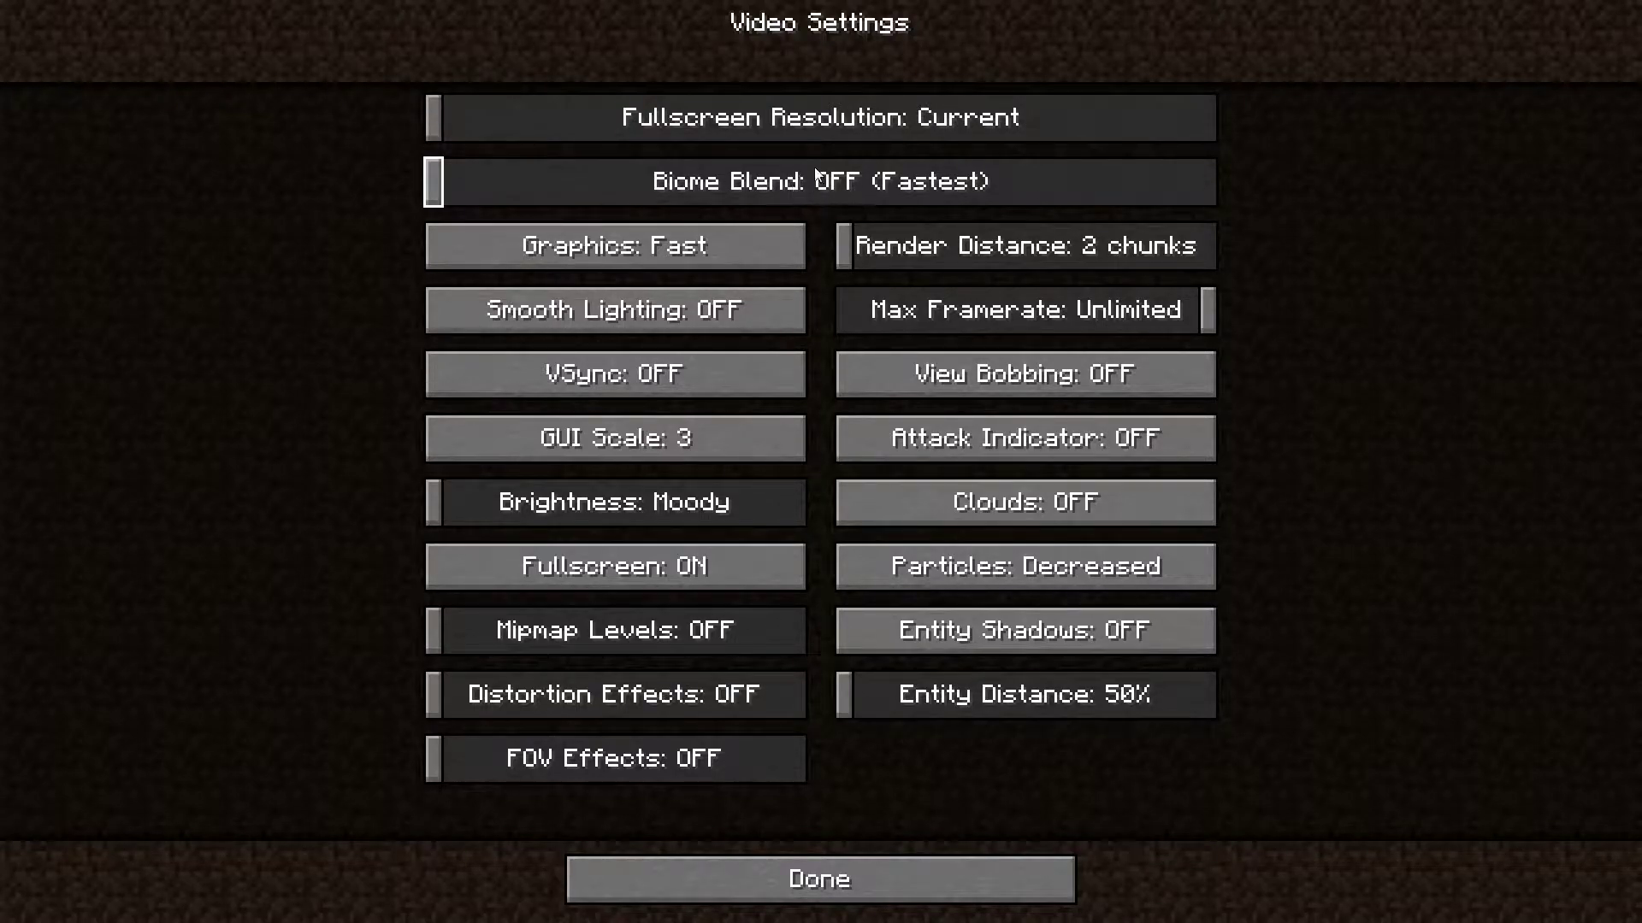
click(713, 249)
click(713, 248)
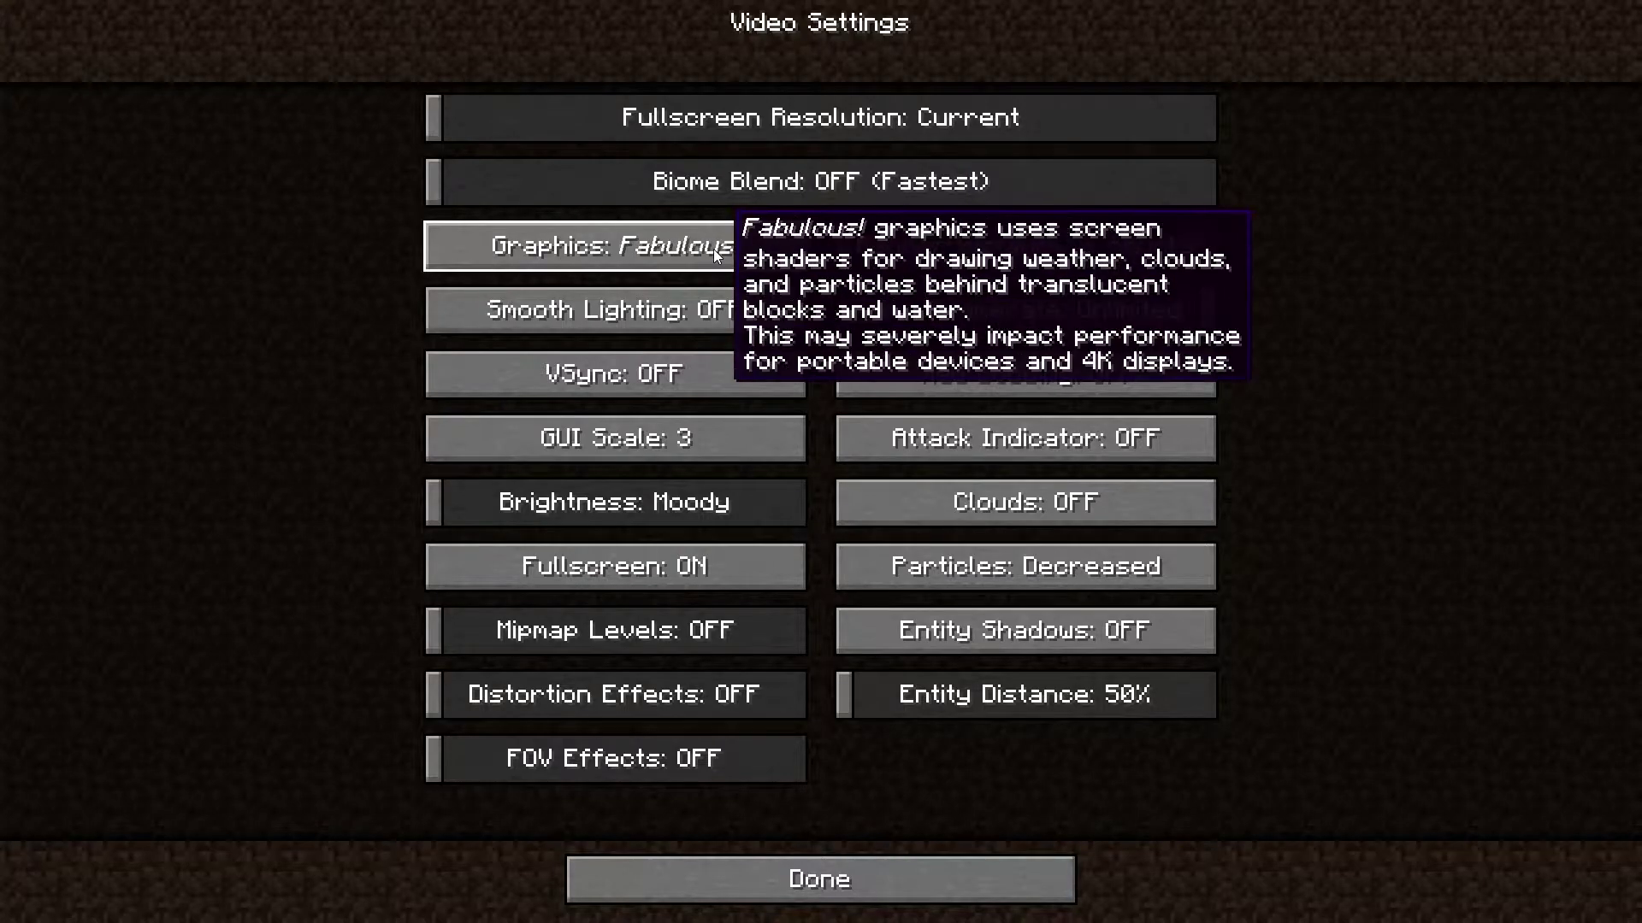
click(713, 249)
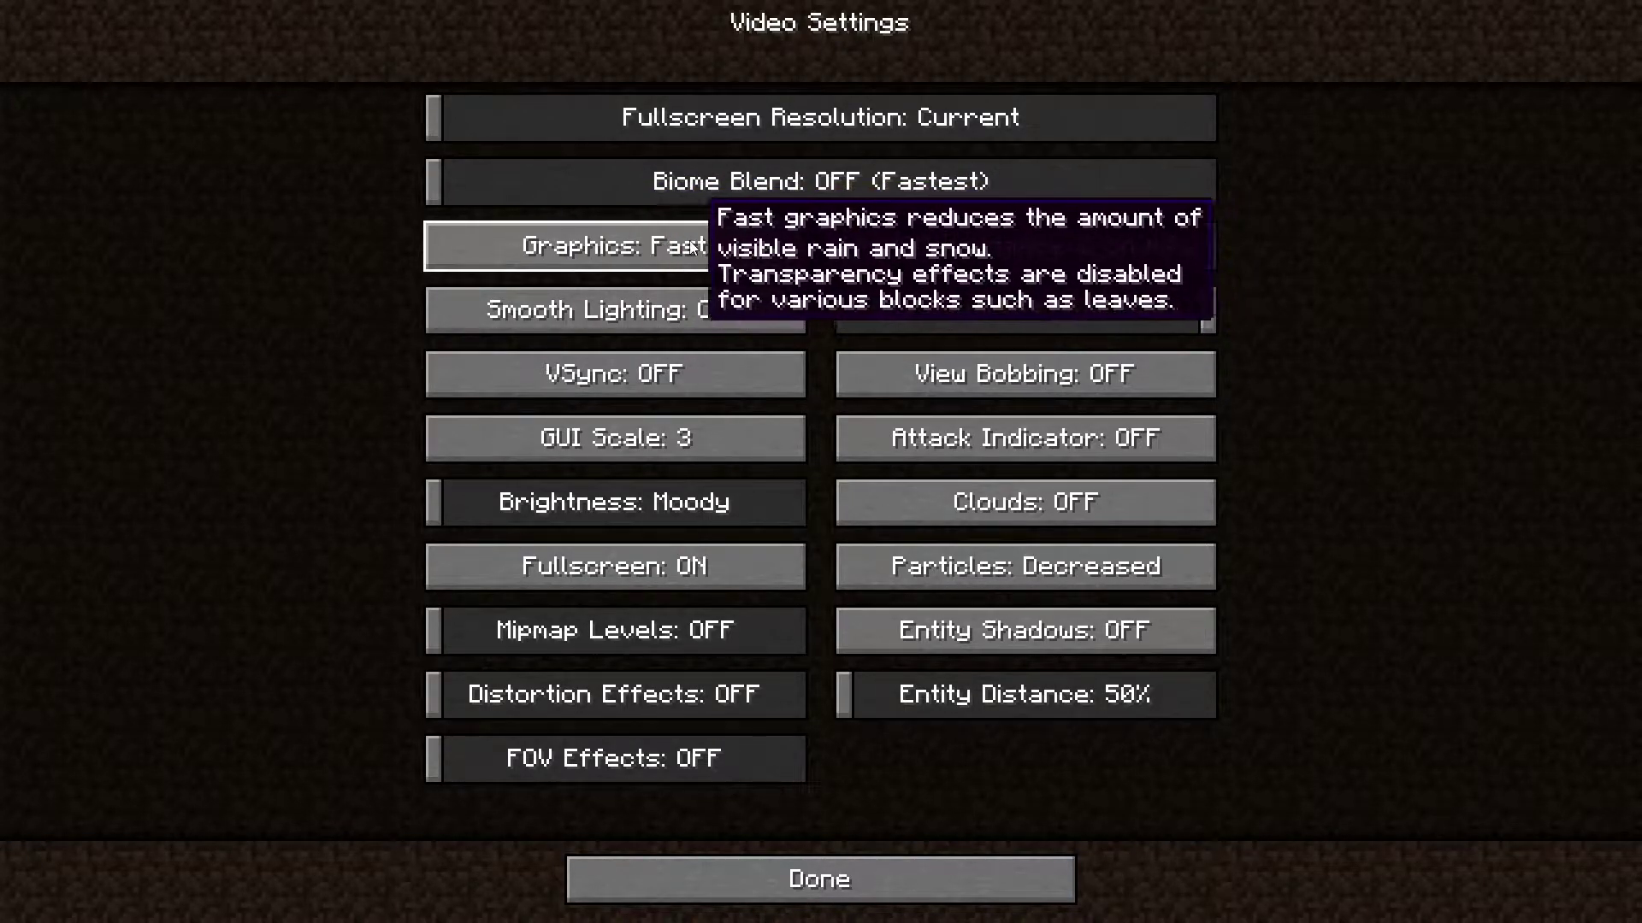
Step: Test then restore Smooth Lighting OFF, VSync OFF, Brightness Moody and Mipmap Levels OFF
click(706, 313)
click(701, 311)
click(703, 313)
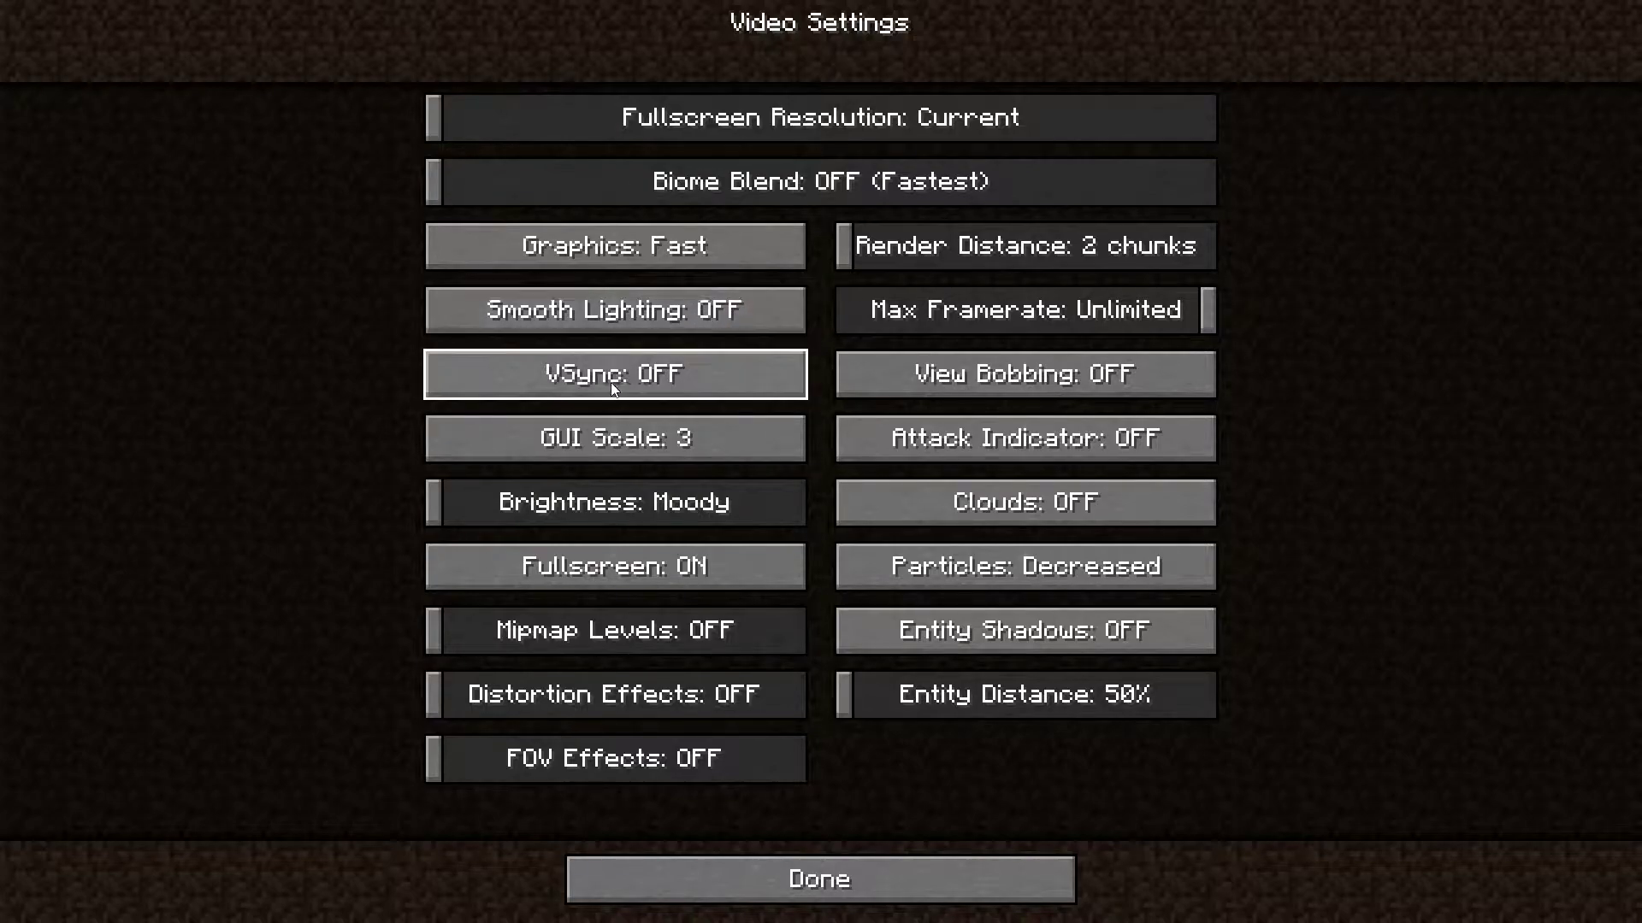
click(655, 383)
click(656, 381)
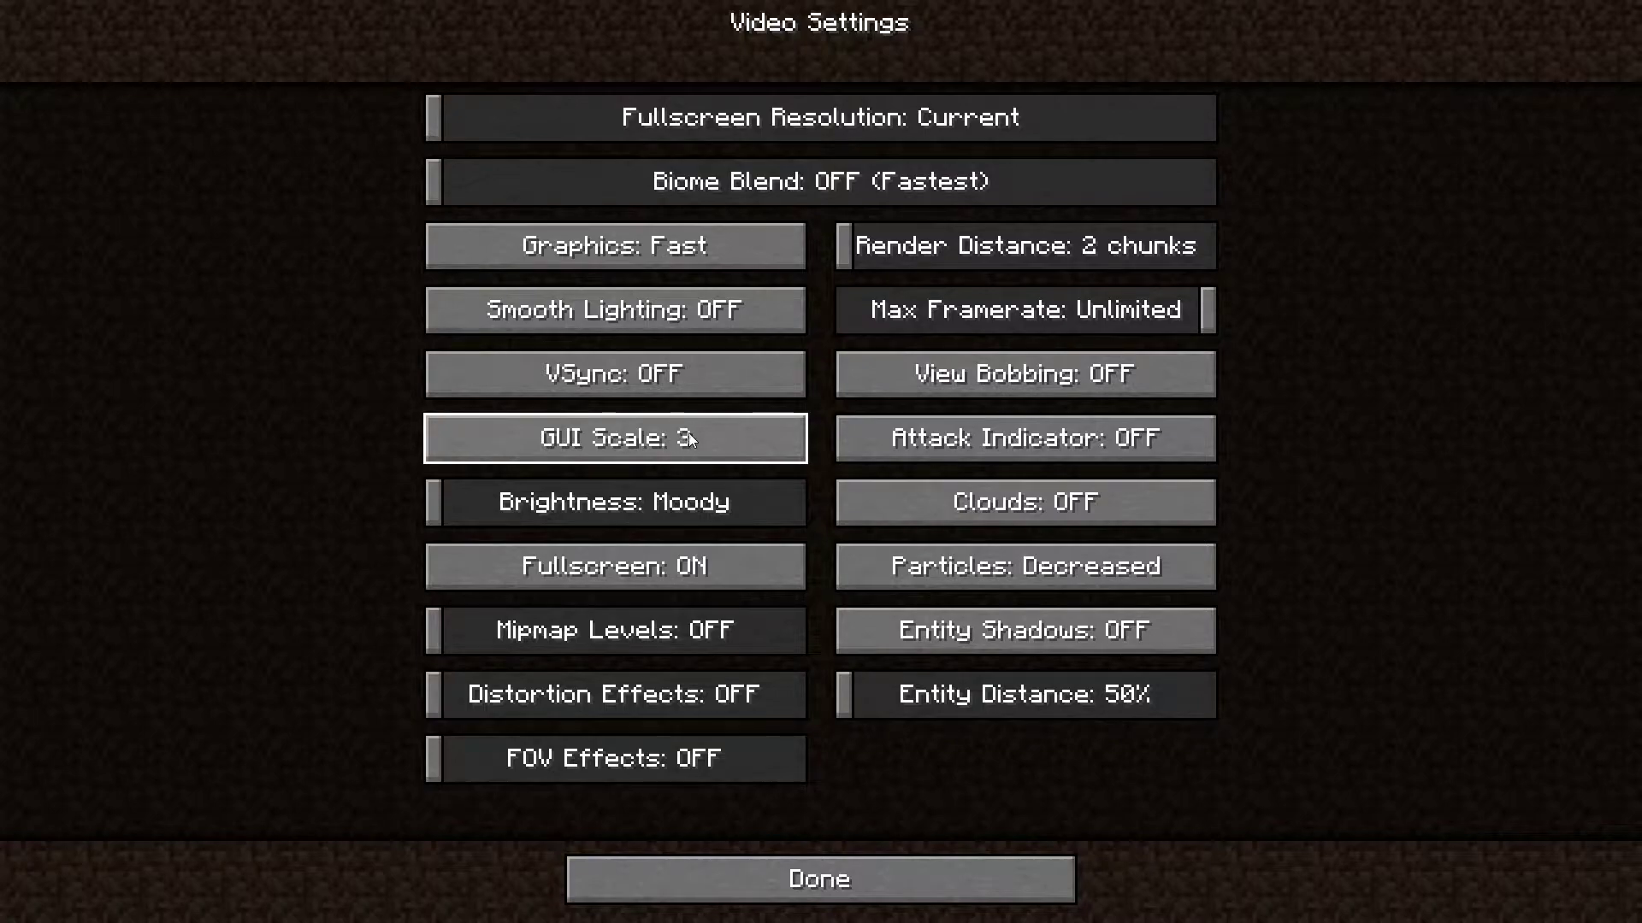
drag(524, 502, 402, 509)
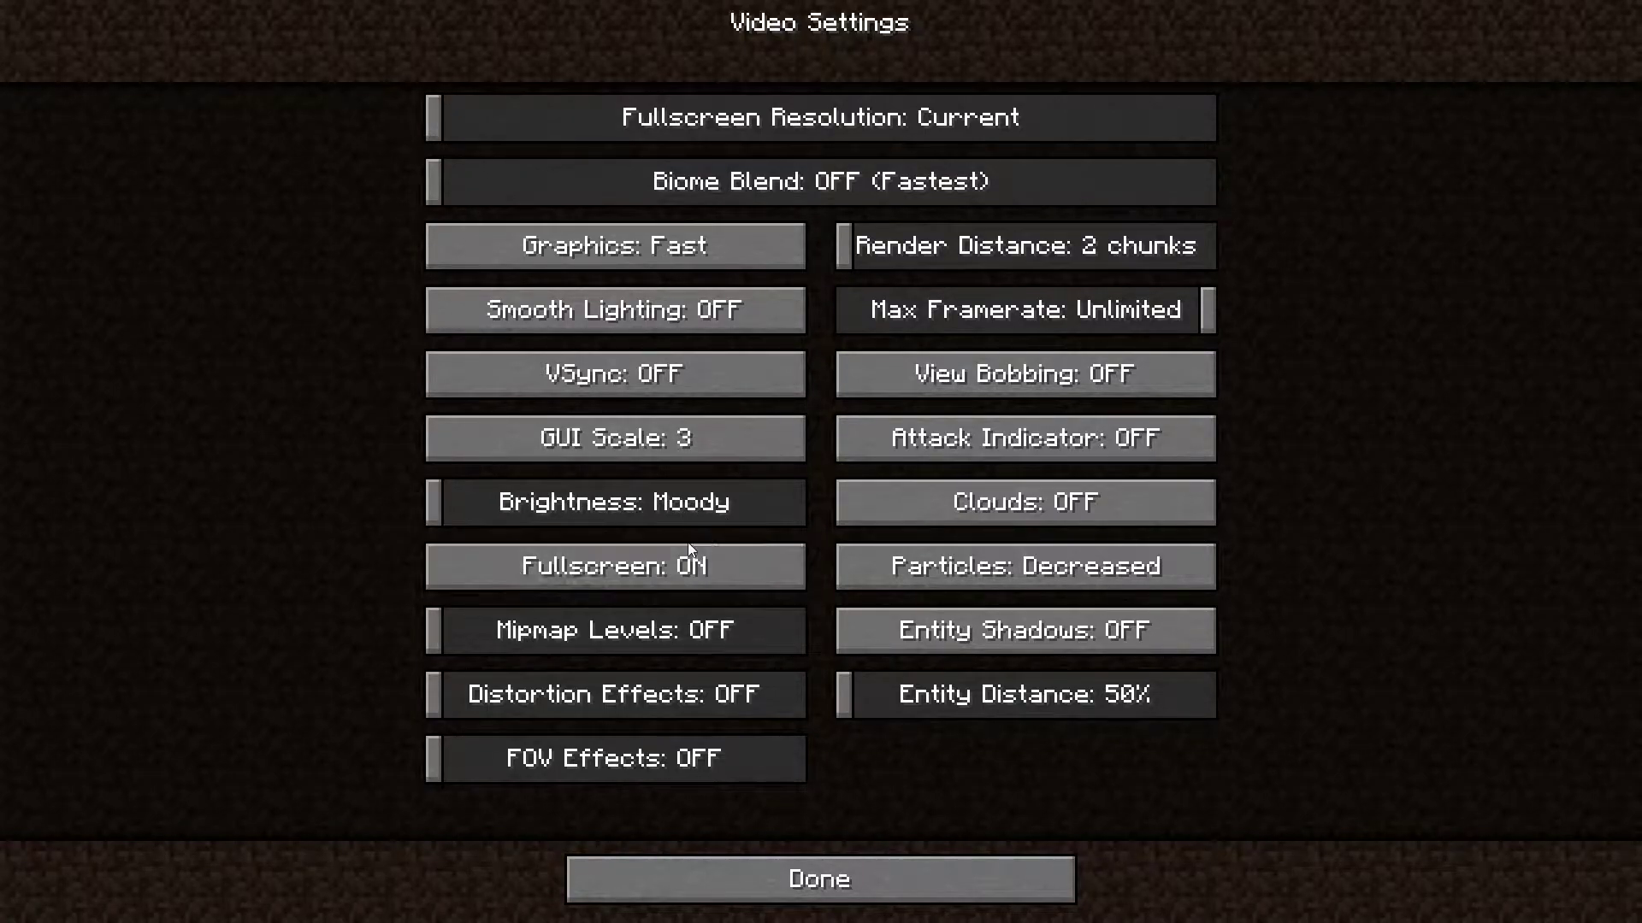
drag(500, 631, 407, 632)
Step: Keep Render Distance 2 chunks, Max Framerate Unlimited, and Attack Indicator and Clouds OFF
drag(891, 262, 845, 257)
mouse_move(1206, 320)
mouse_down()
mouse_move(1032, 311)
mouse_move(1221, 323)
mouse_up()
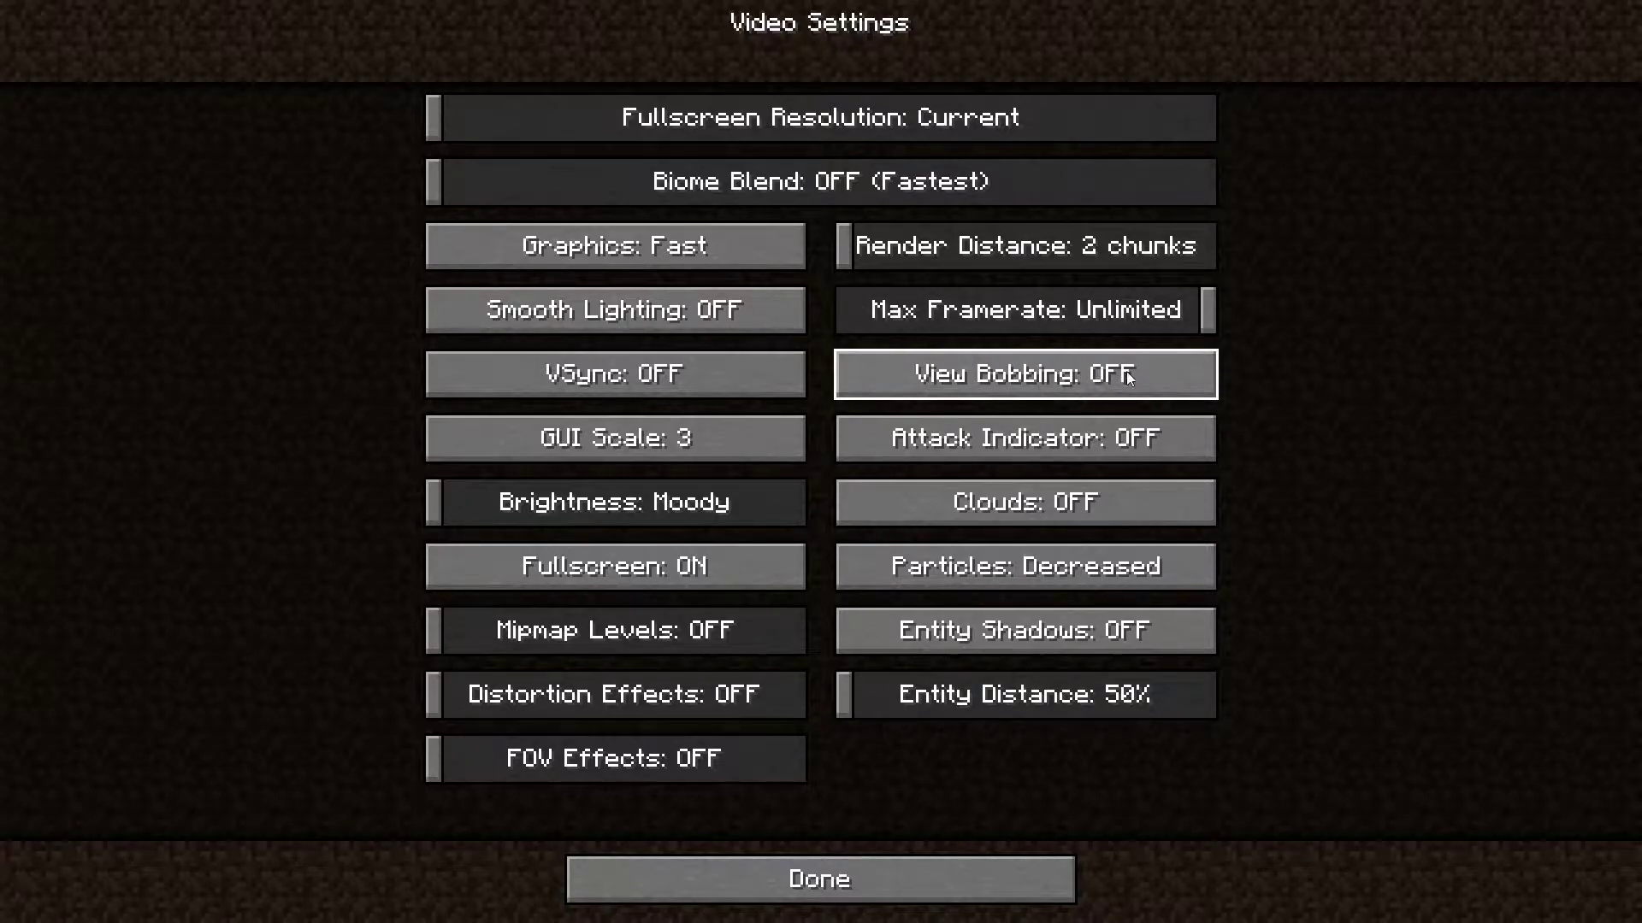
double_click(1135, 440)
click(1137, 436)
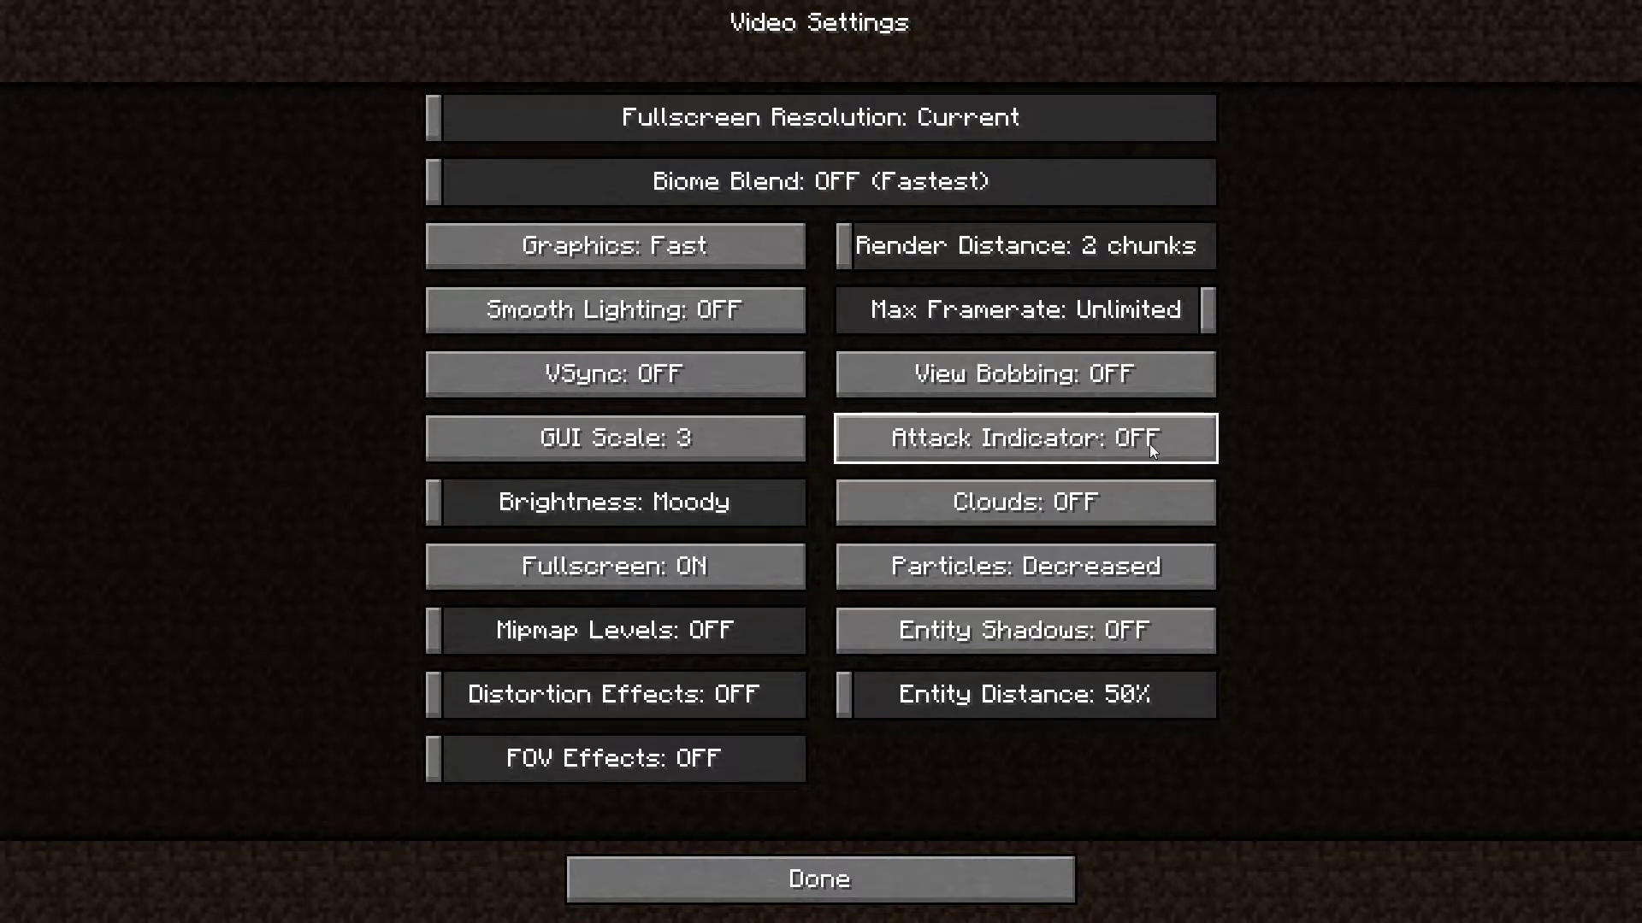
double_click(1060, 505)
click(1094, 505)
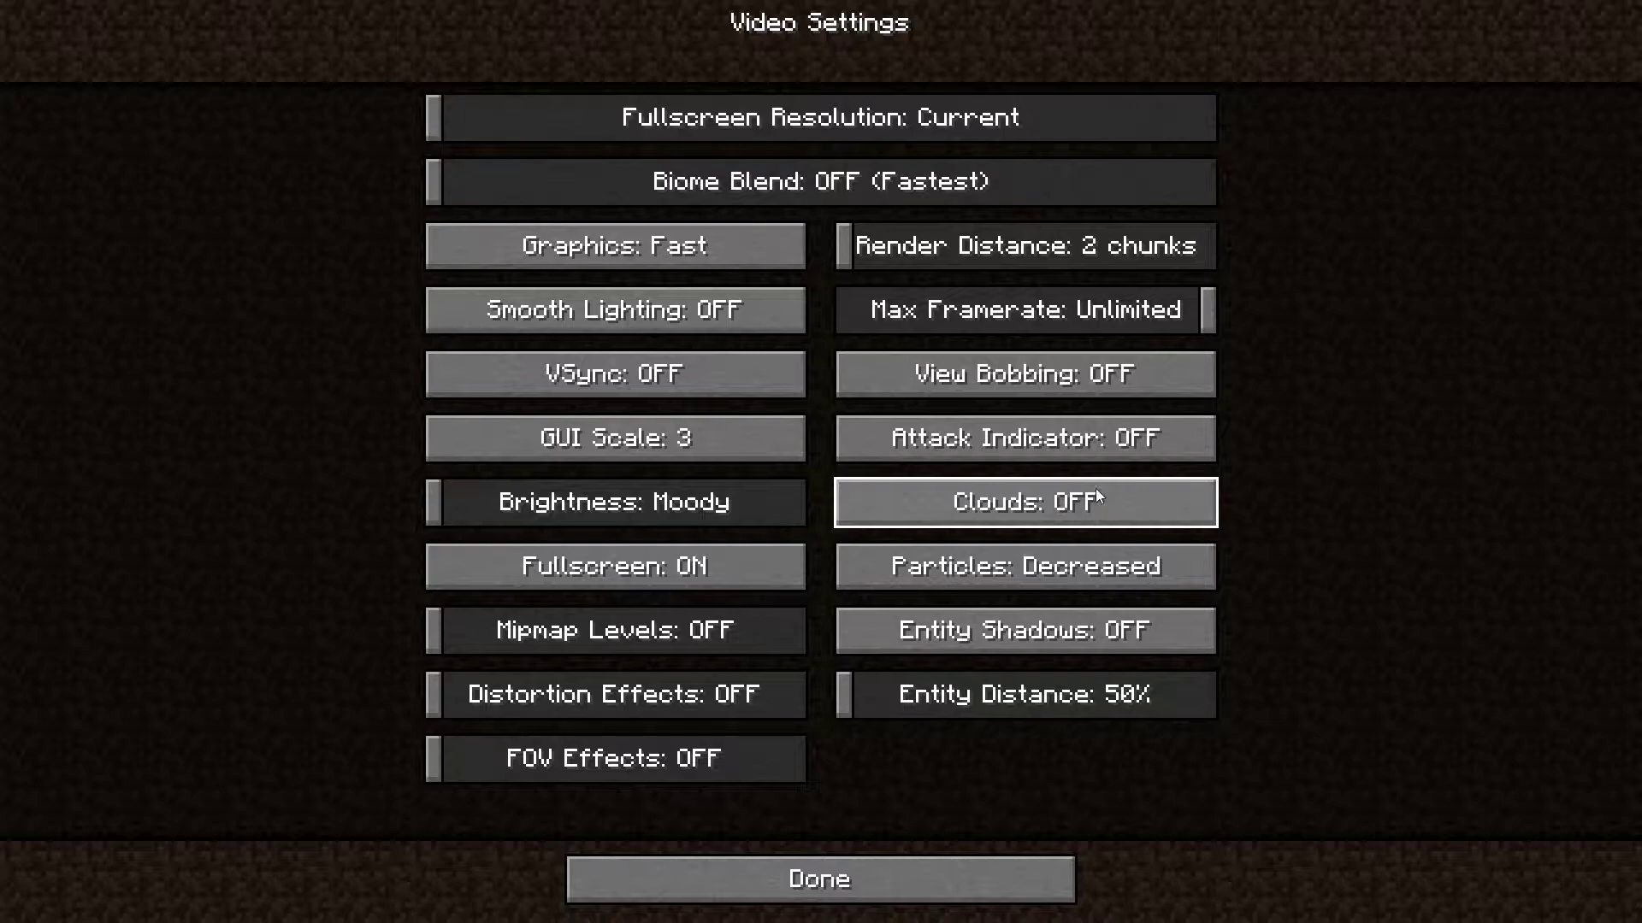
Step: Keep Particles Decreased, Entity Shadows OFF and Entity Distance 50%, then exit to the title screen
click(1108, 569)
click(1110, 568)
click(1110, 568)
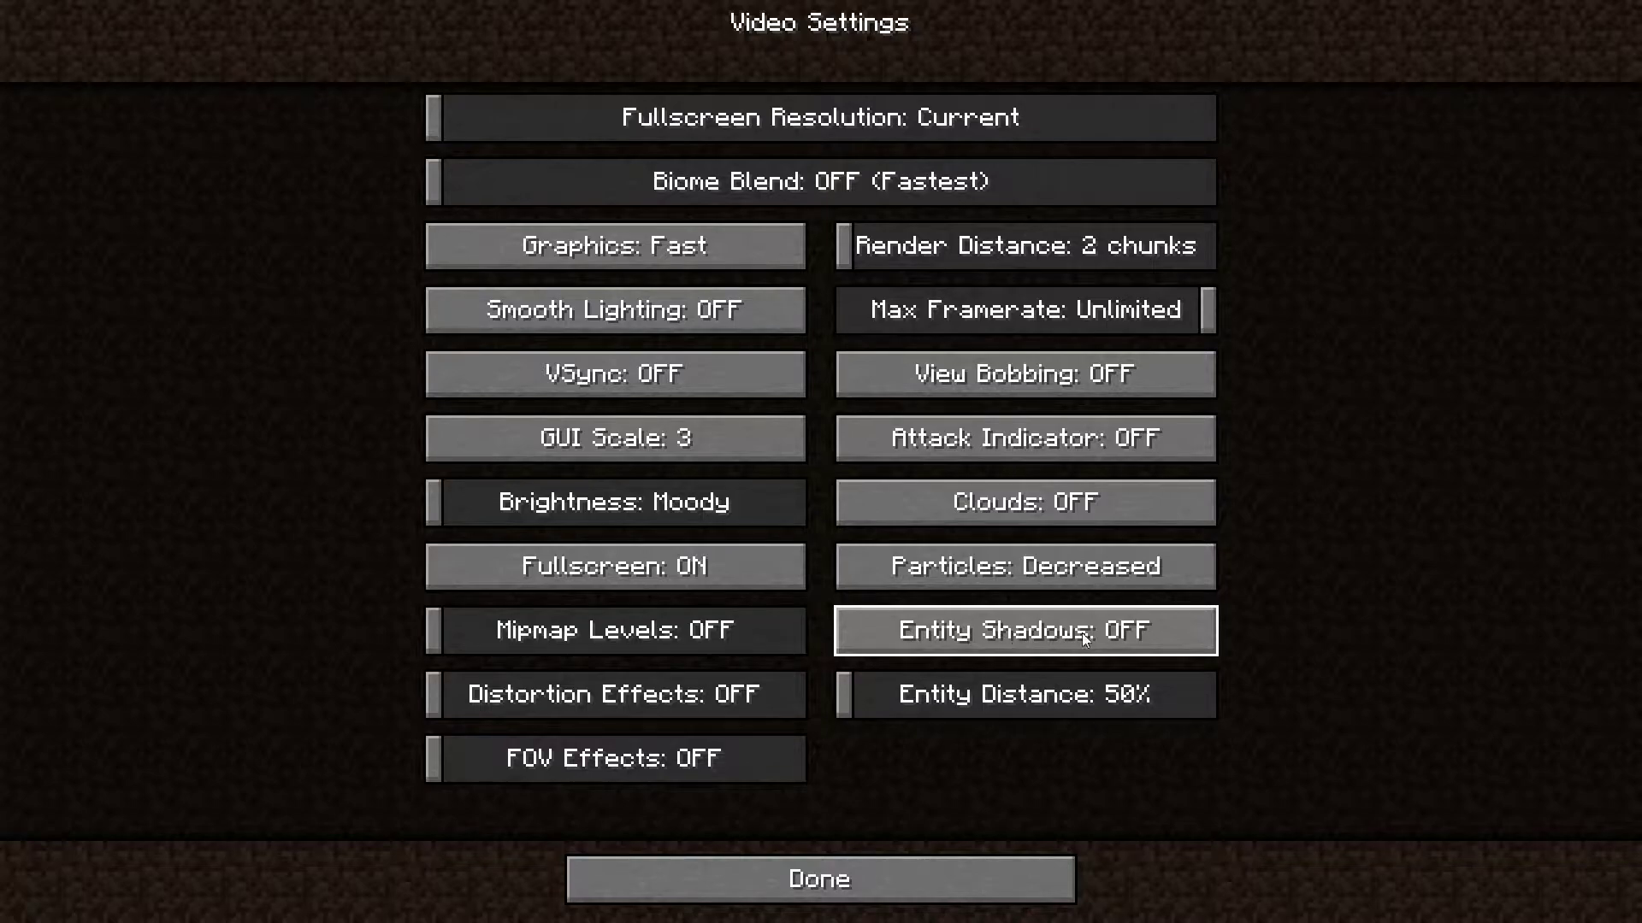
click(1120, 631)
click(1120, 631)
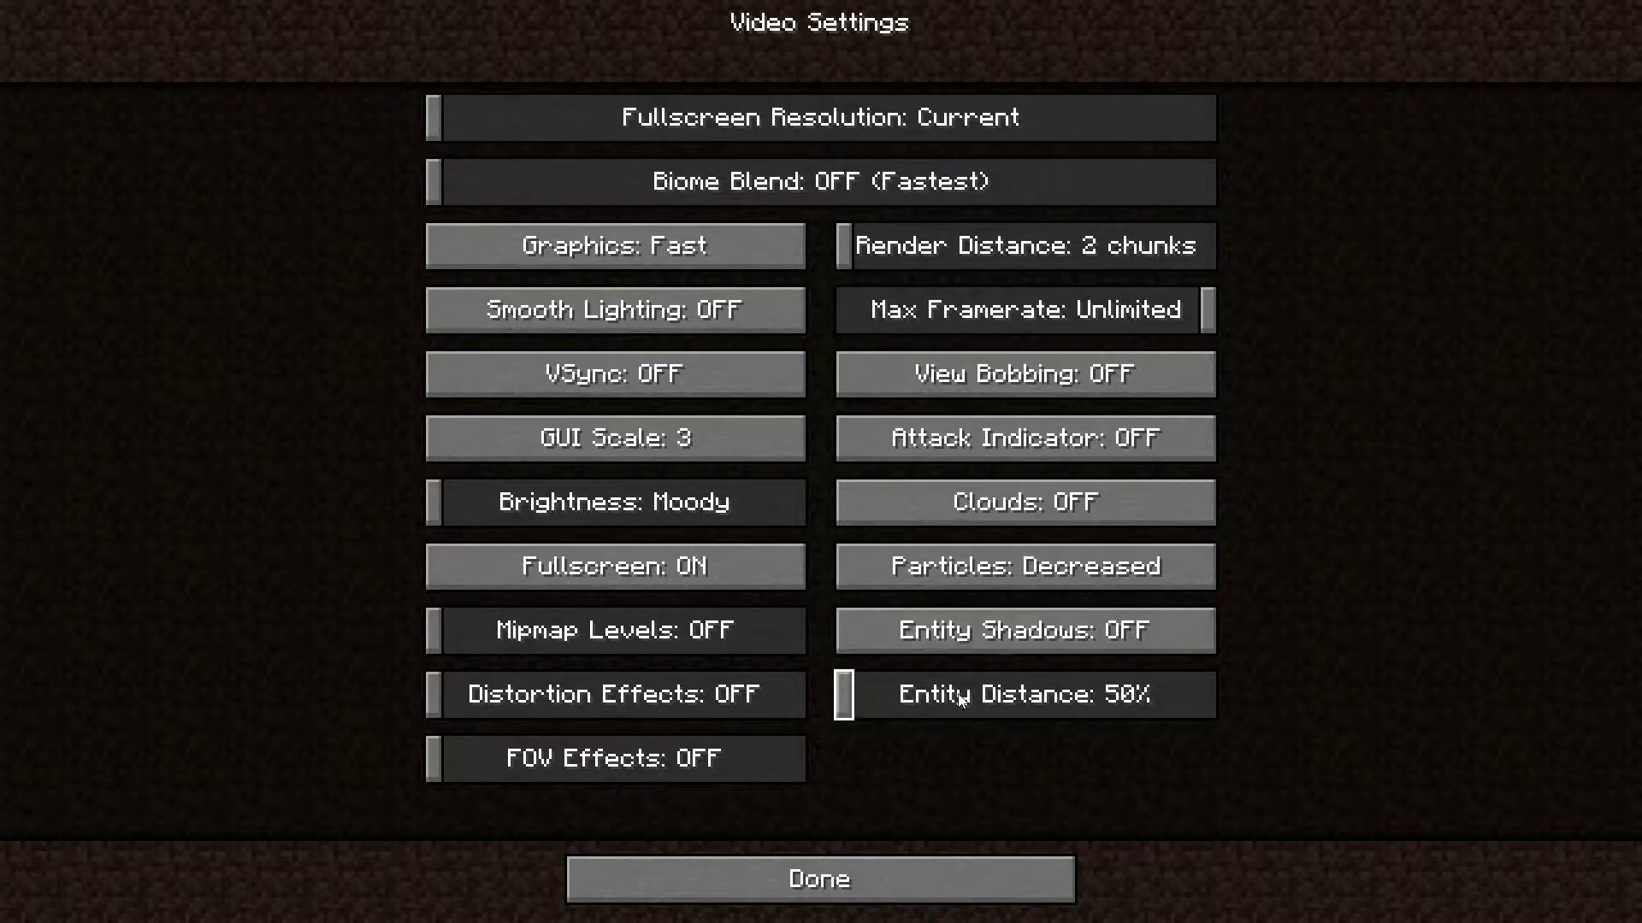
mouse_move(842, 689)
mouse_down()
mouse_move(879, 691)
mouse_move(843, 692)
mouse_up()
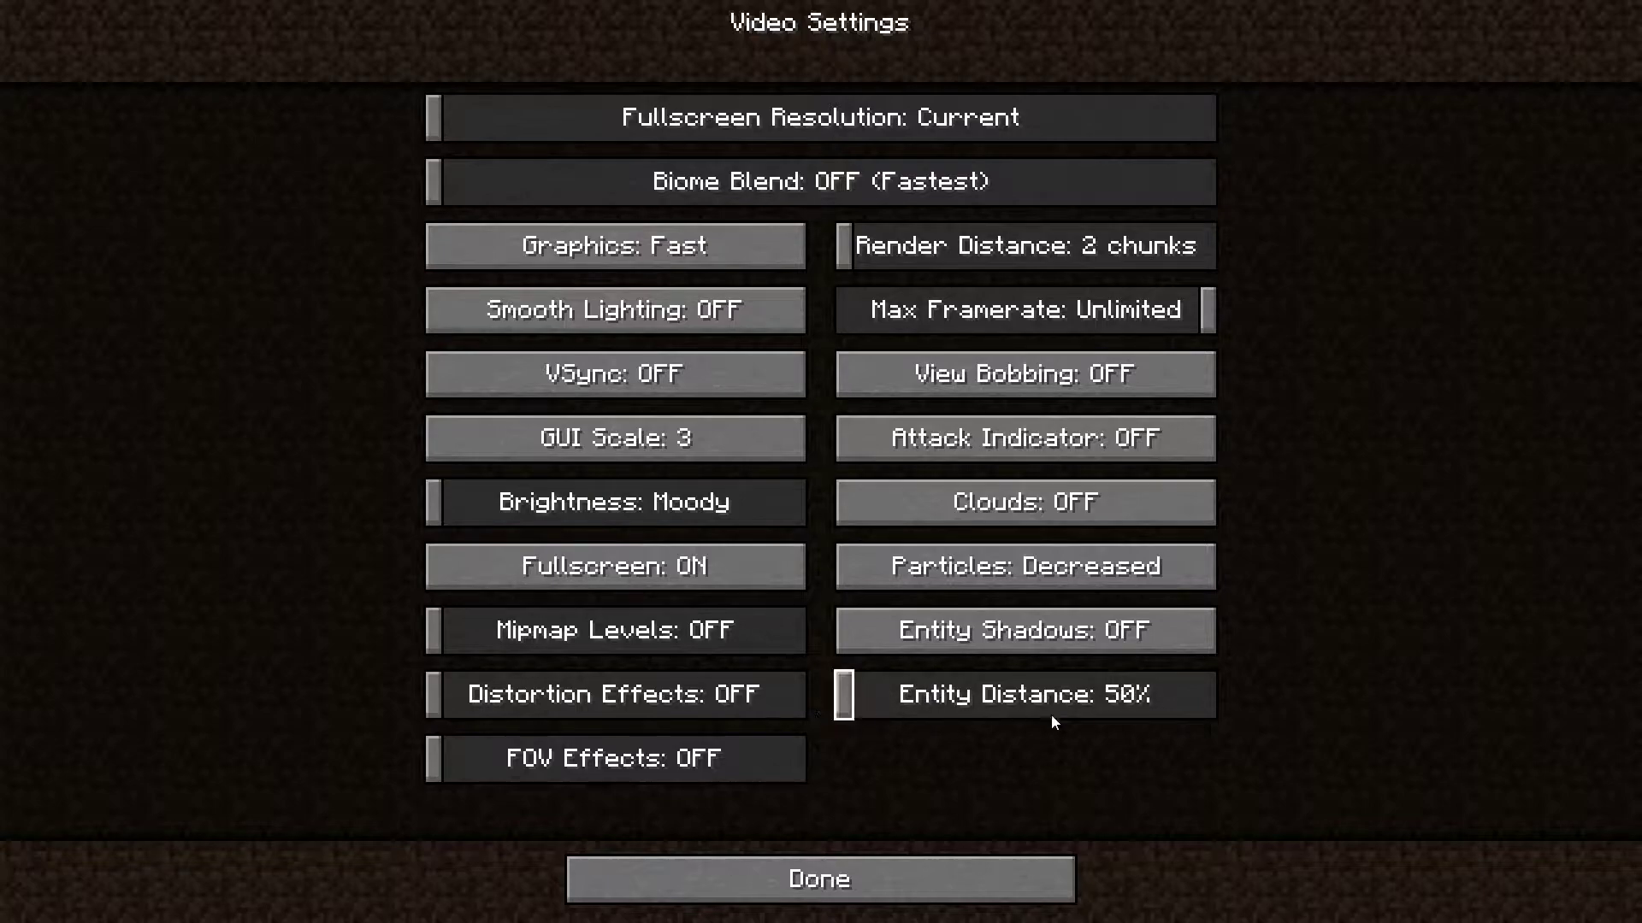
click(826, 882)
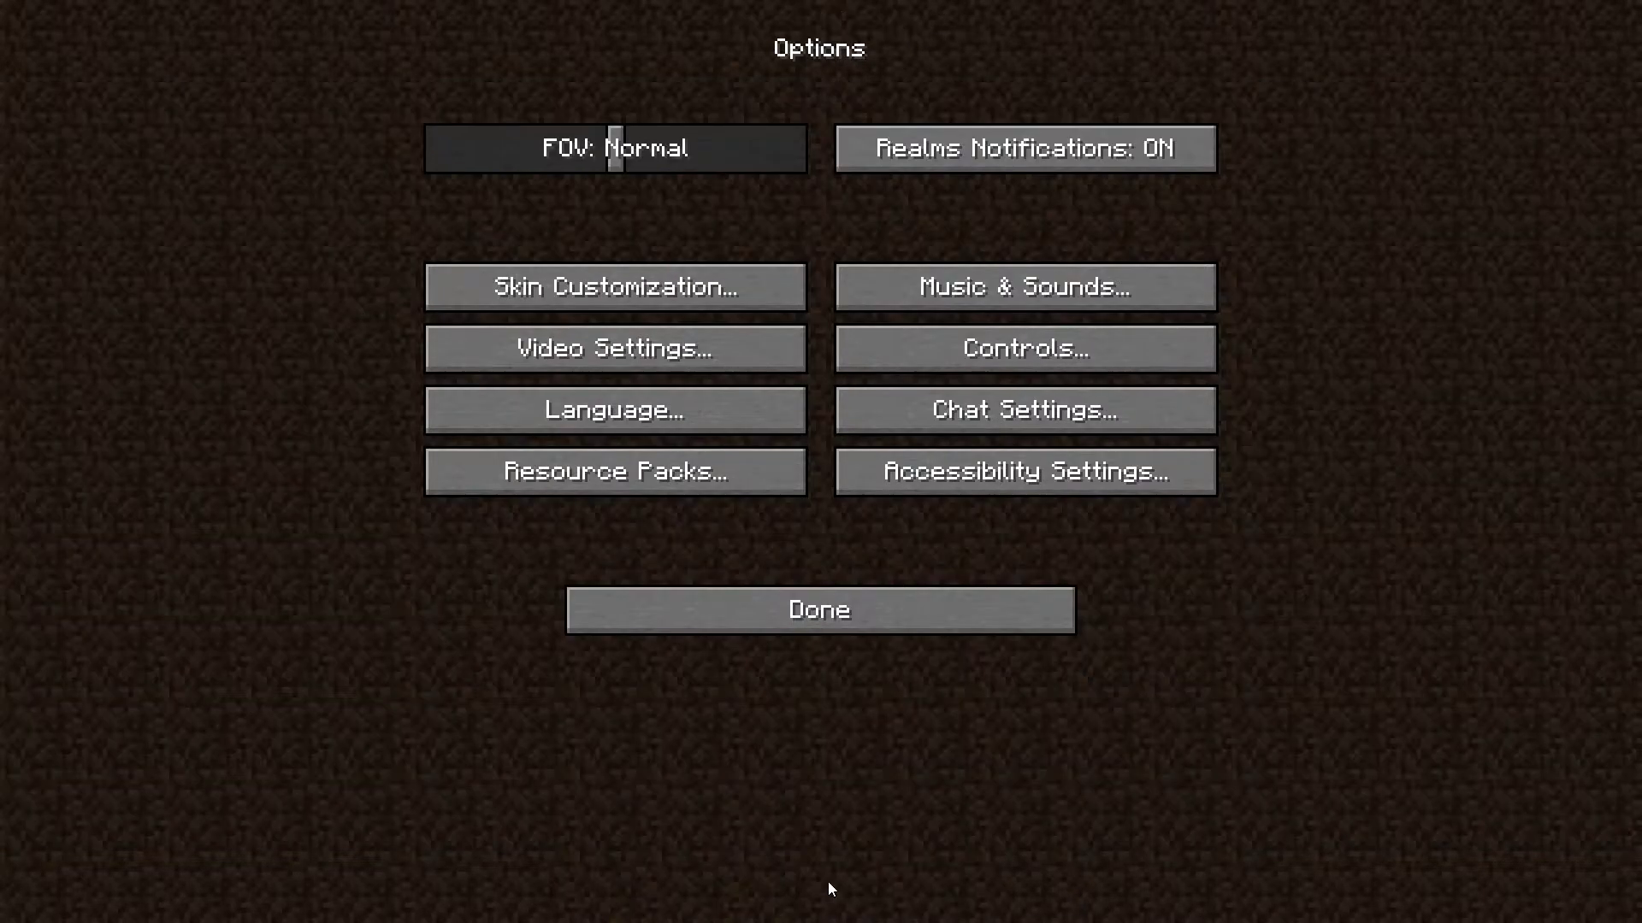
click(824, 612)
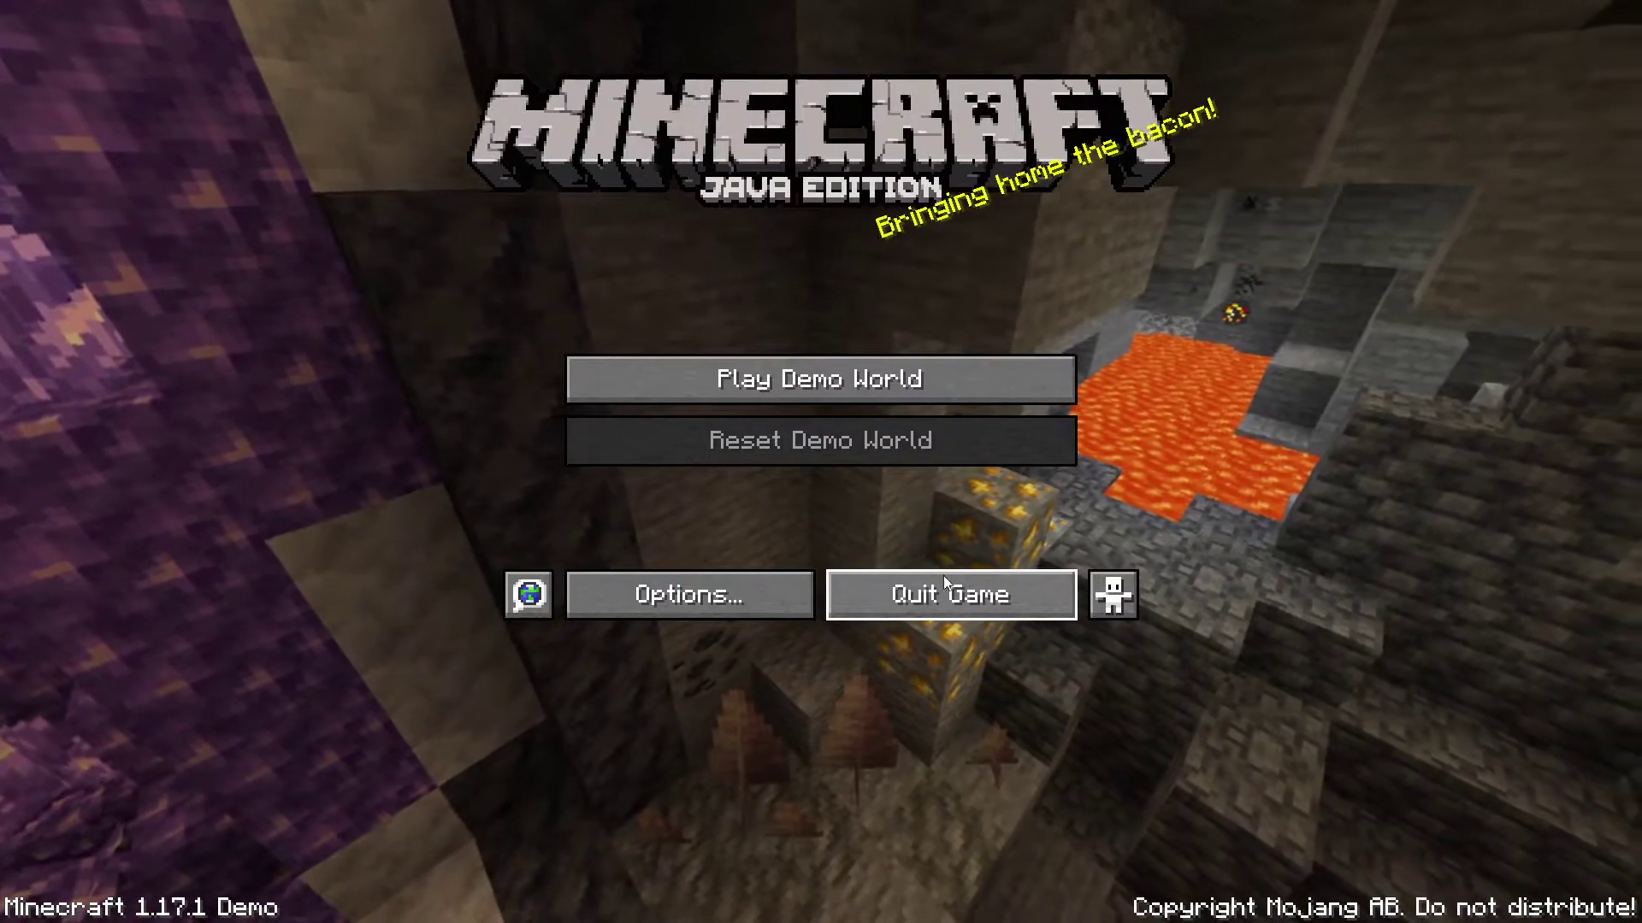
Step: Quit the game and launch Command Prompt as administrator
click(956, 590)
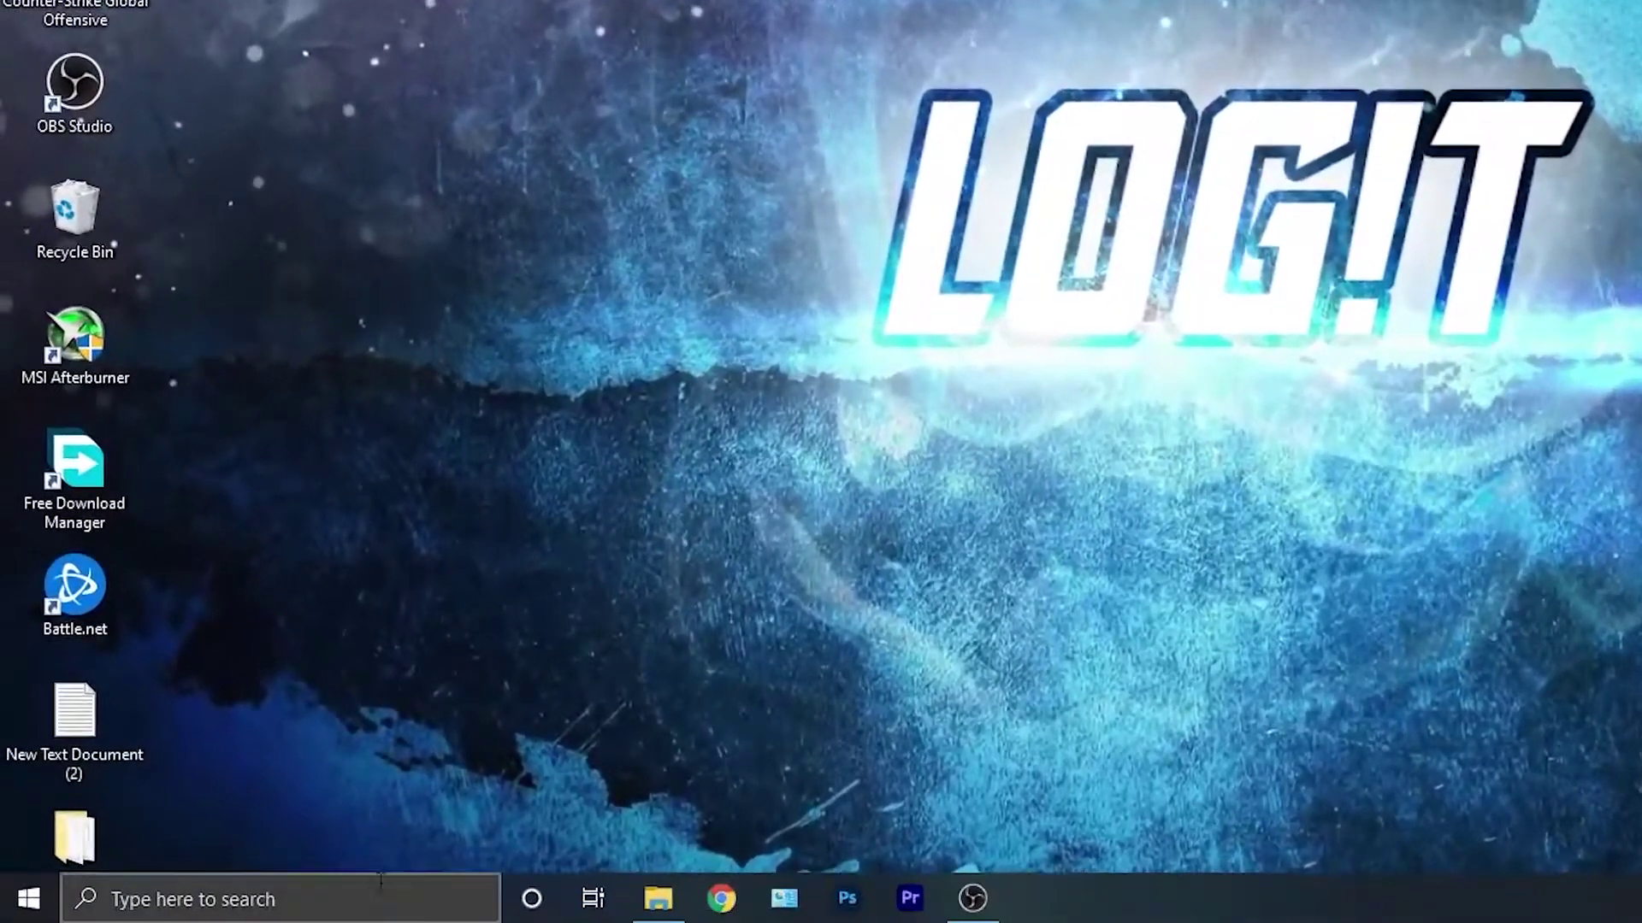
click(370, 903)
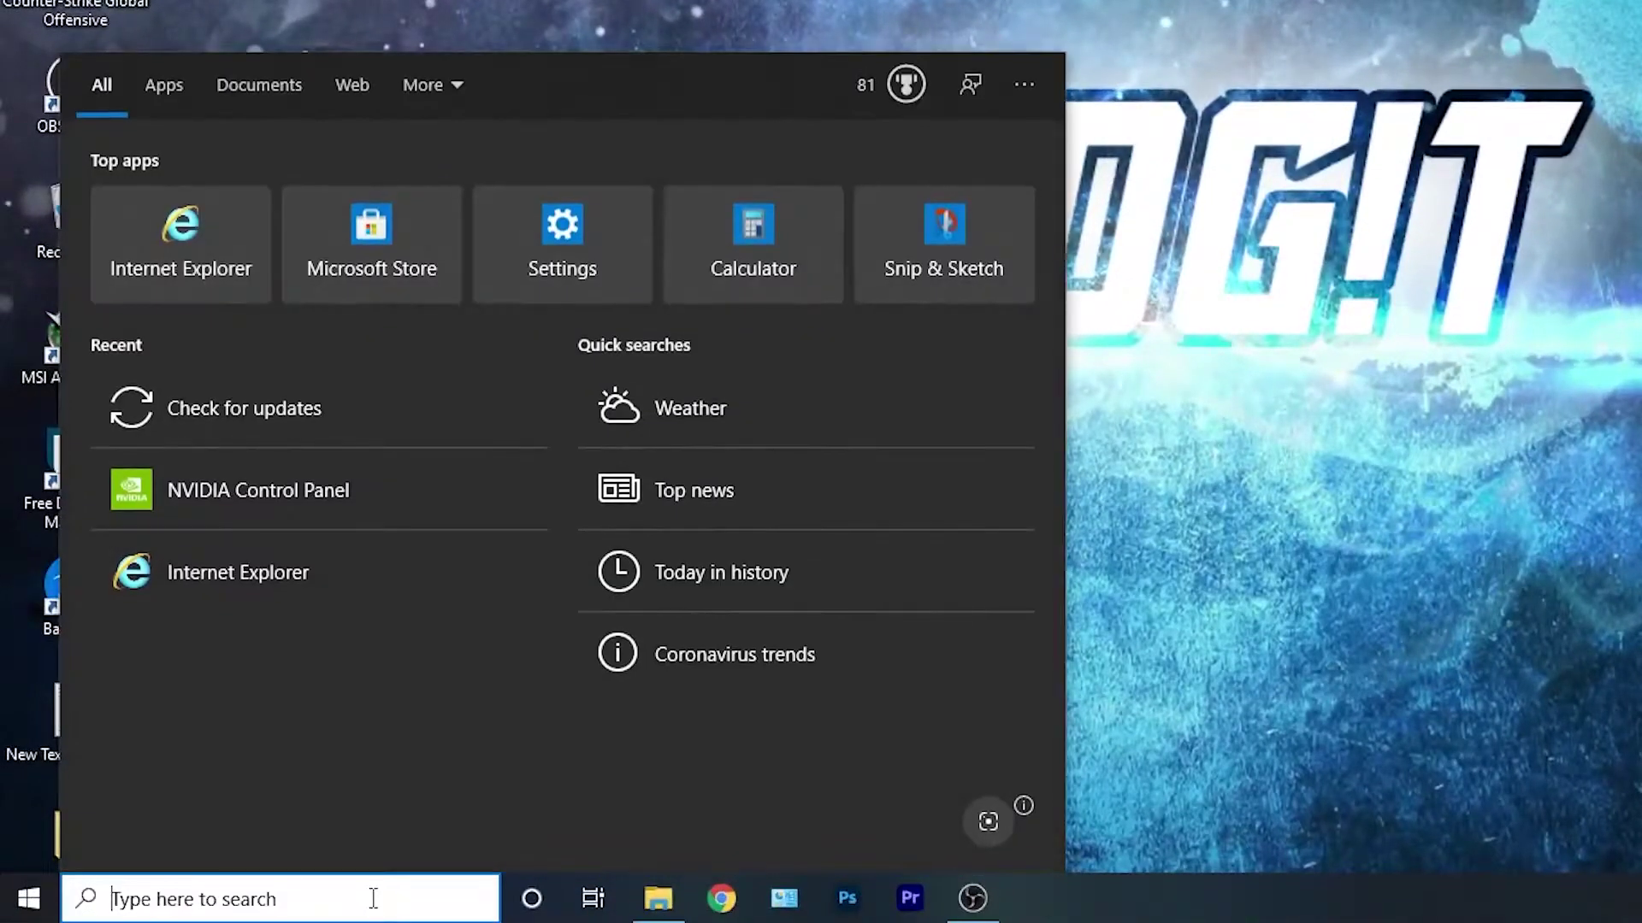
text(cmd)
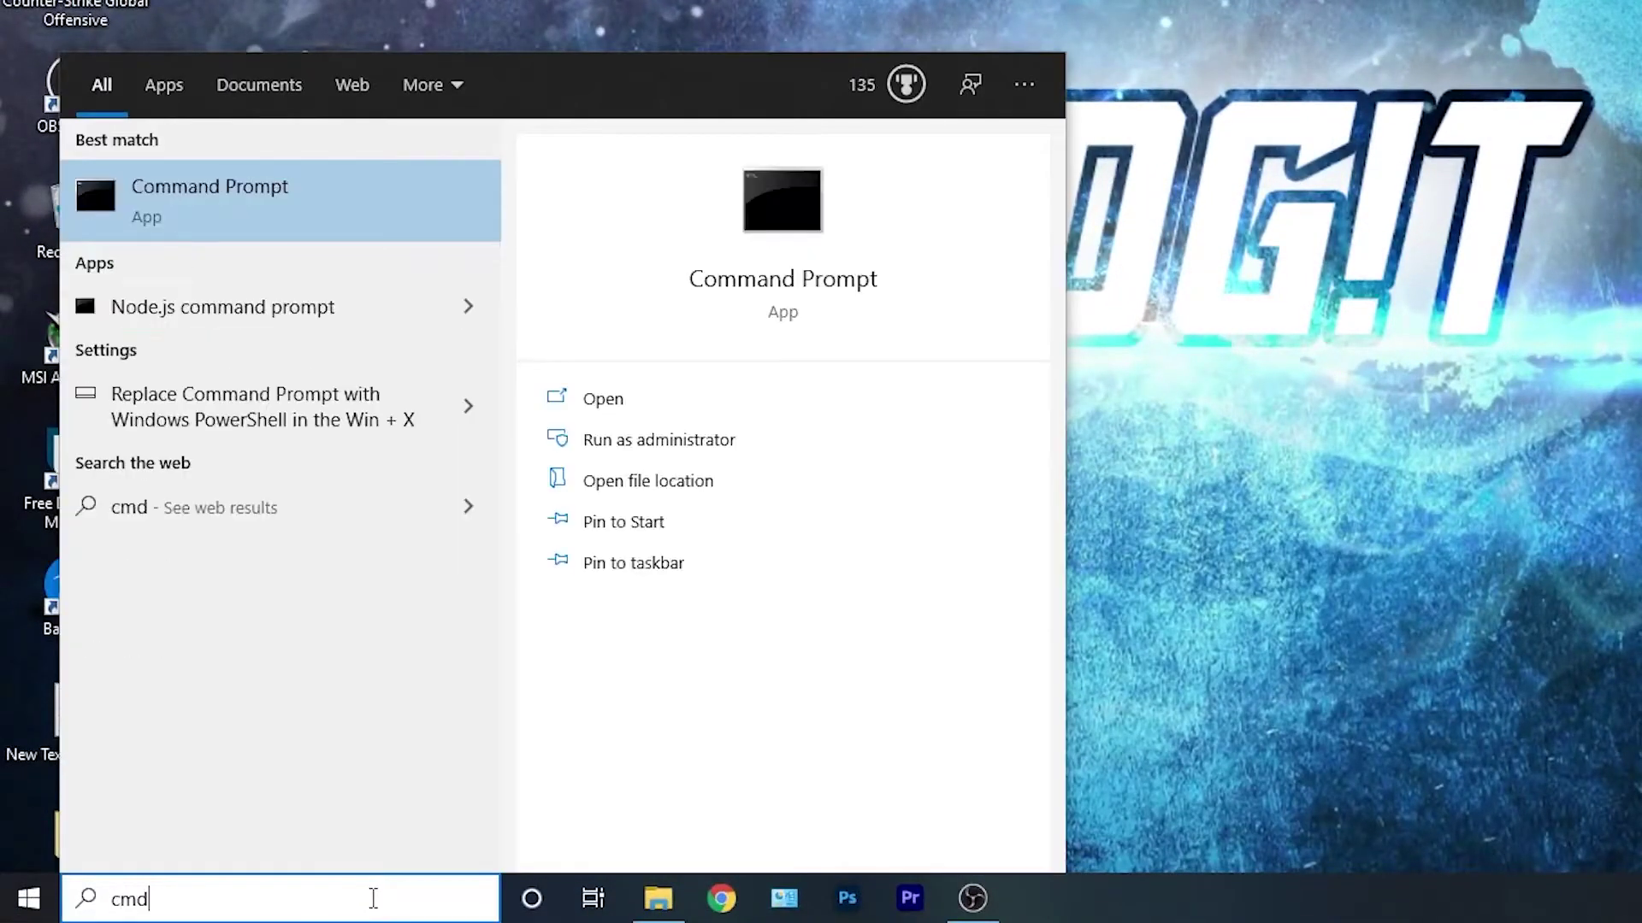
click(290, 188)
right_click(290, 188)
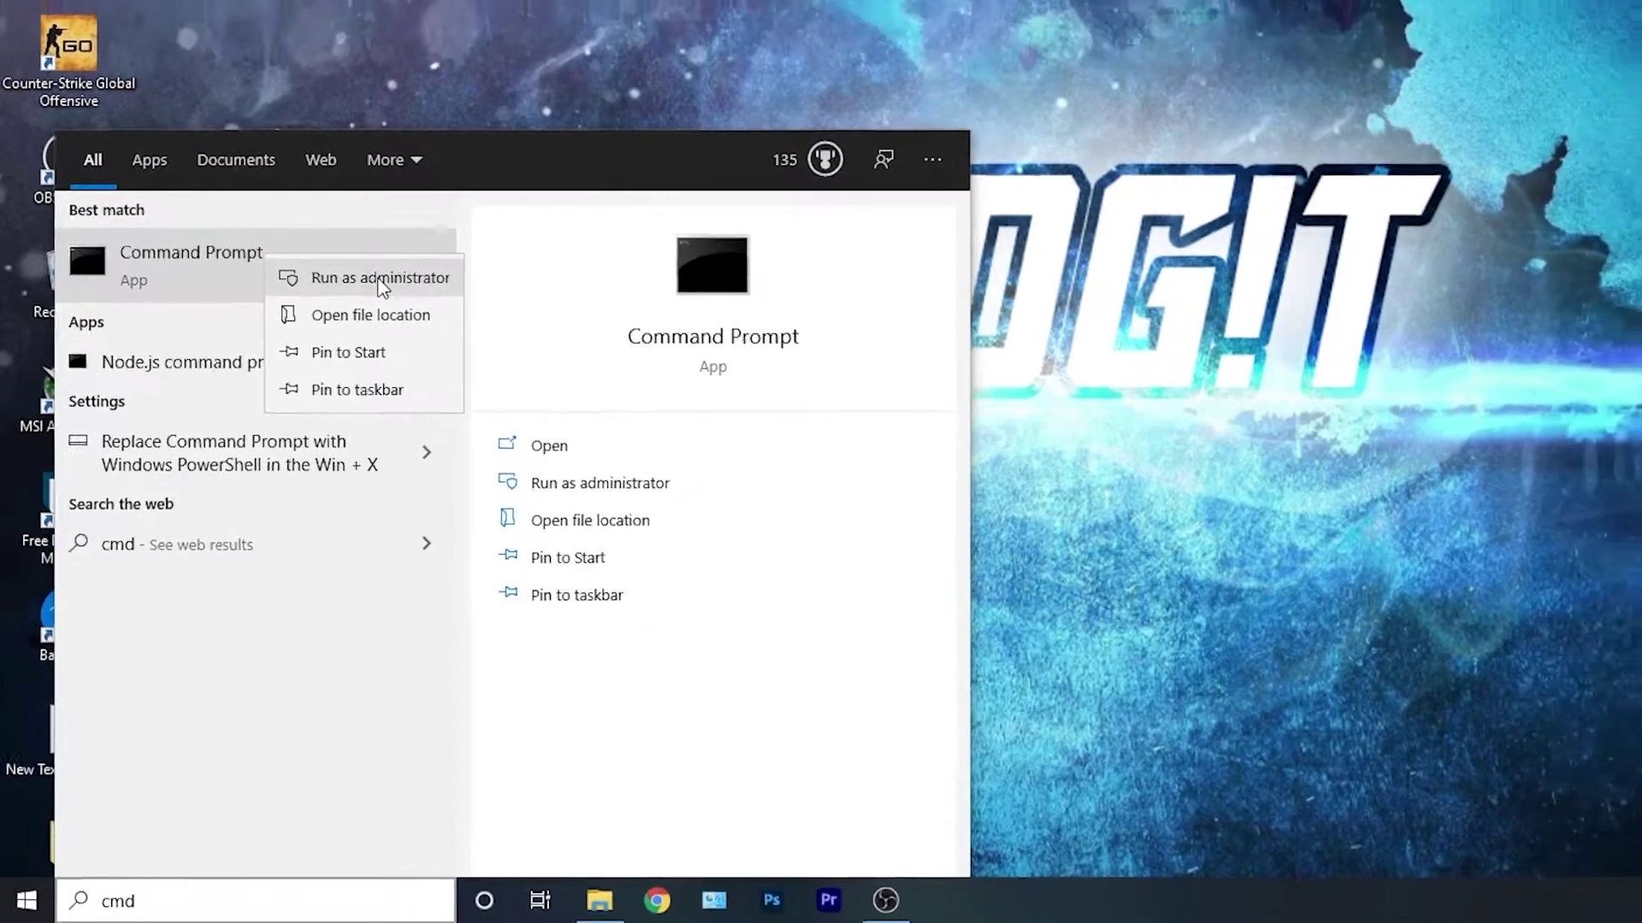
click(369, 213)
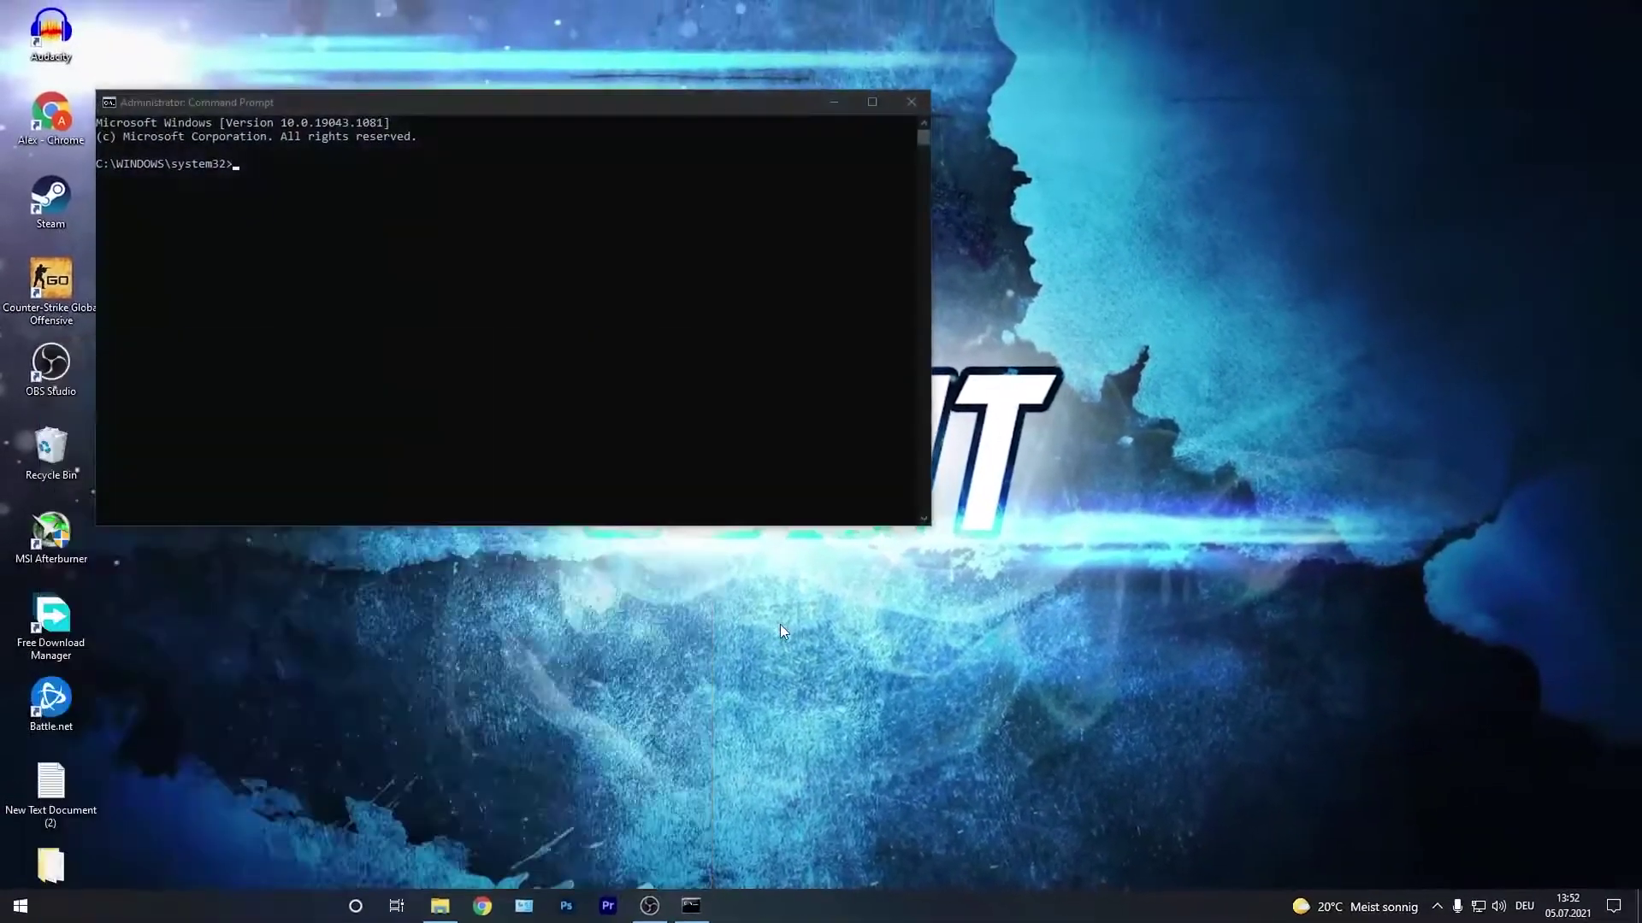
drag(499, 106, 455, 116)
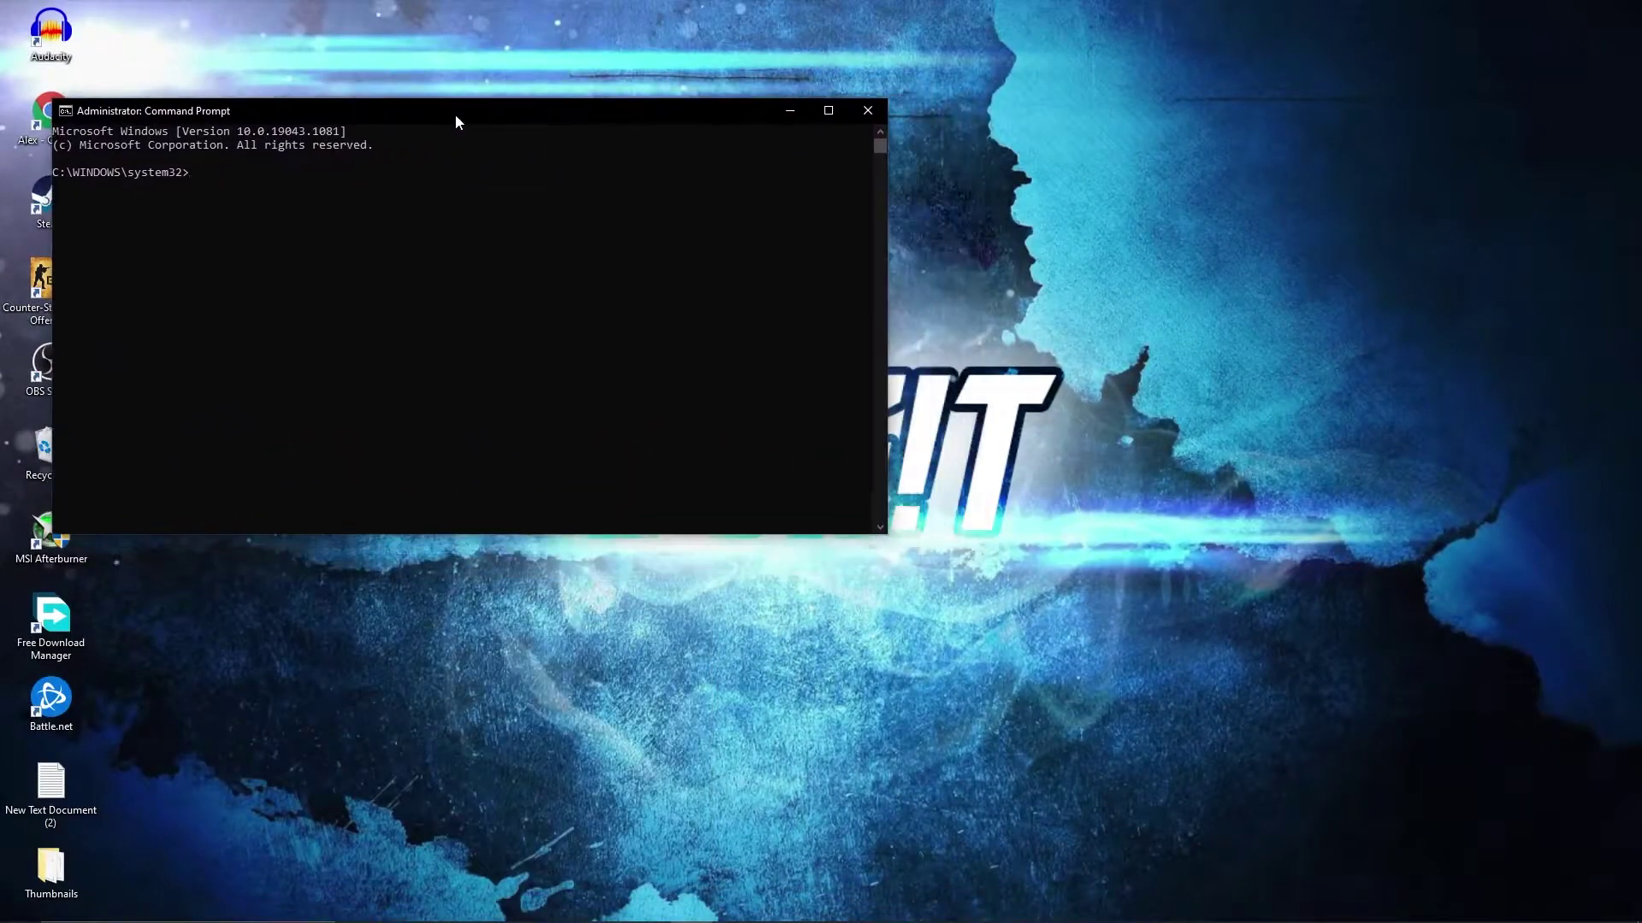
Step: Run the powercfg -duplicatescheme line from the notes to create Ultimate Performance, then close Command Prompt
click(599, 907)
drag(1250, 344, 826, 344)
right_click(851, 338)
click(1035, 397)
click(1543, 13)
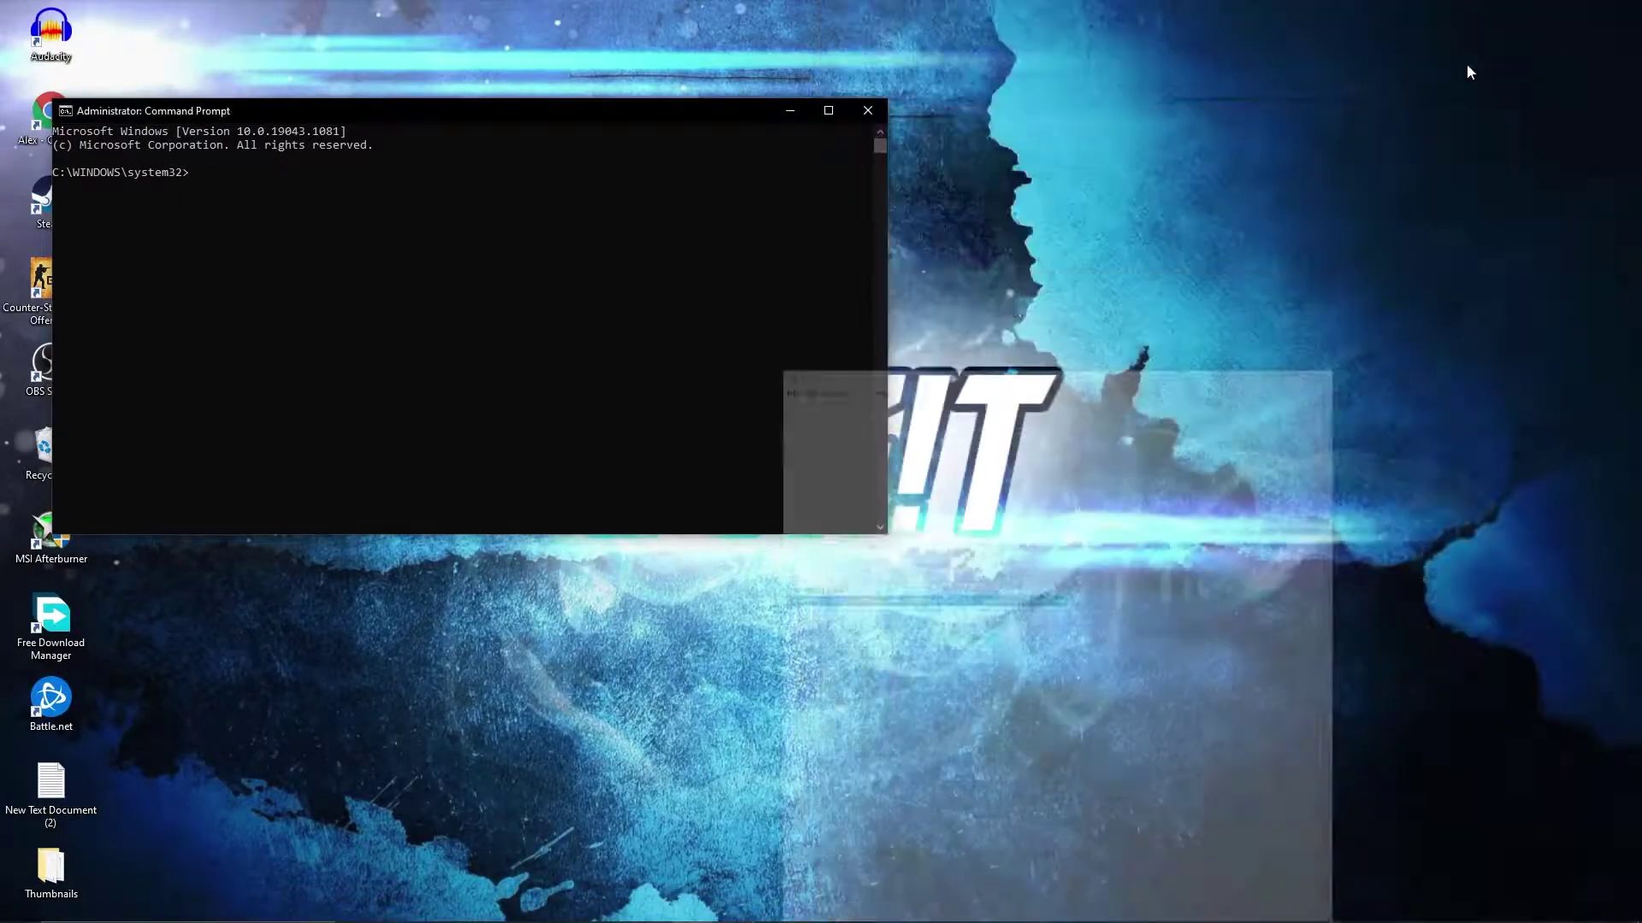
right_click(218, 182)
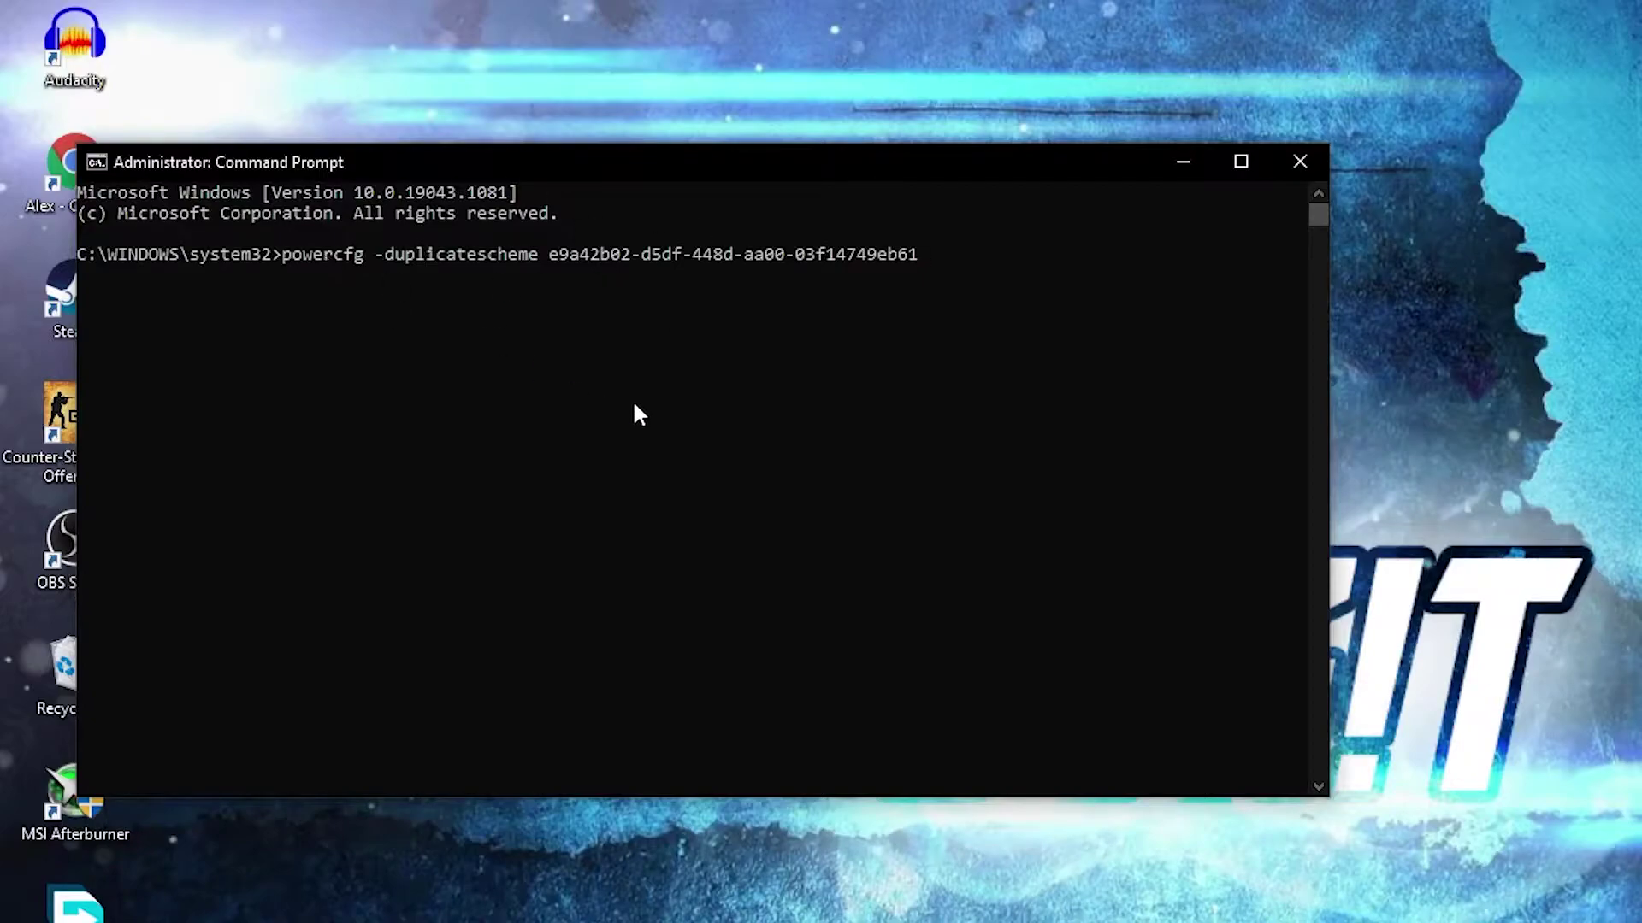
key(Return)
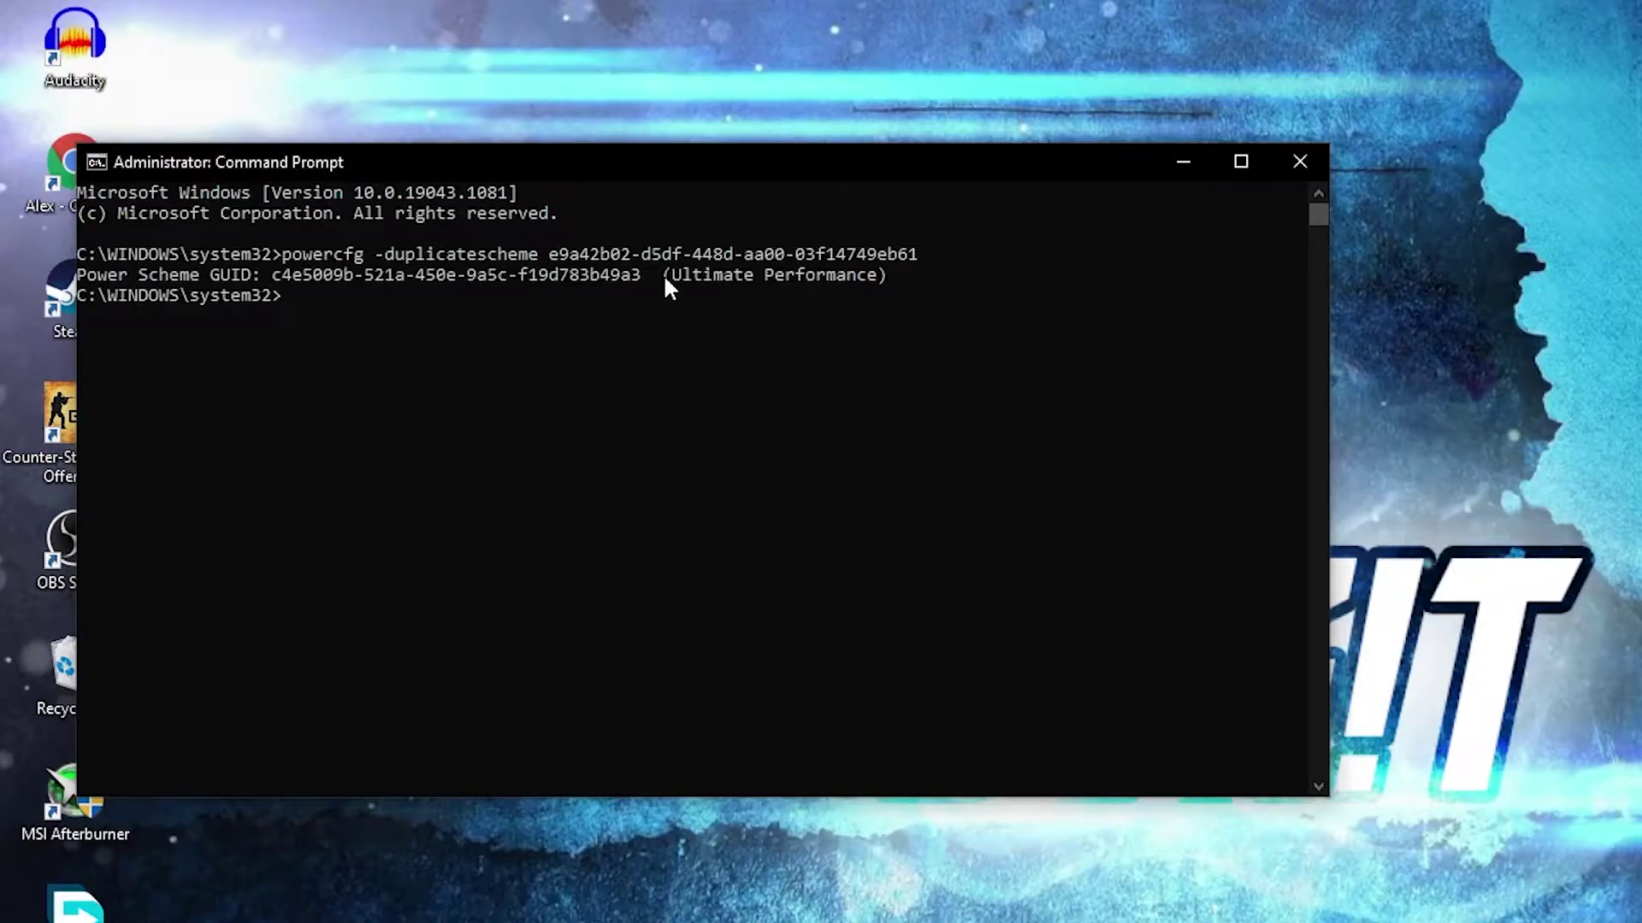
drag(663, 278, 689, 276)
drag(855, 282, 885, 278)
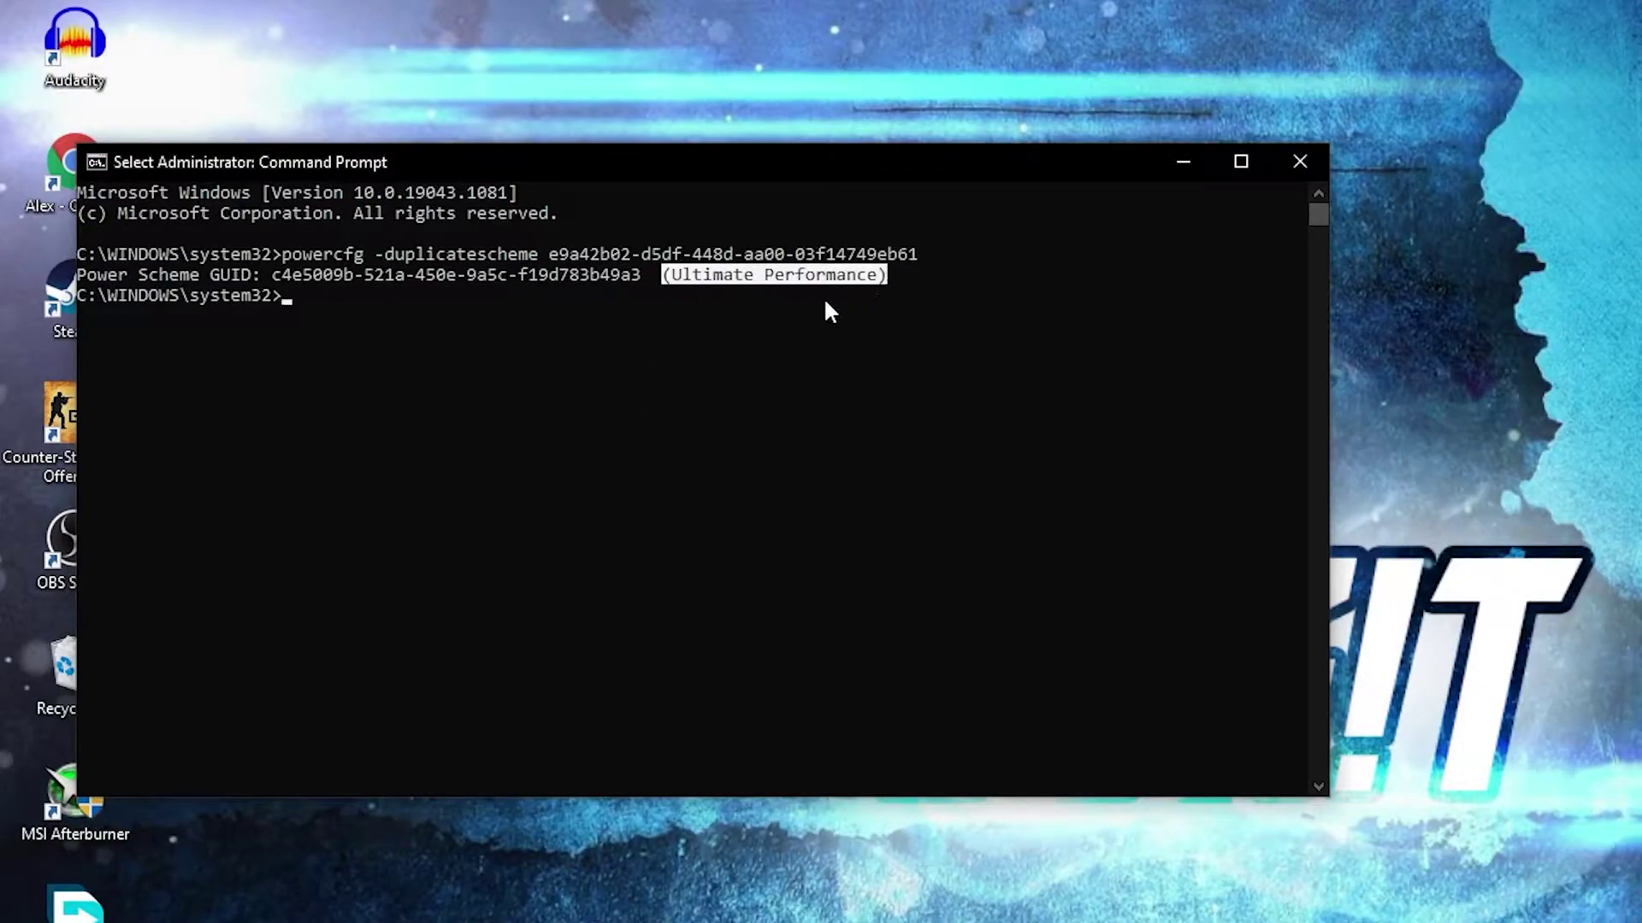
click(1295, 165)
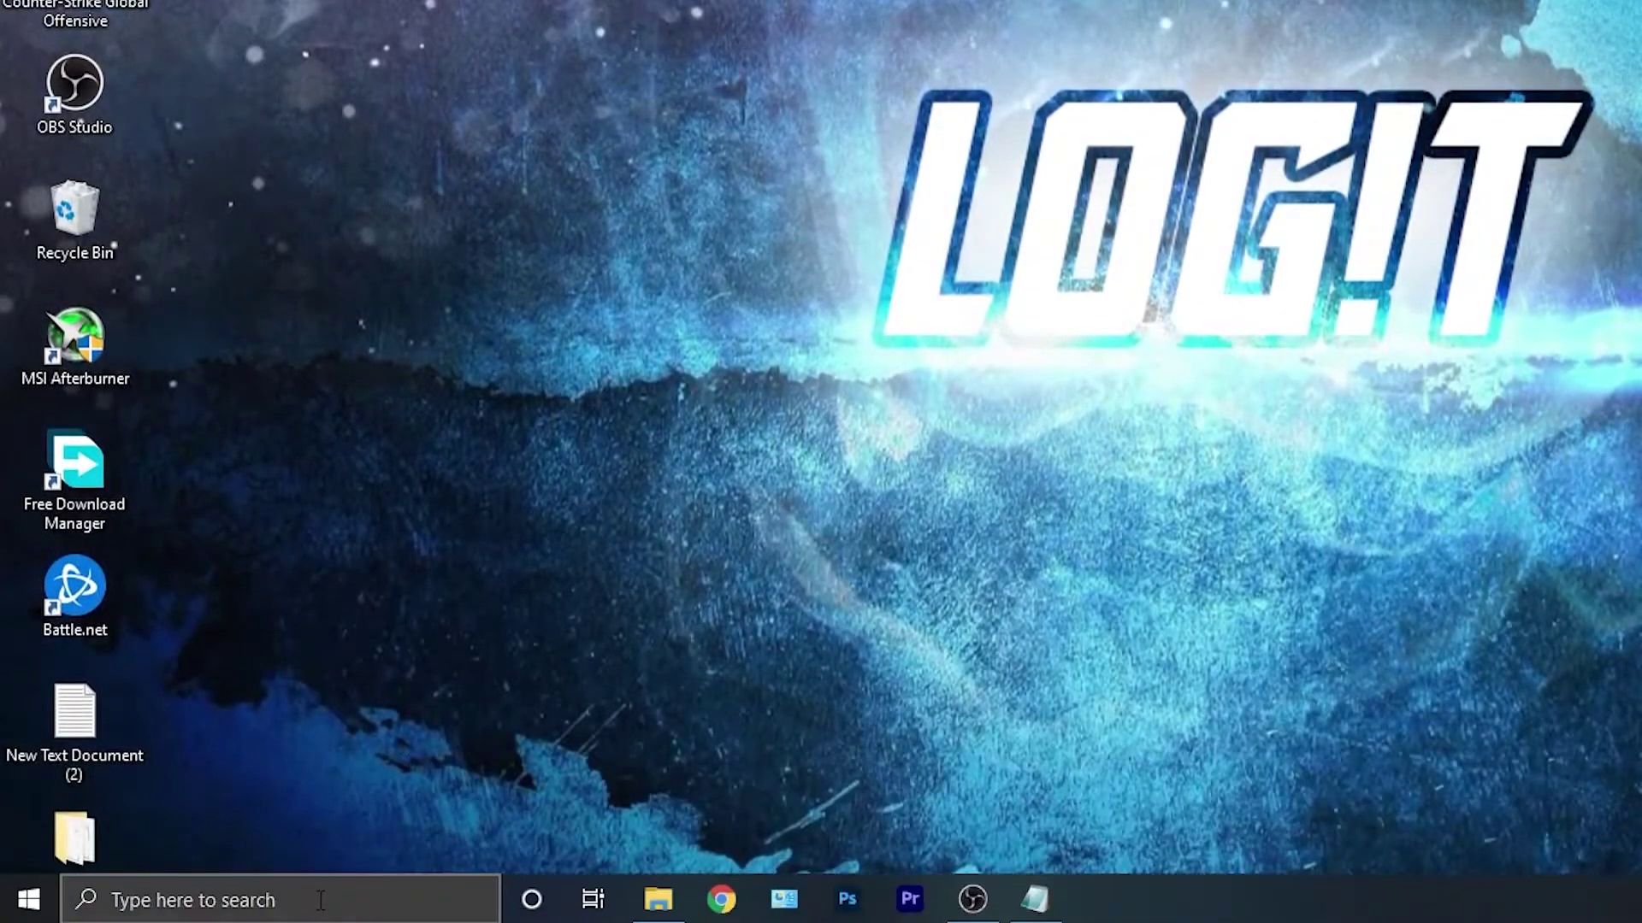
Step: In Choose a power plan, reveal the additional plans and make Ultimate Performance active
click(321, 906)
text(choose)
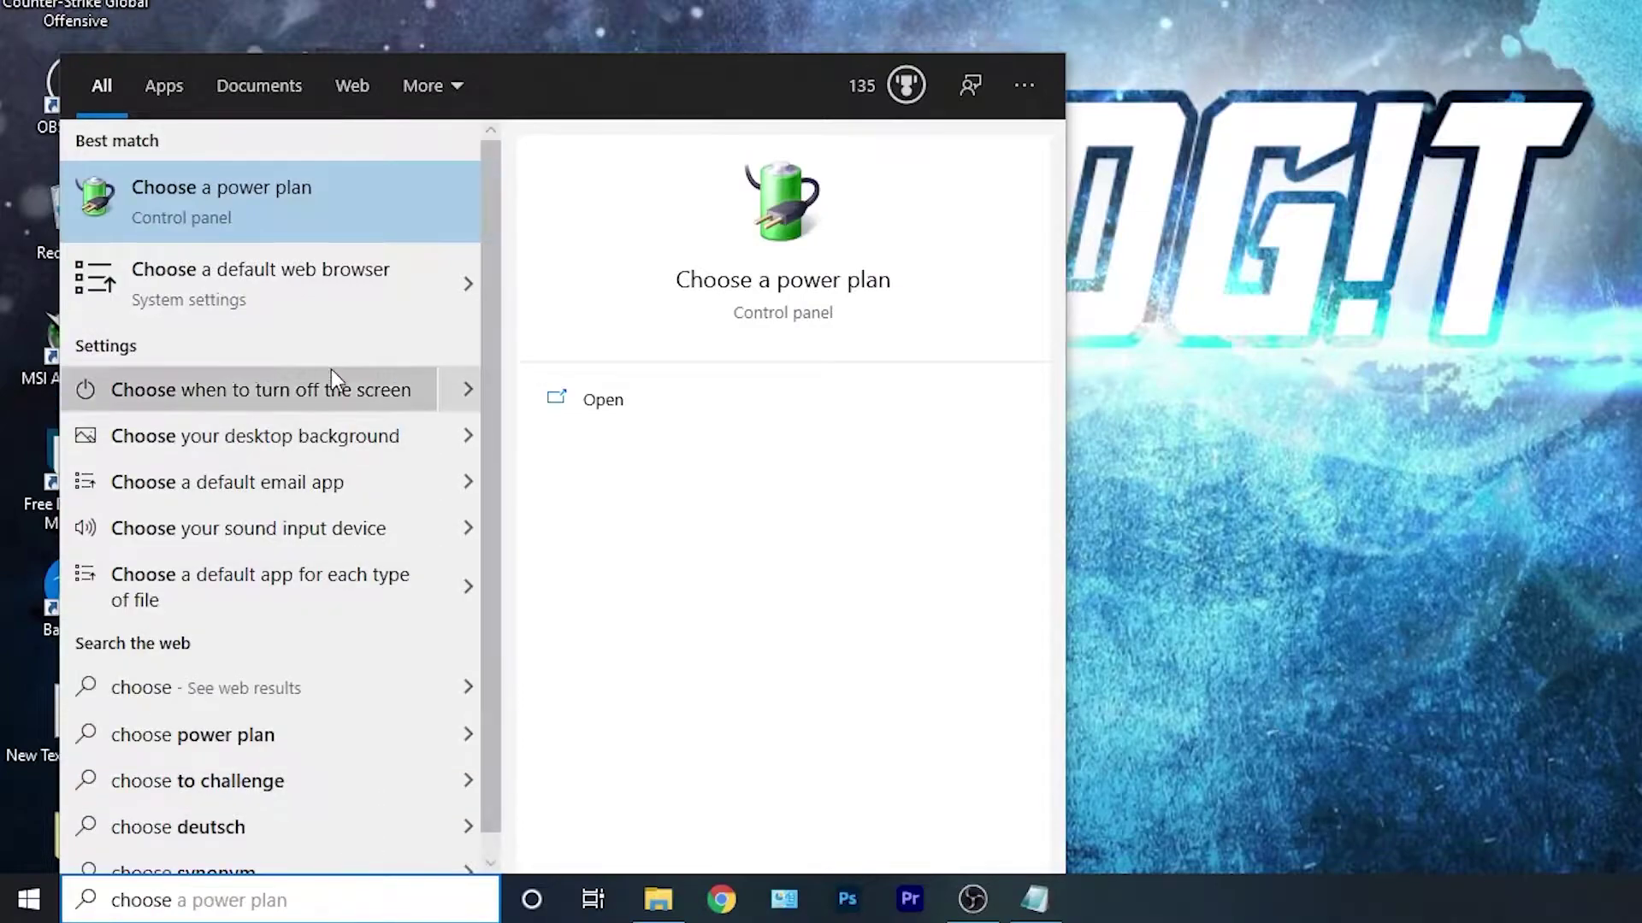
click(260, 209)
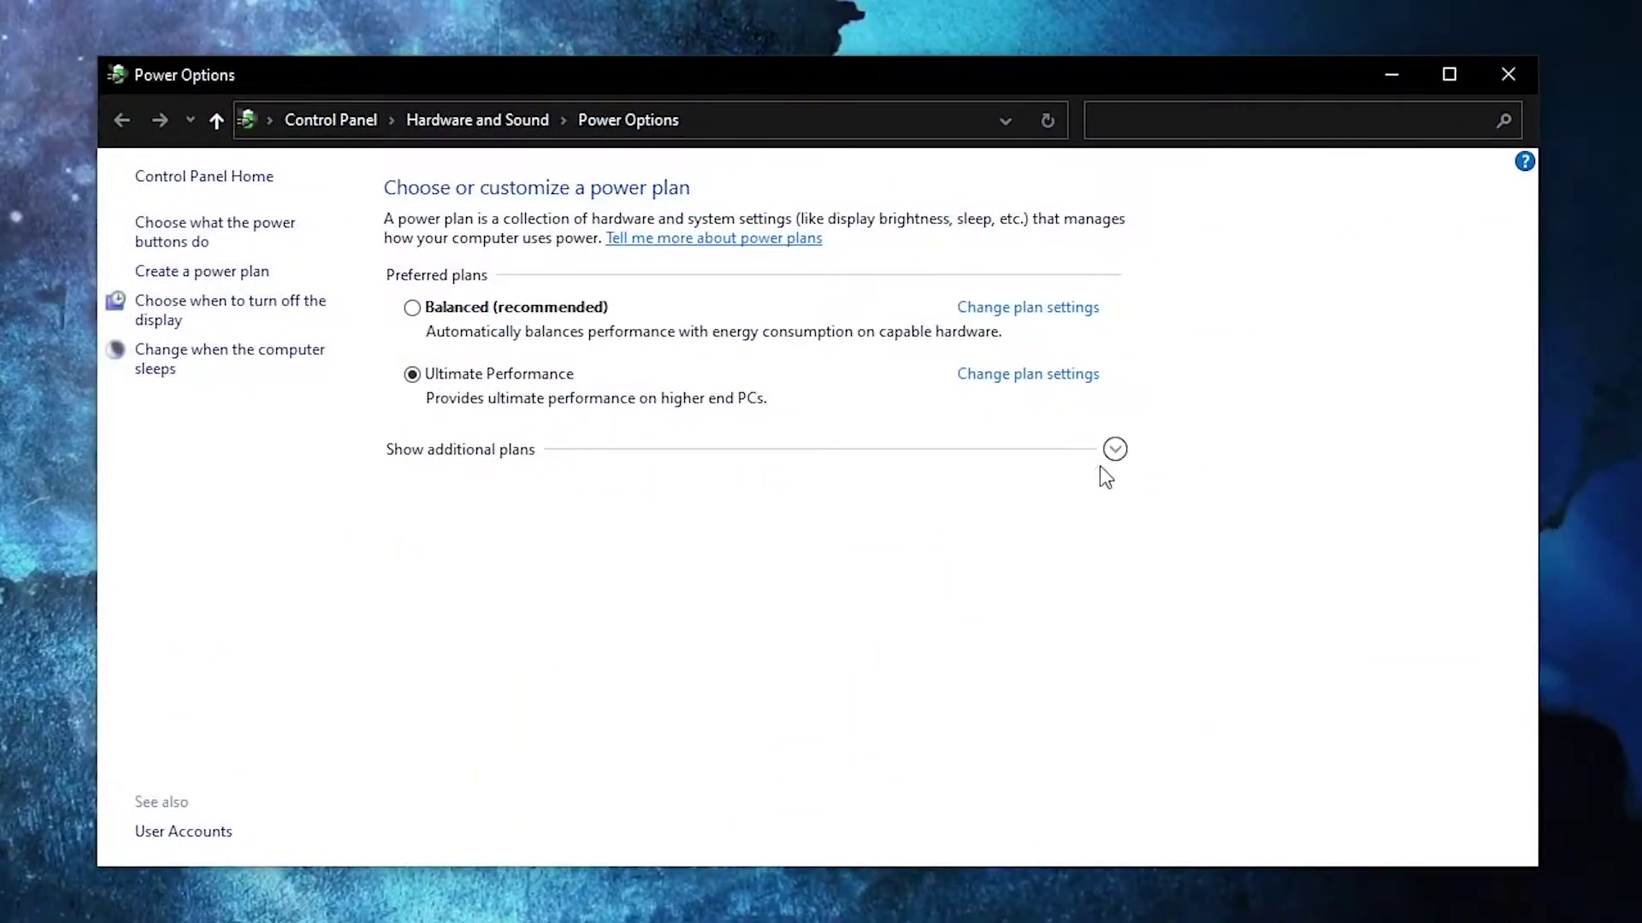
click(1115, 450)
scroll(612, 560, down, 1)
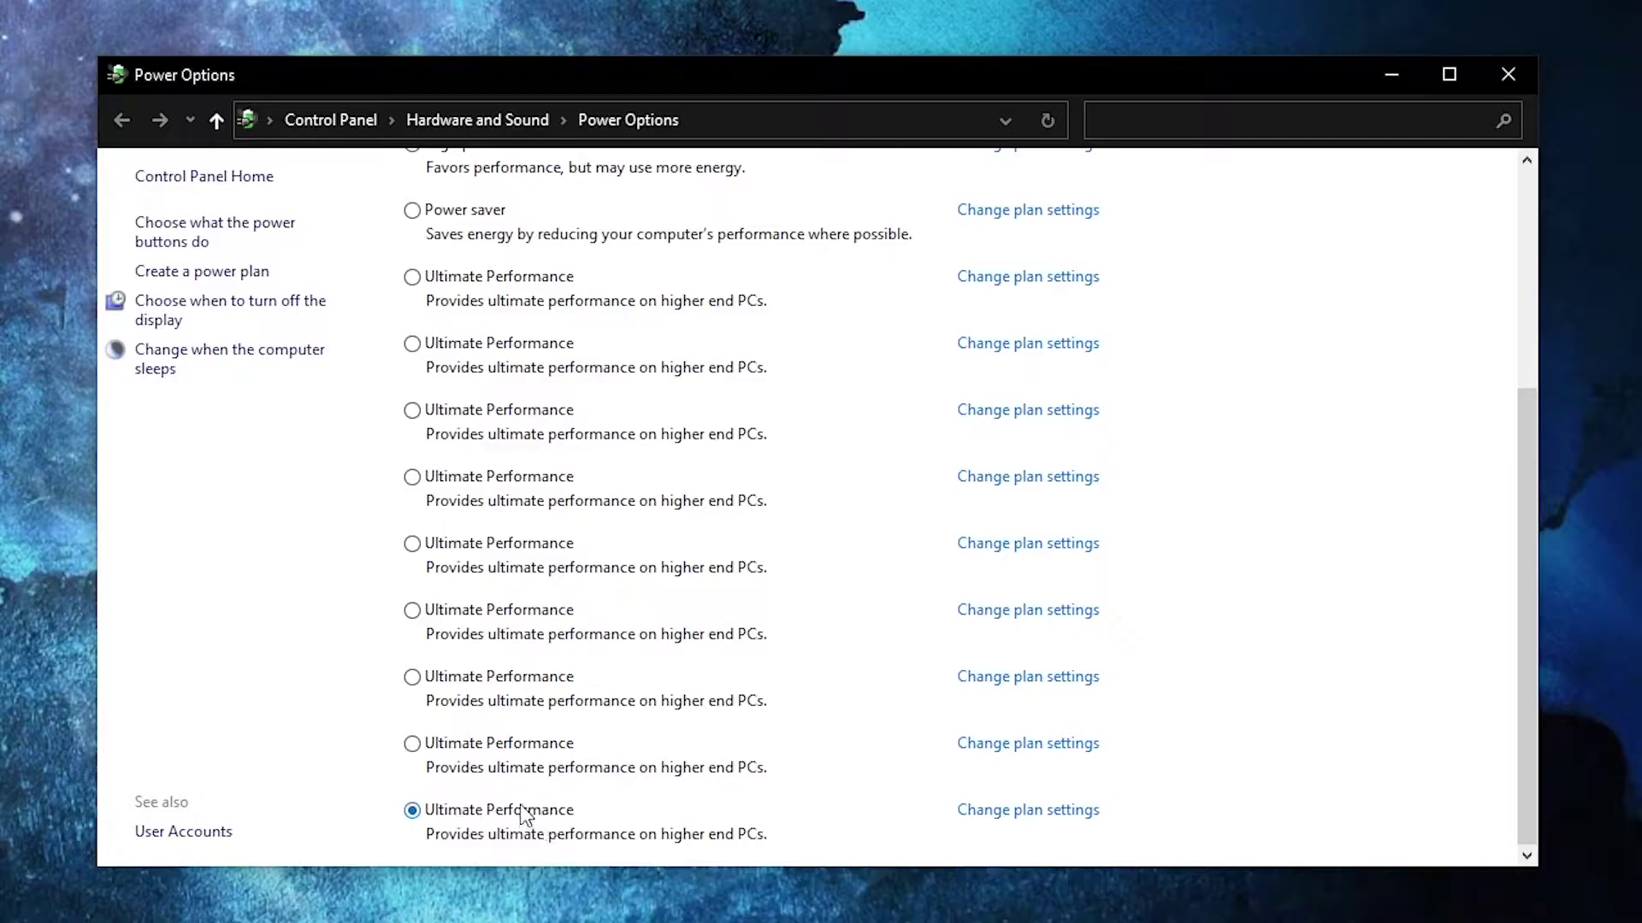
click(374, 904)
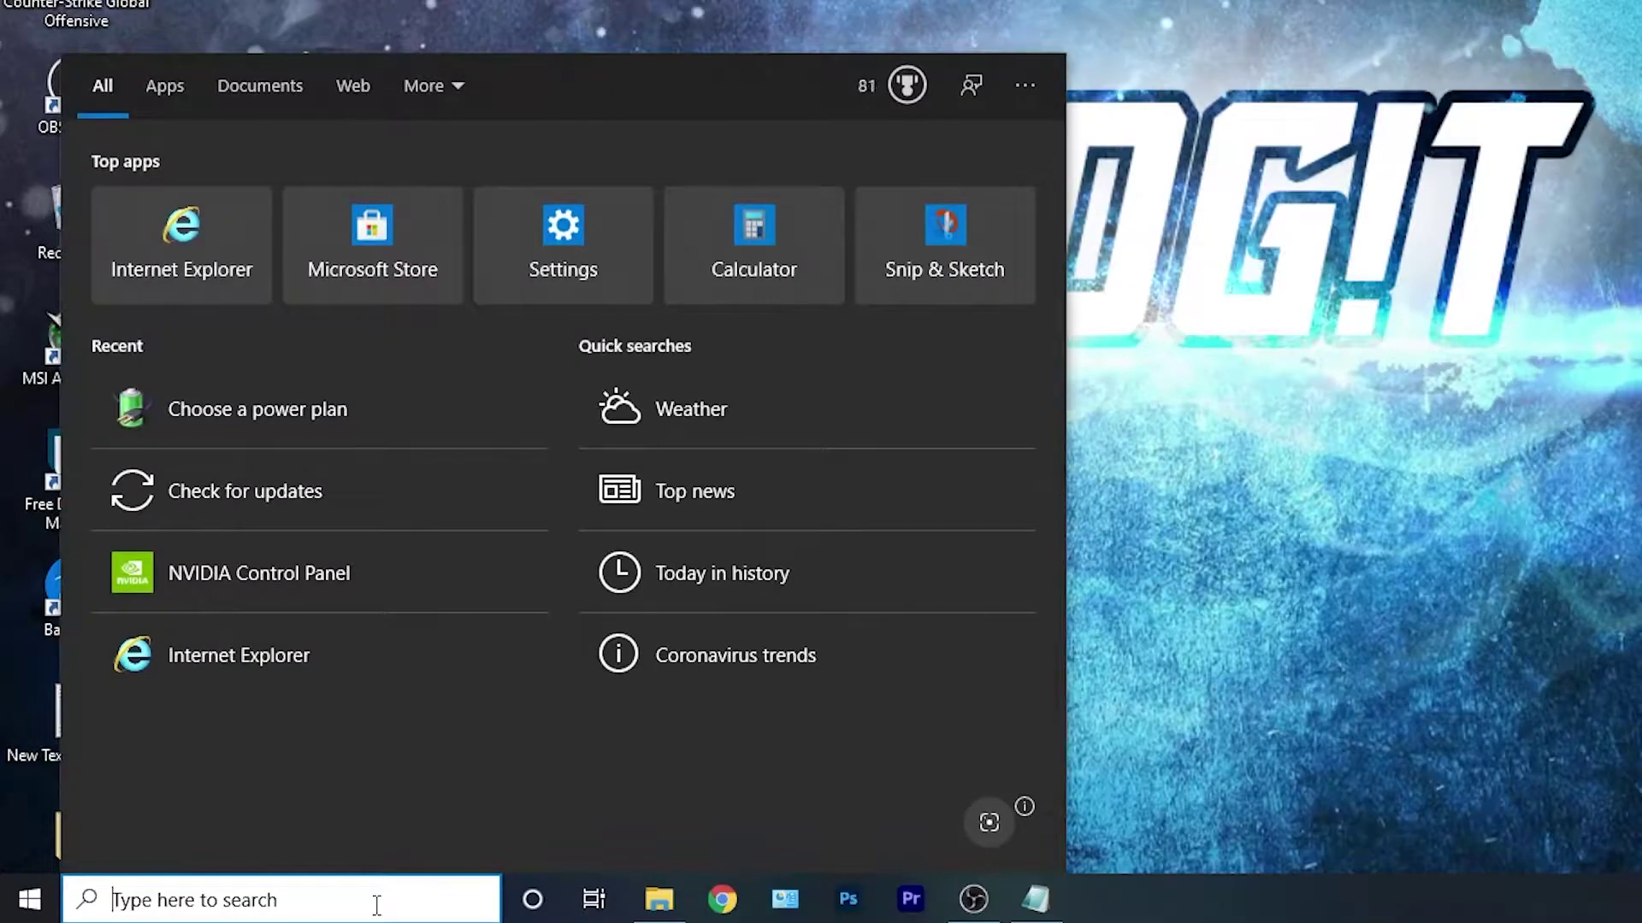
Step: From This PC's properties, set visual effects to Adjust for best performance and apply it
text(this pc)
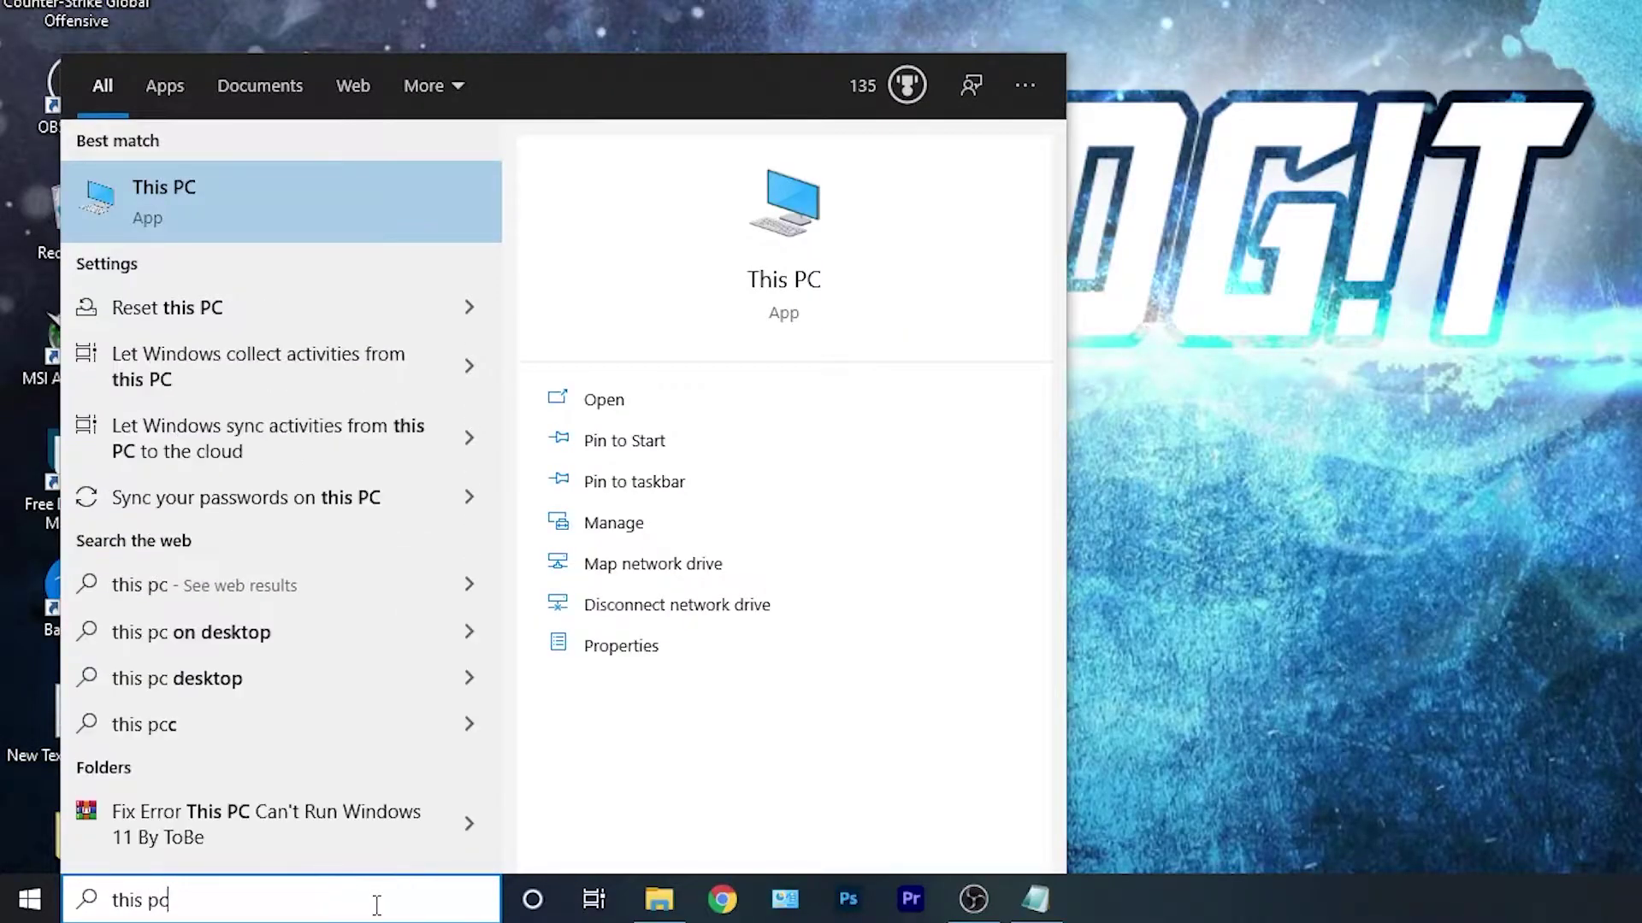
right_click(273, 213)
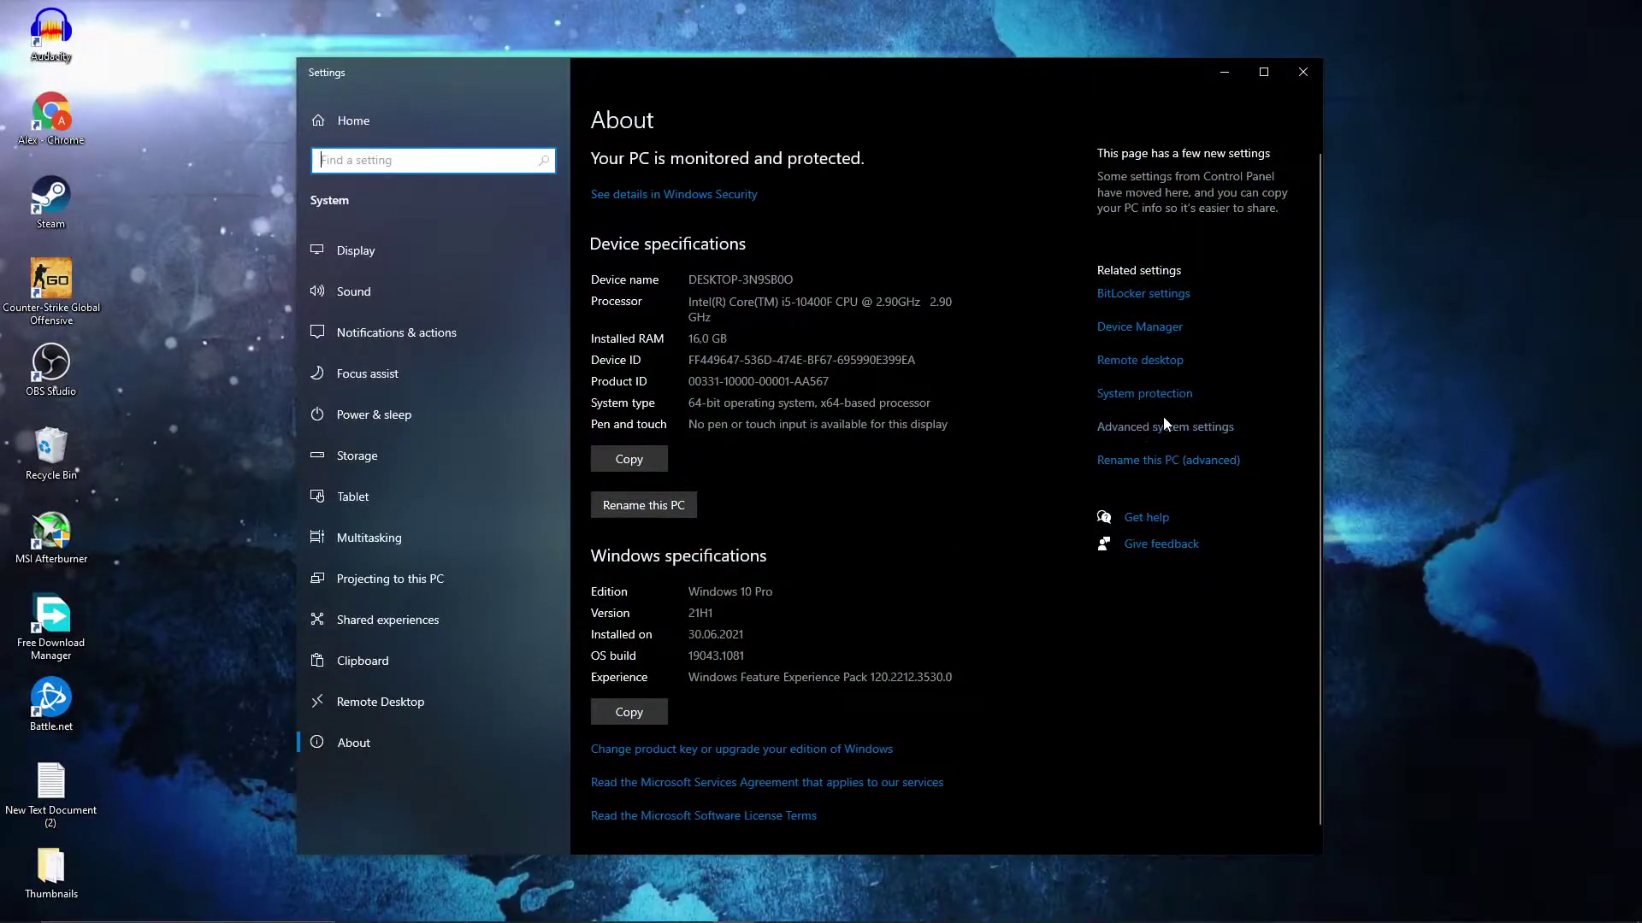
click(1160, 427)
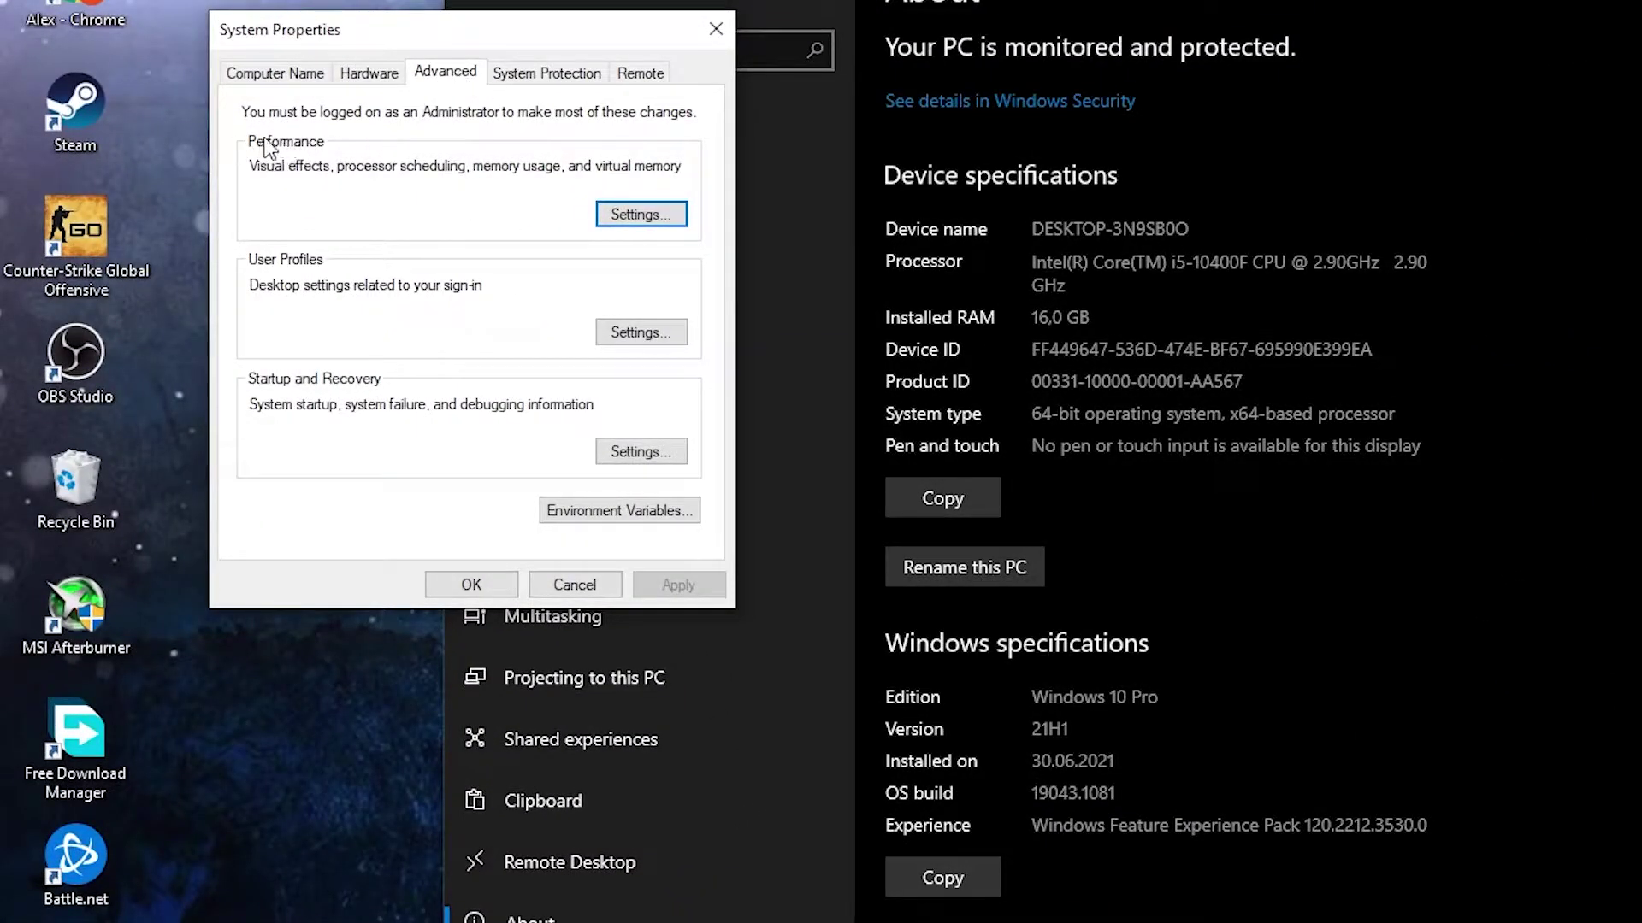
click(642, 217)
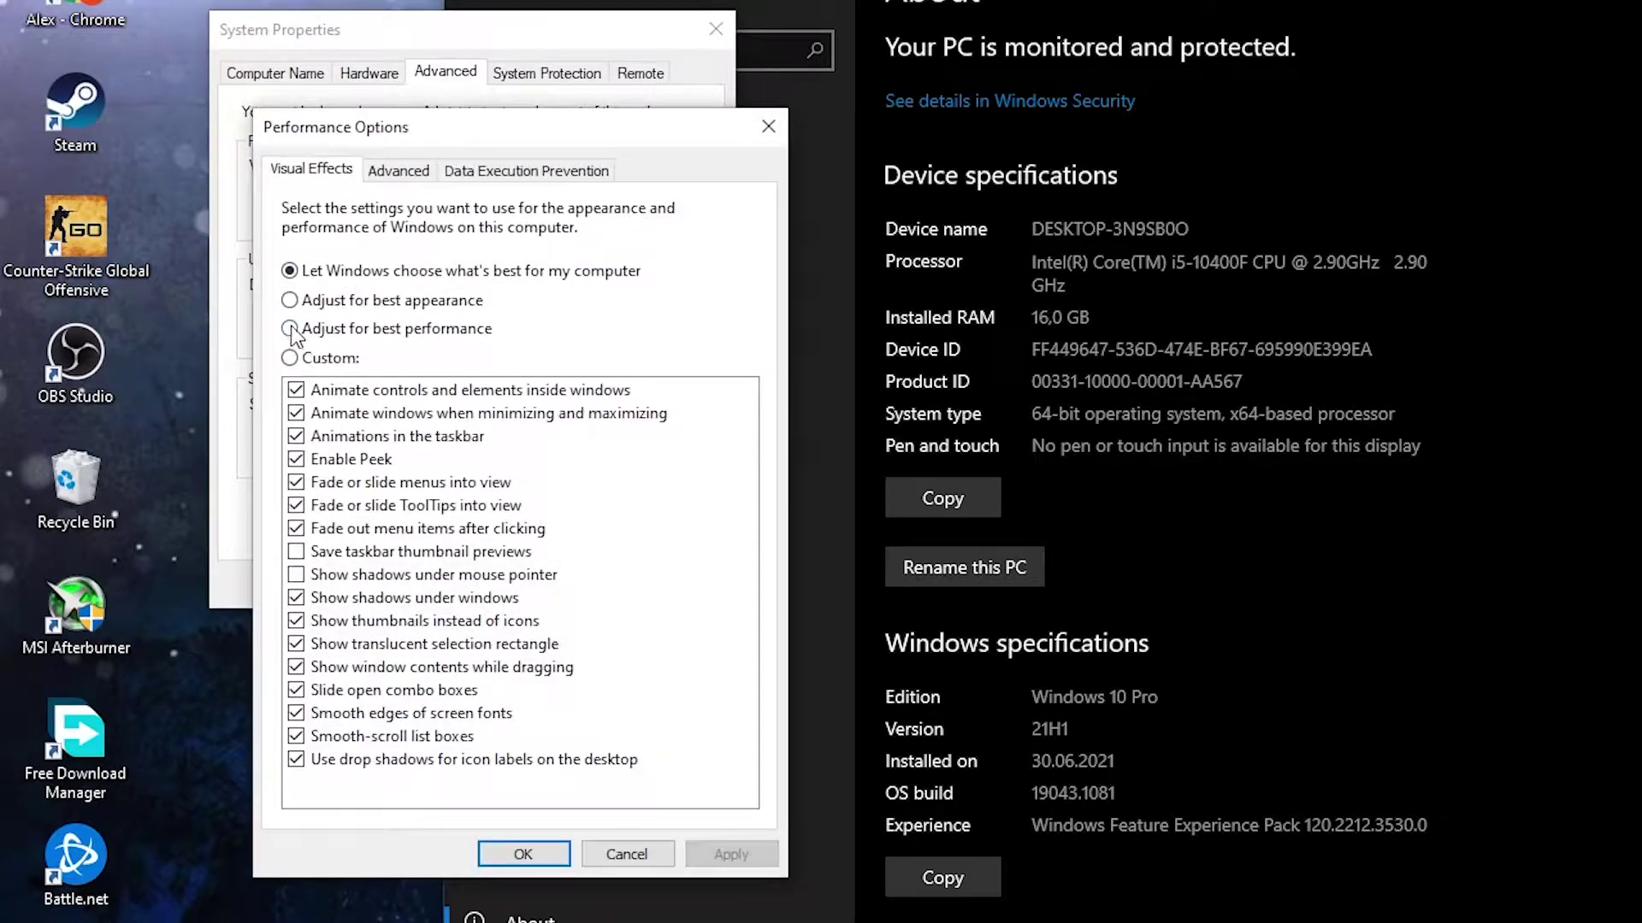
click(291, 330)
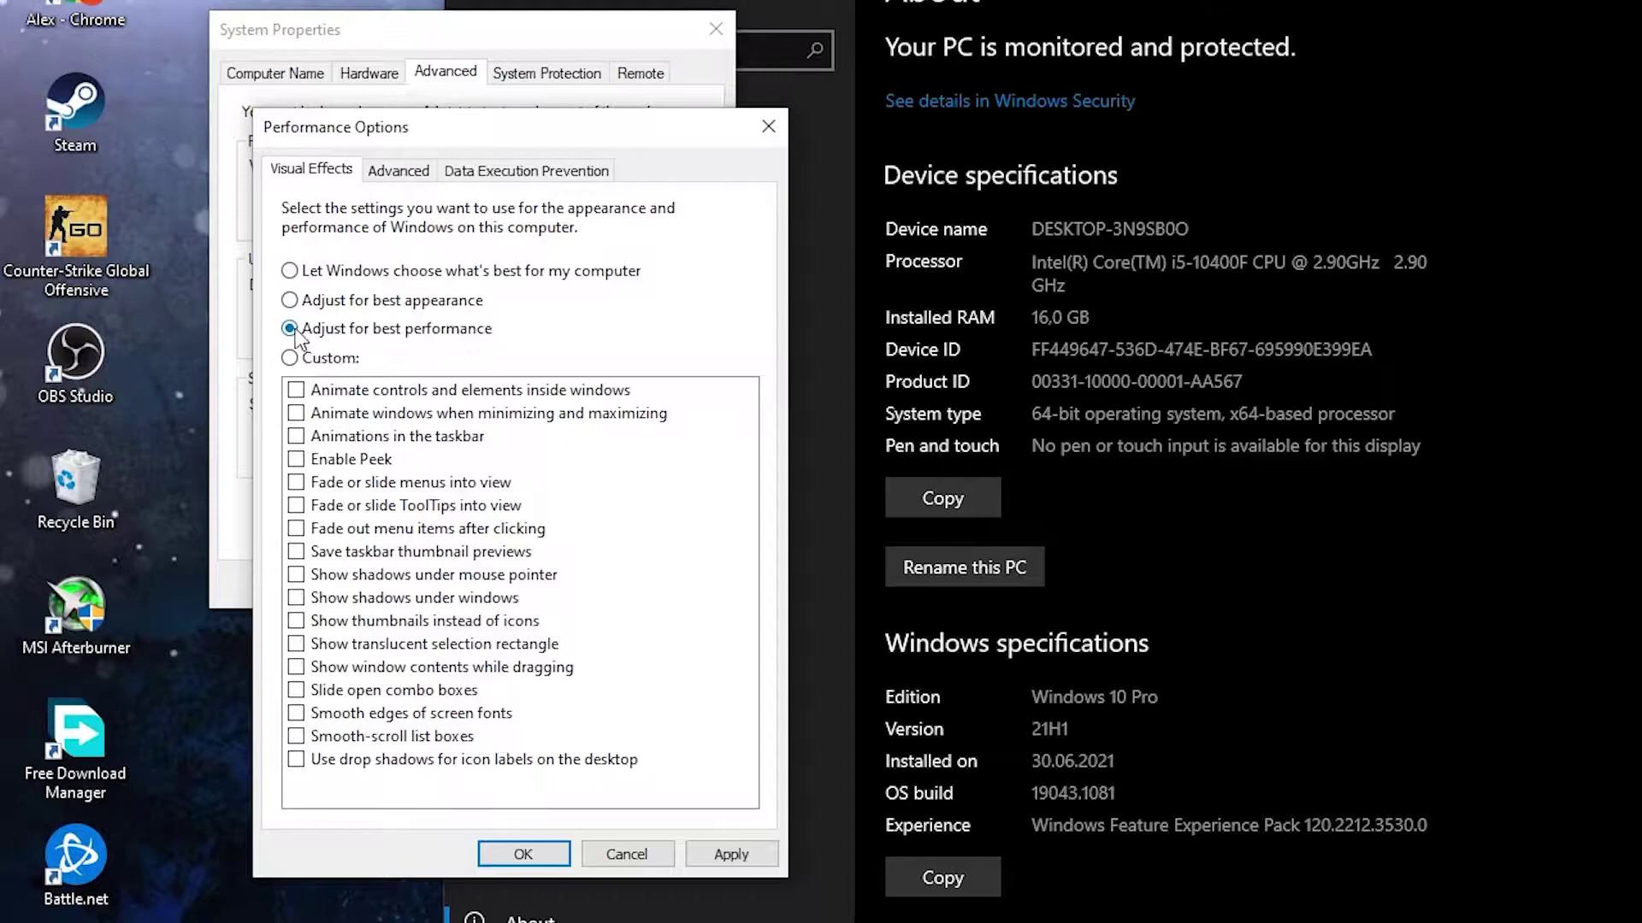
click(731, 855)
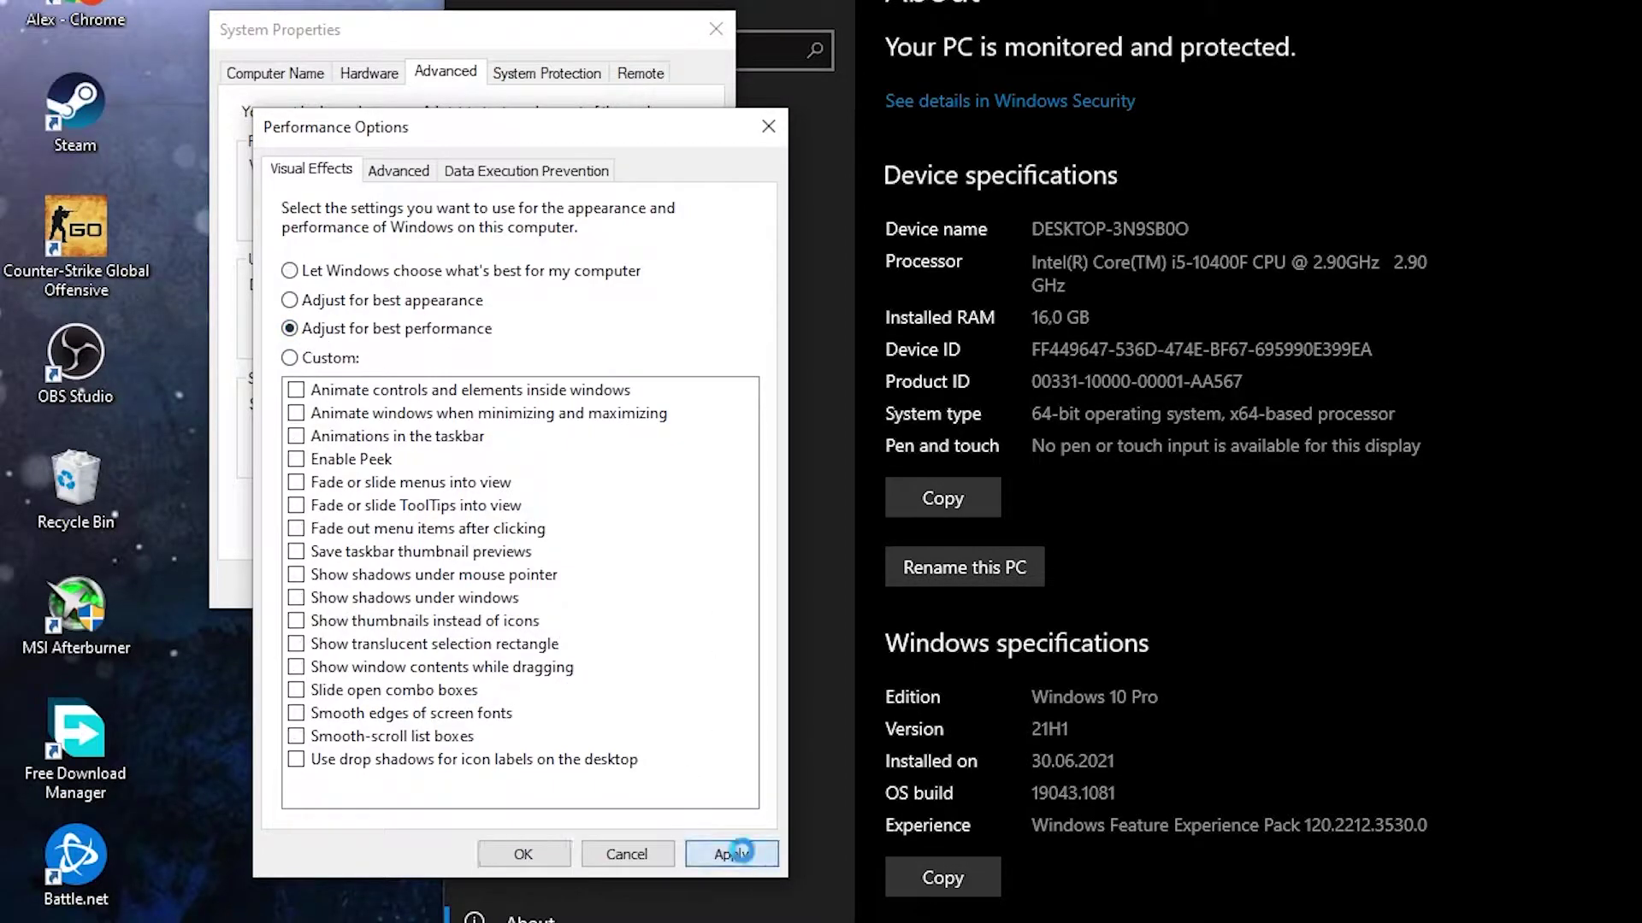
click(523, 854)
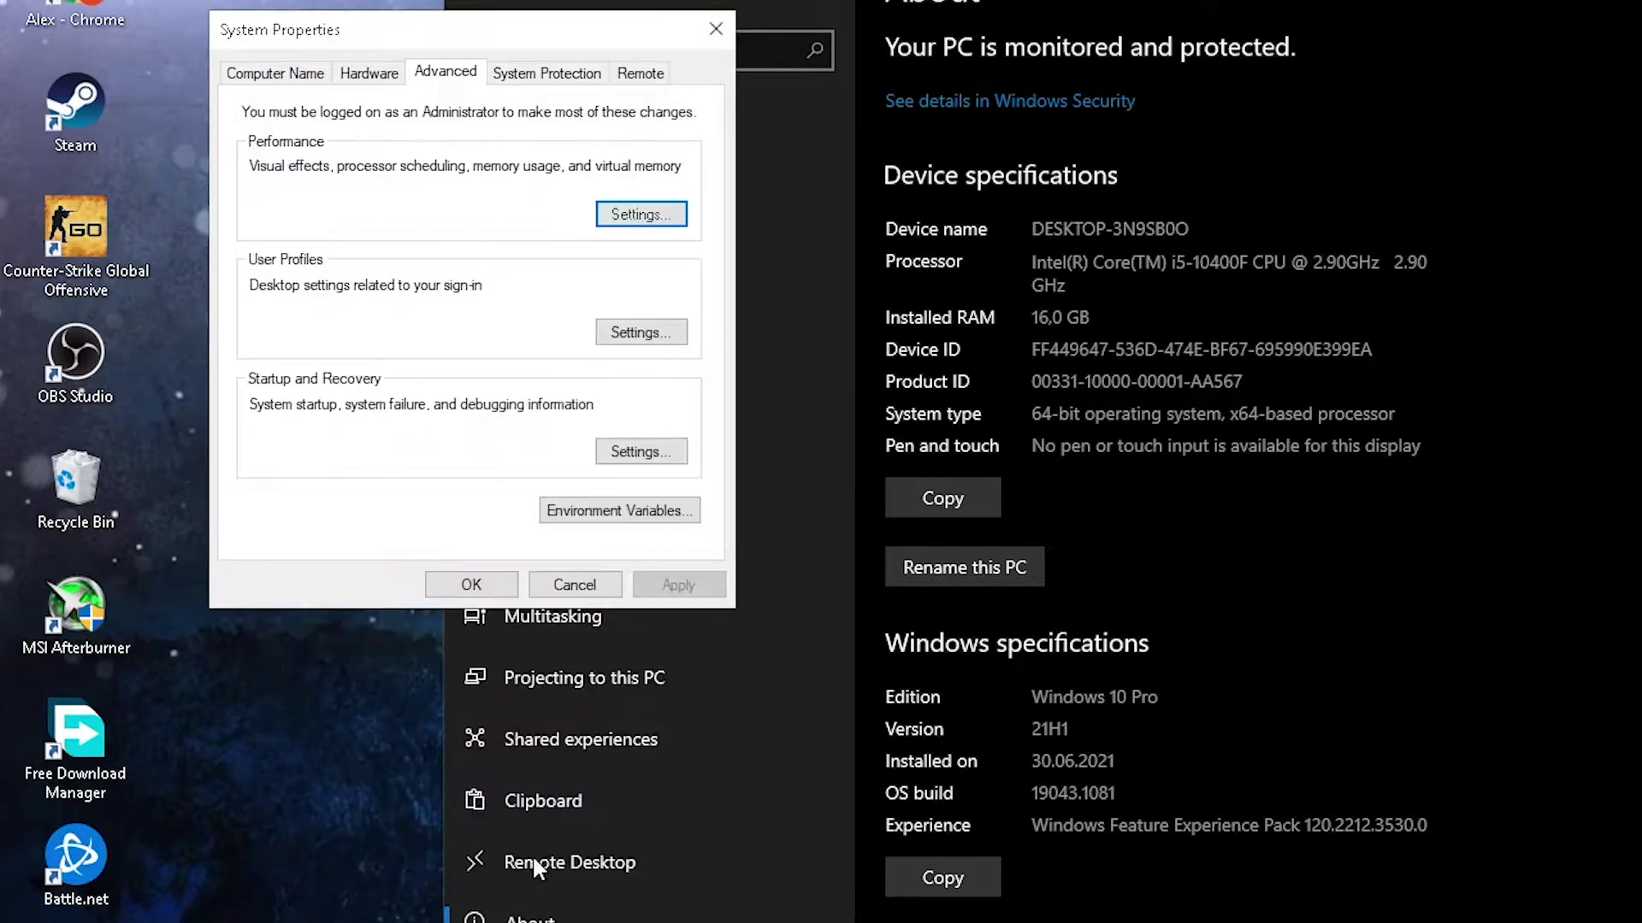
click(491, 593)
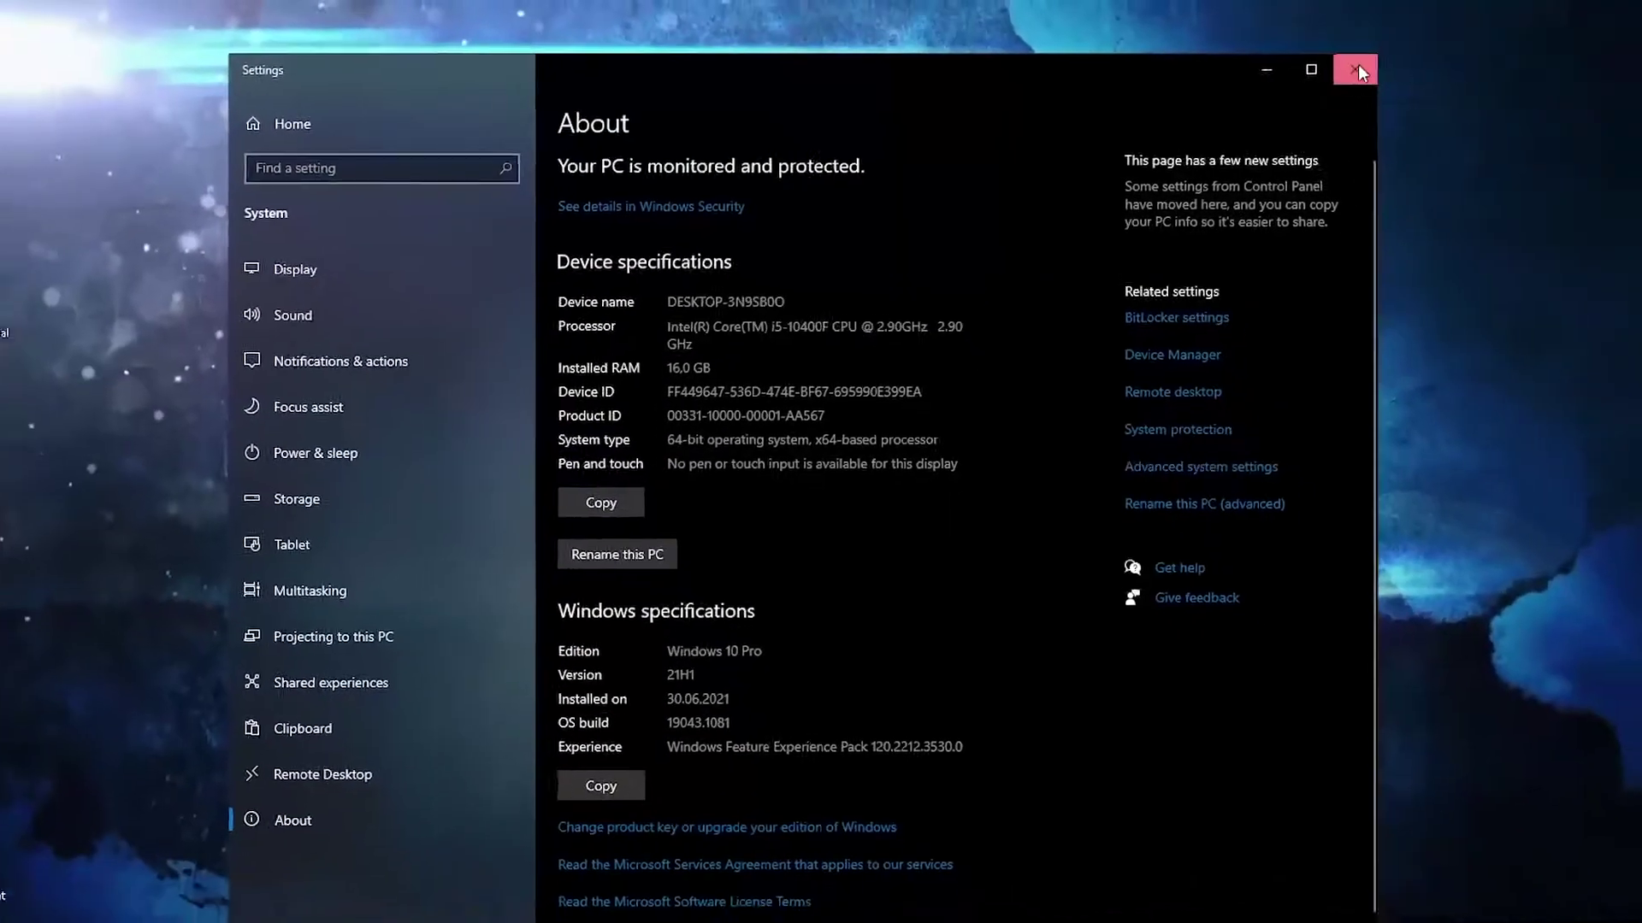
Step: From Graphics settings, browse to C:\Program Files (x86)\Minecraft Launcher and pick MinecraftLauncher
click(1355, 69)
click(388, 897)
text(graph)
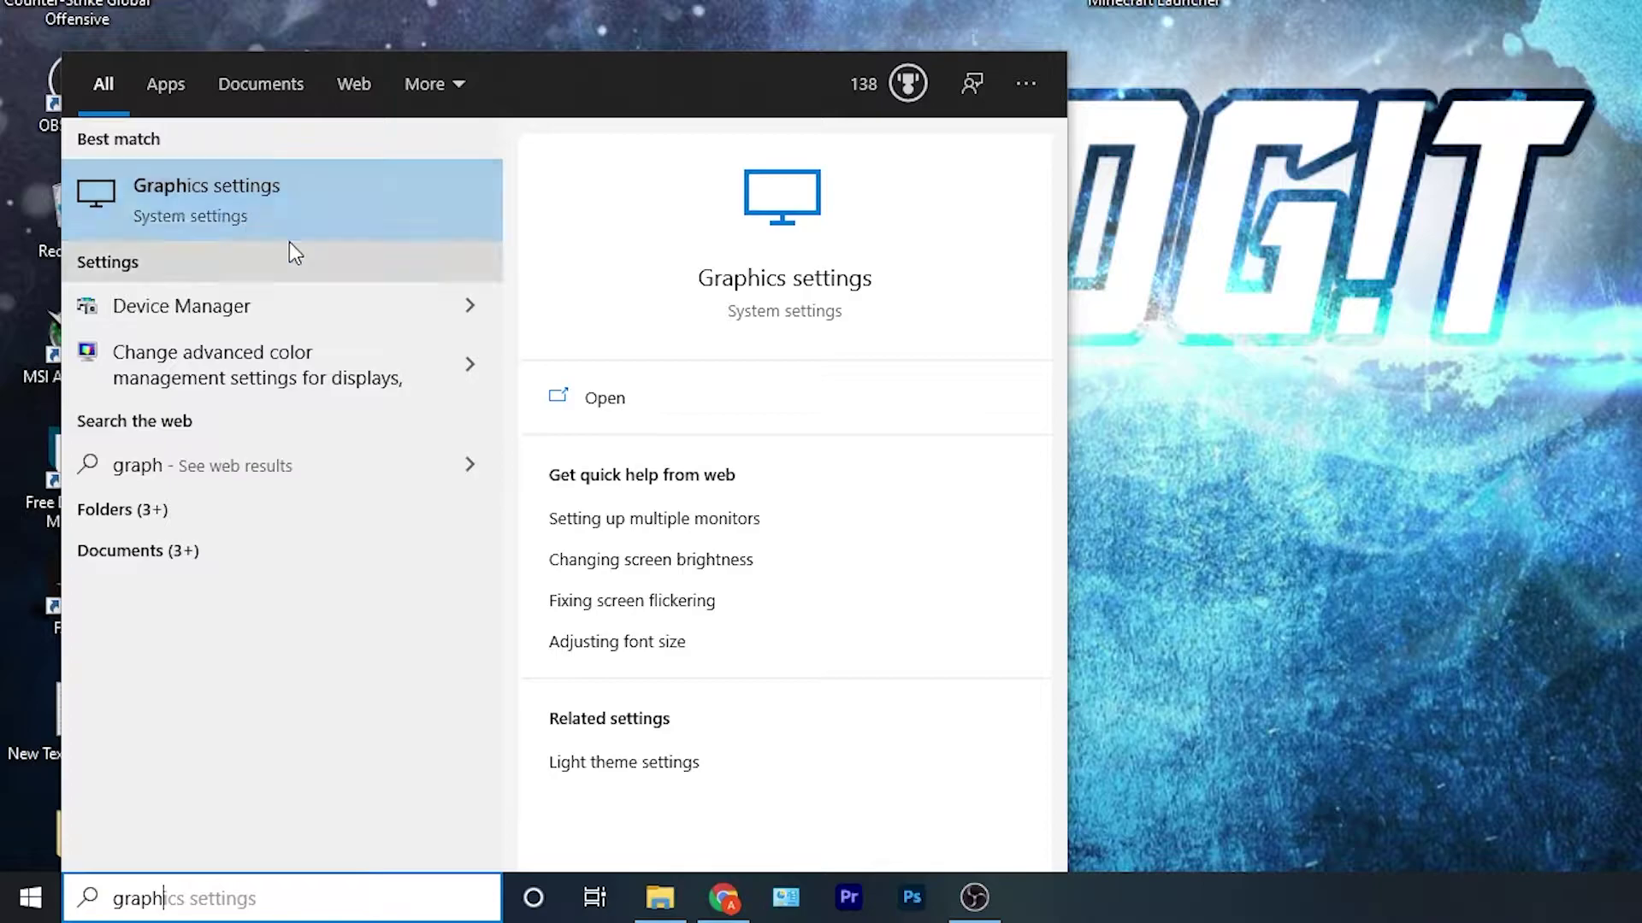
click(228, 206)
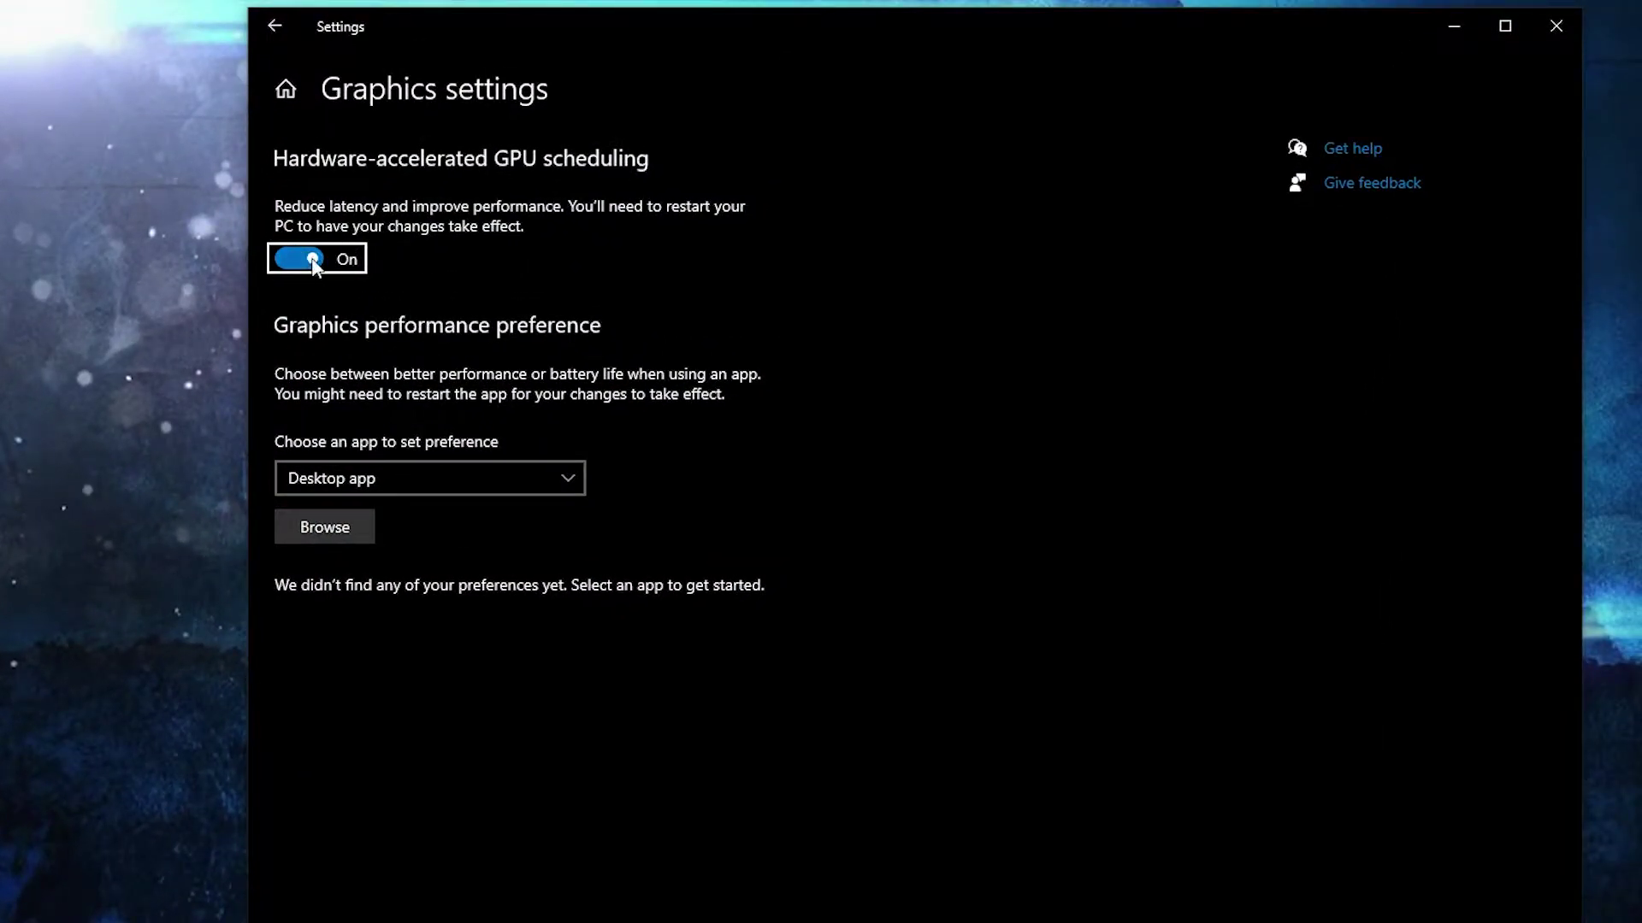
click(338, 527)
click(355, 448)
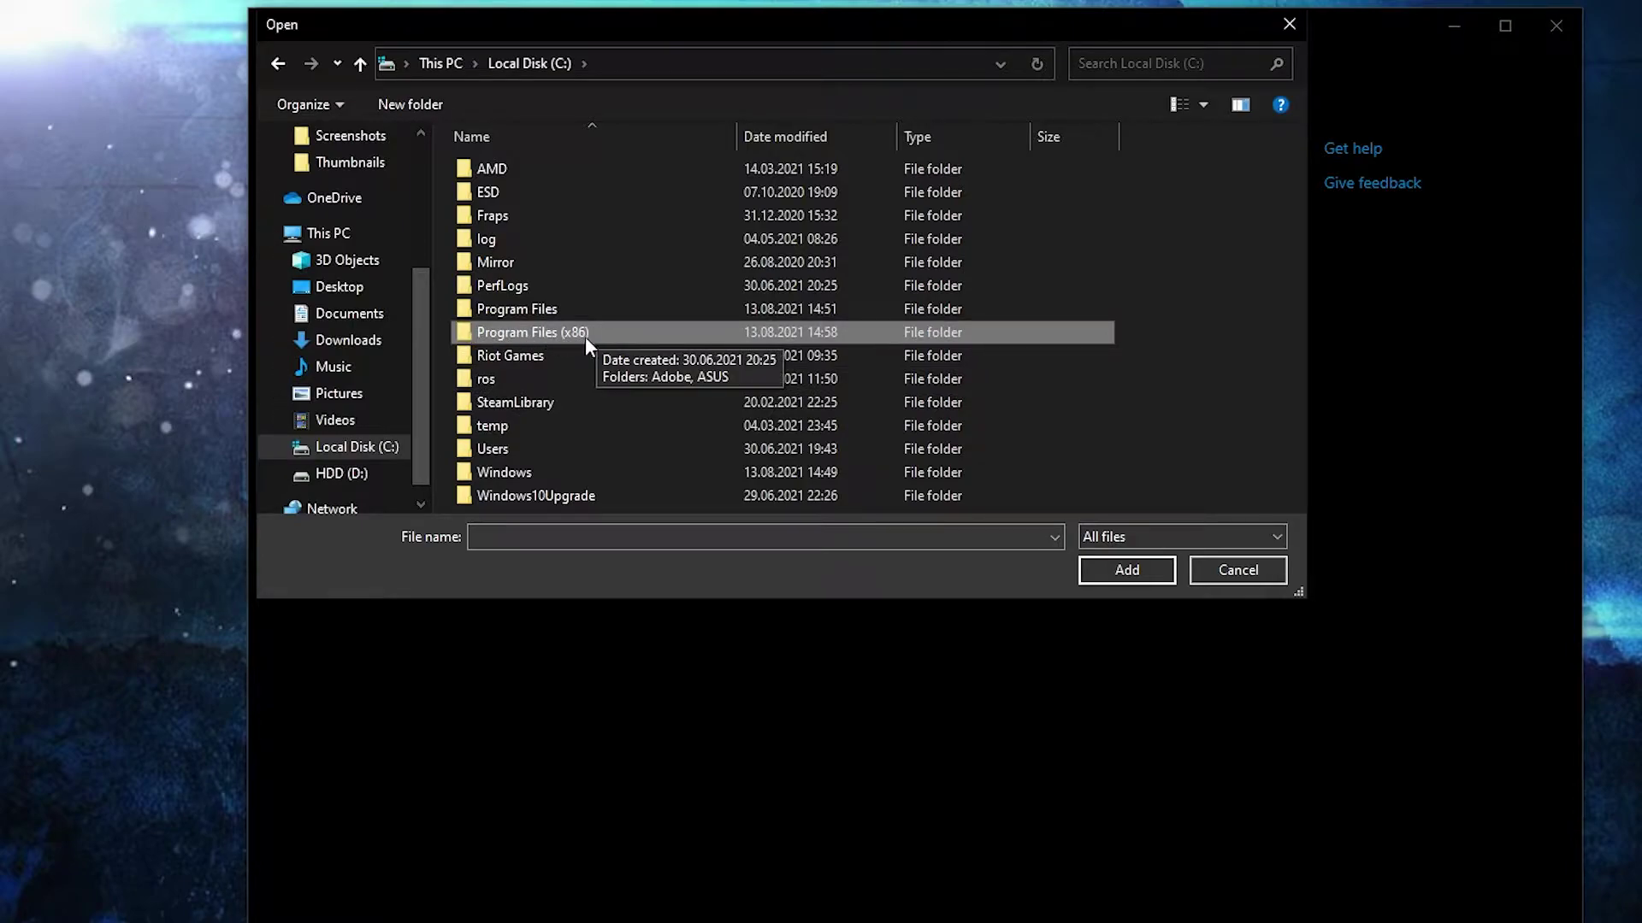
double_click(530, 334)
scroll(585, 393, down, 1)
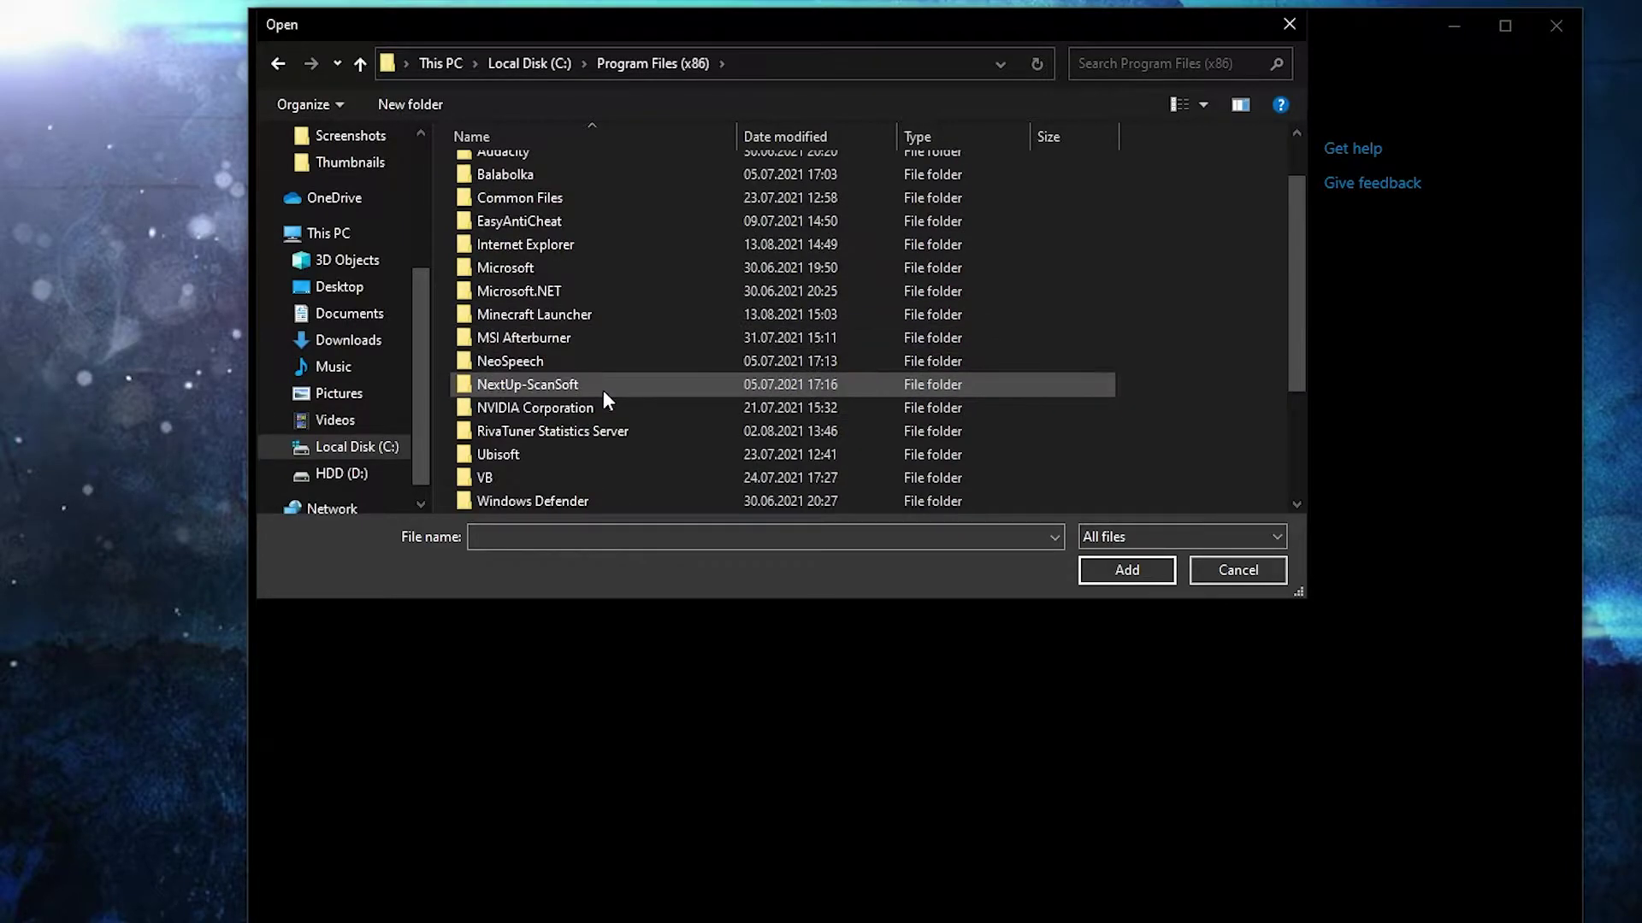
click(470, 319)
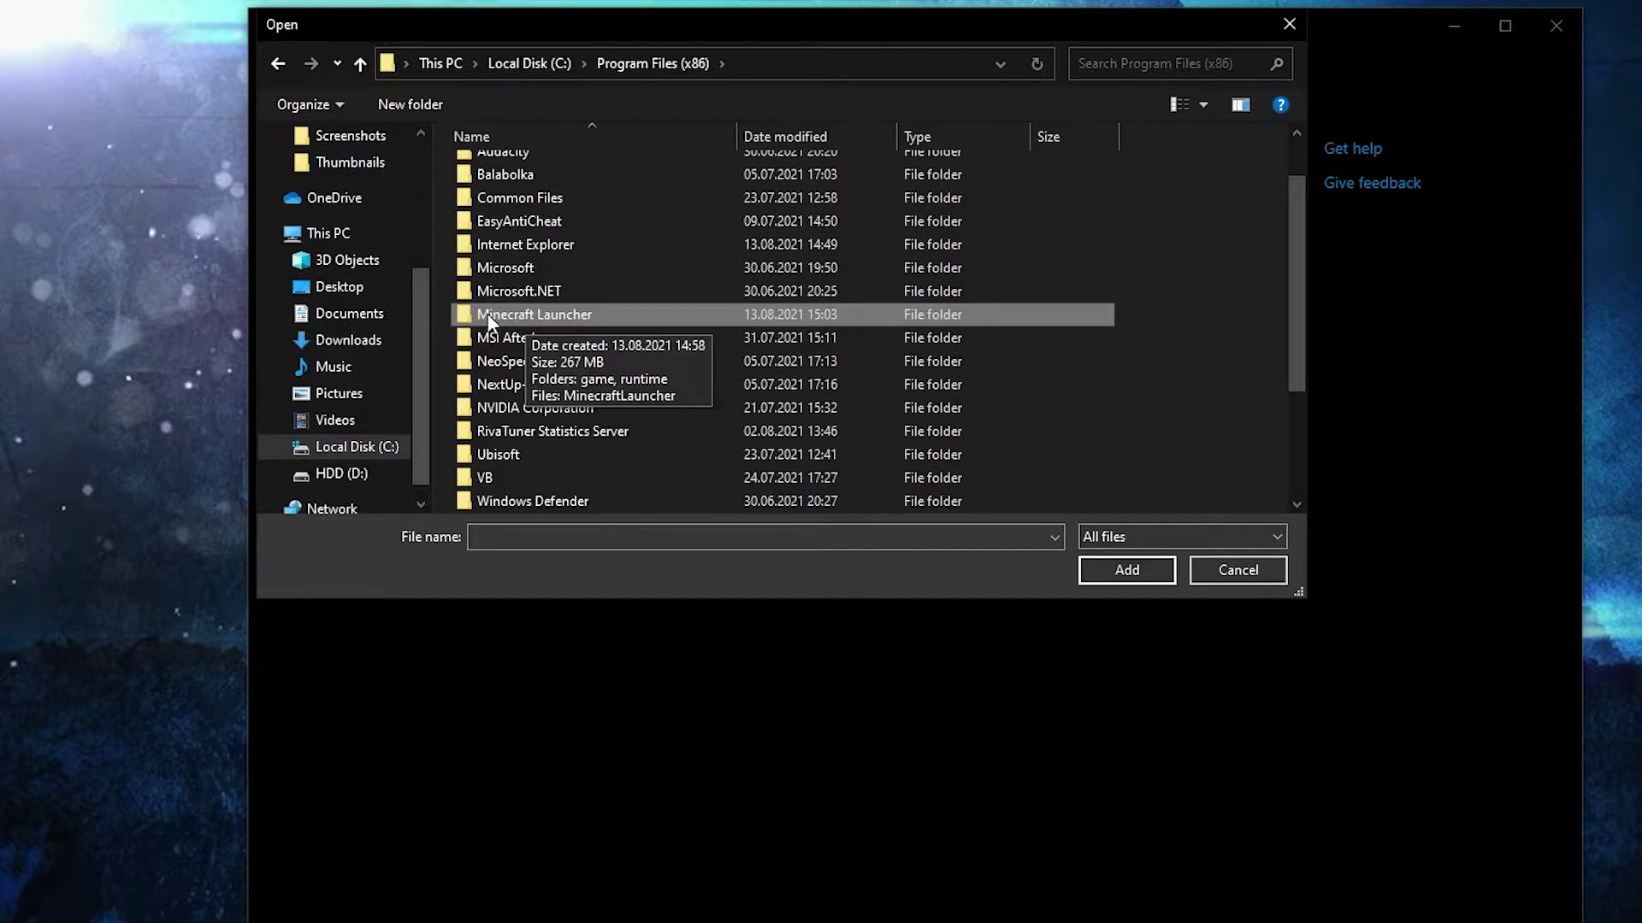
double_click(535, 317)
click(547, 218)
Step: Disable fullscreen optimizations and override high DPI scaling by Application for MinecraftLauncher
right_click(537, 213)
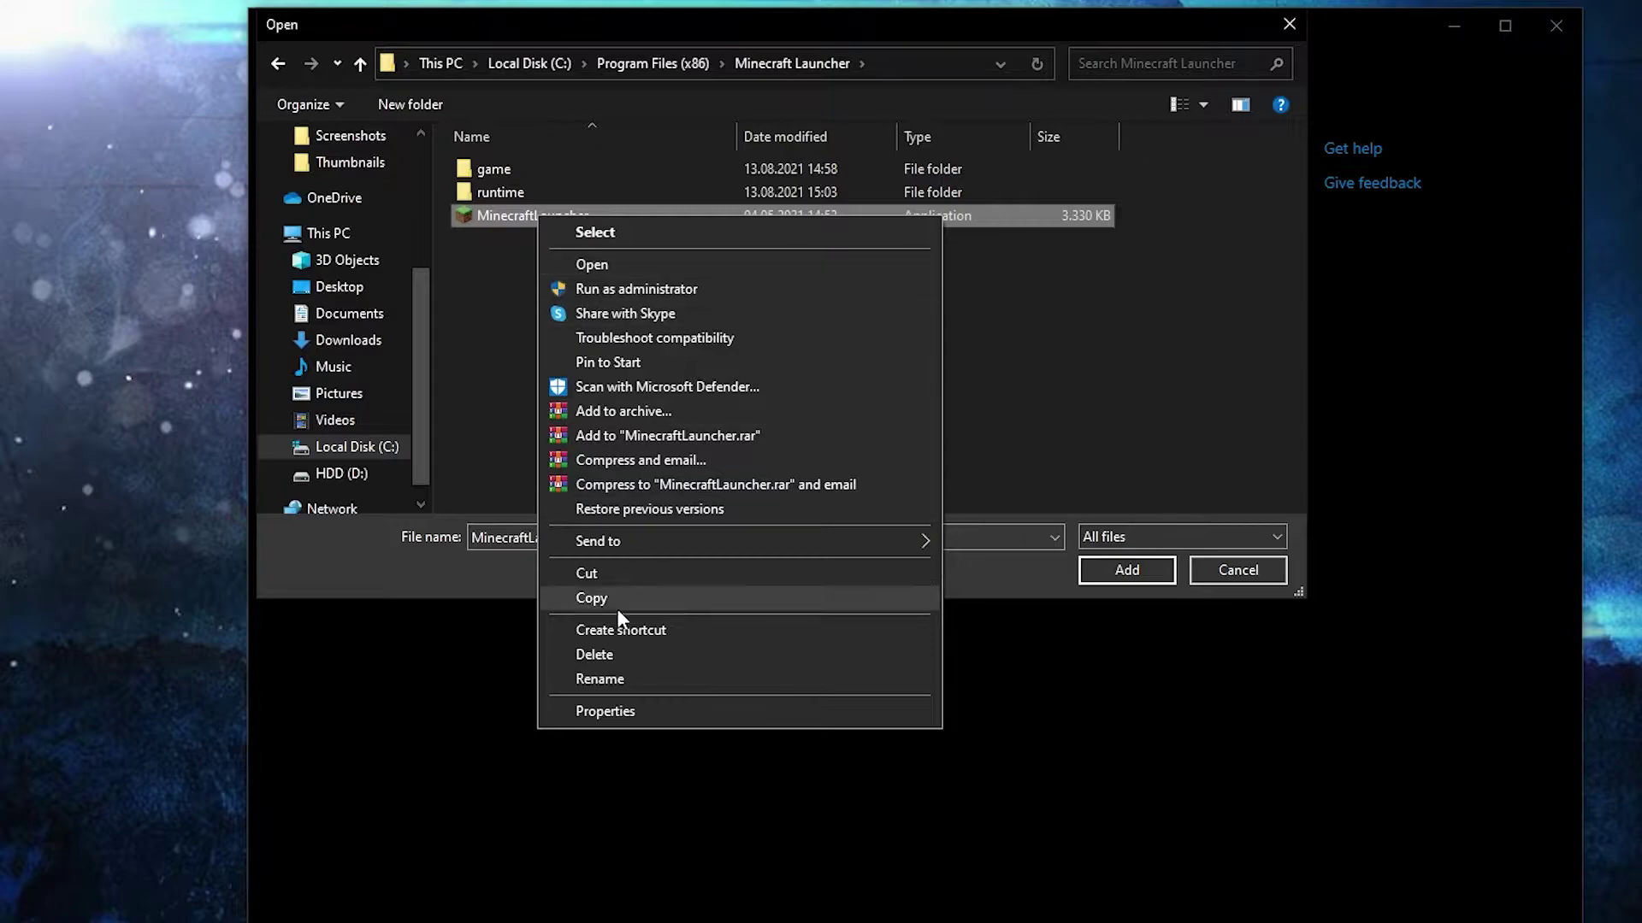
click(615, 710)
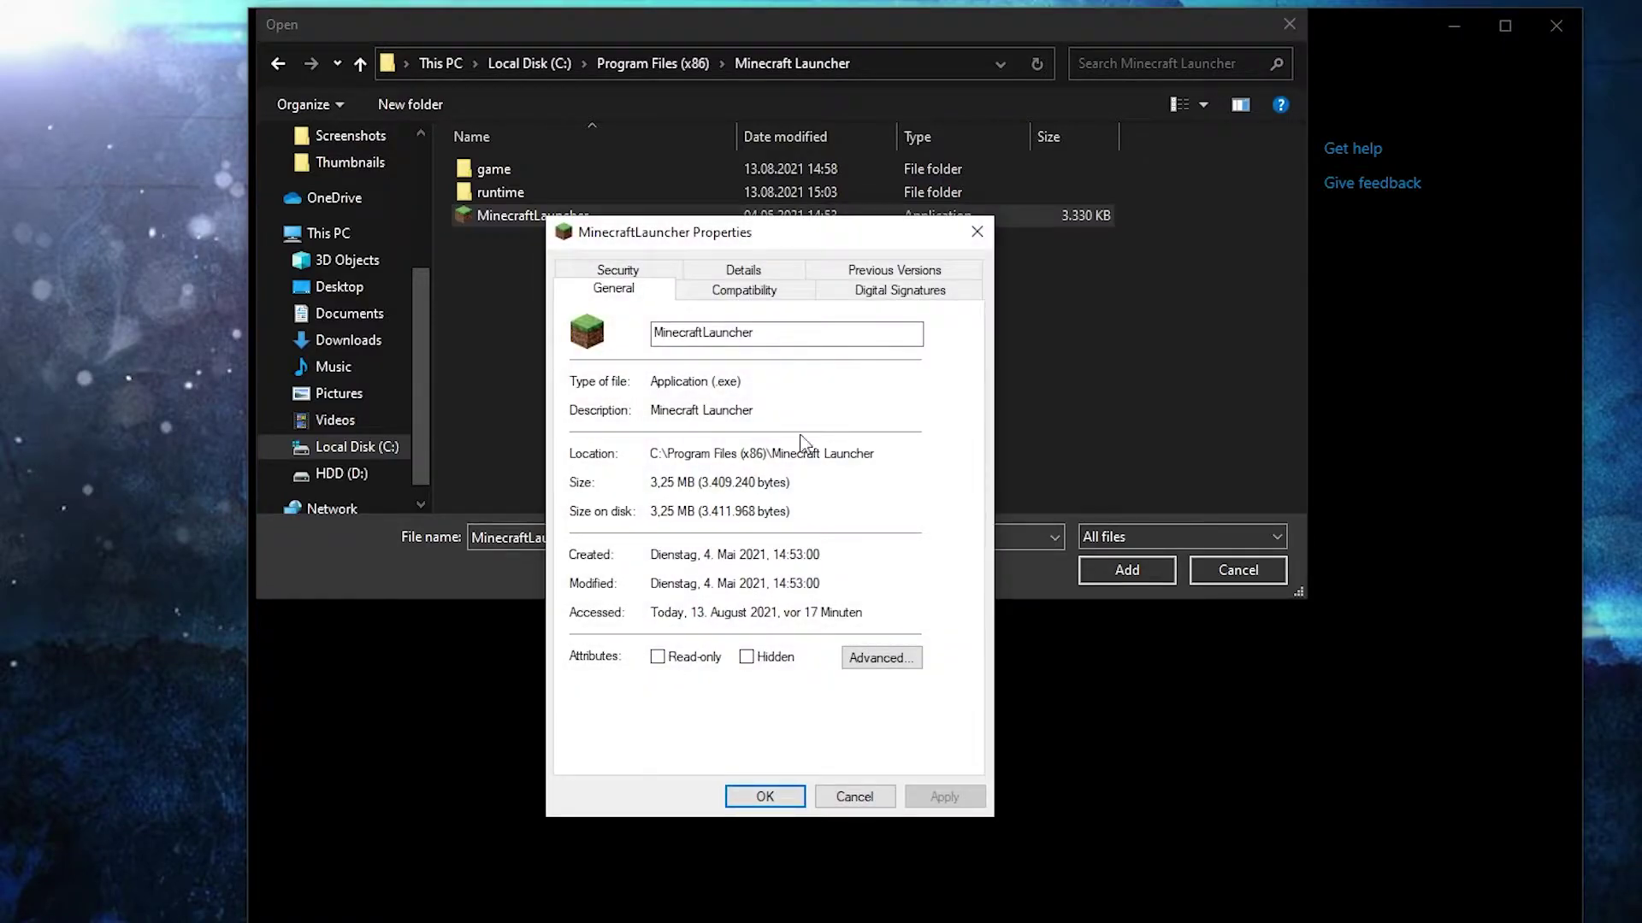
click(760, 292)
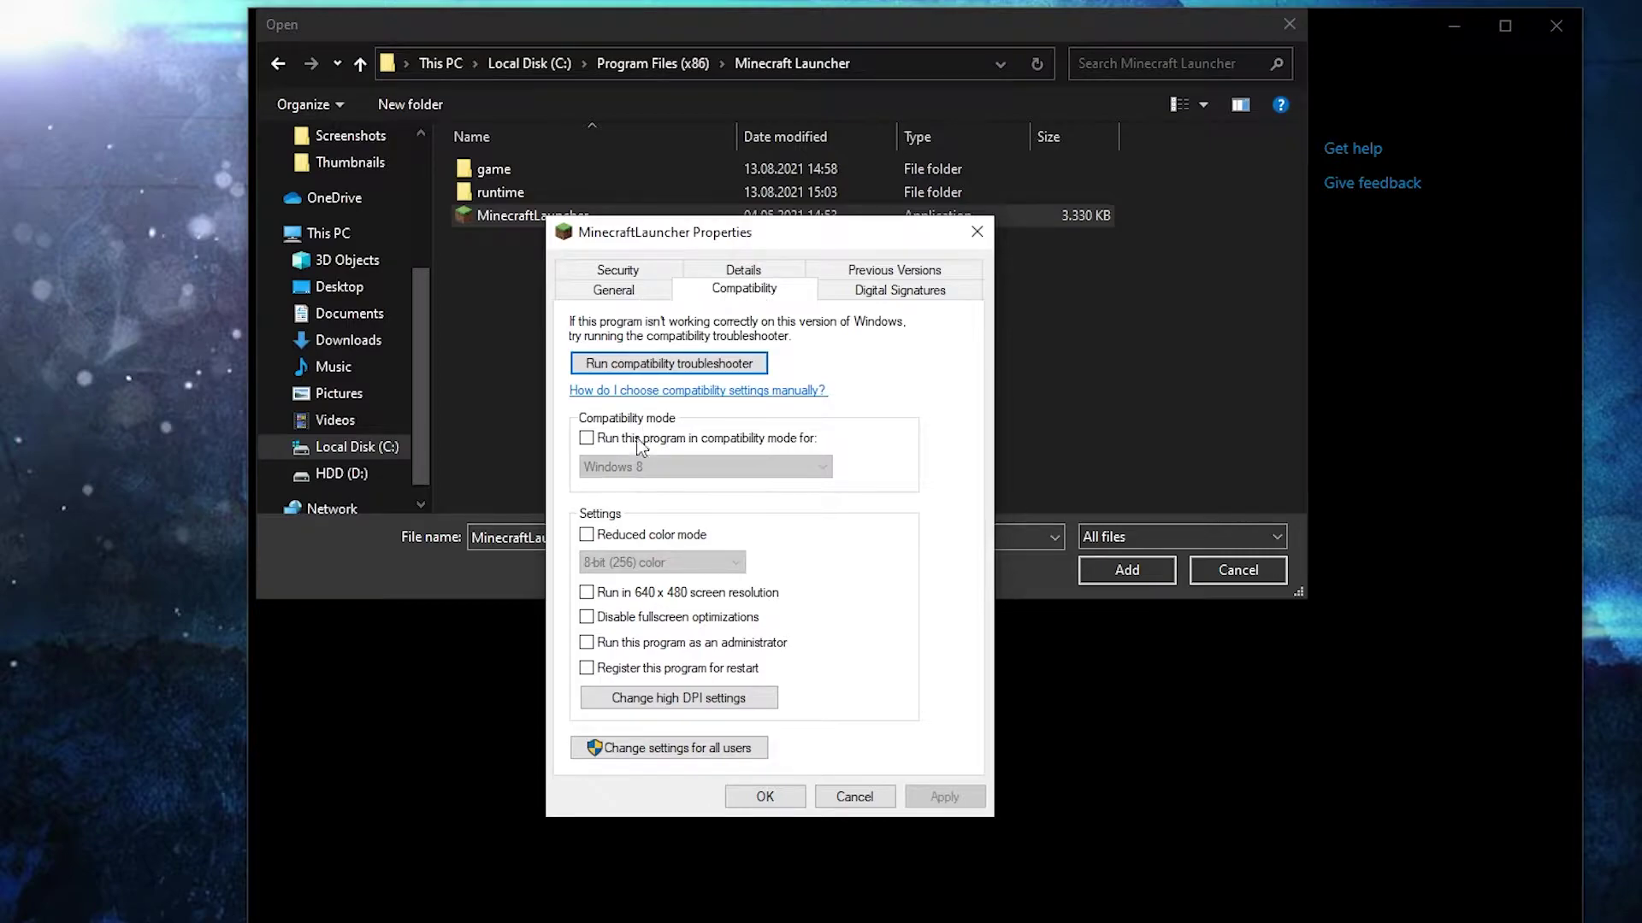
click(587, 618)
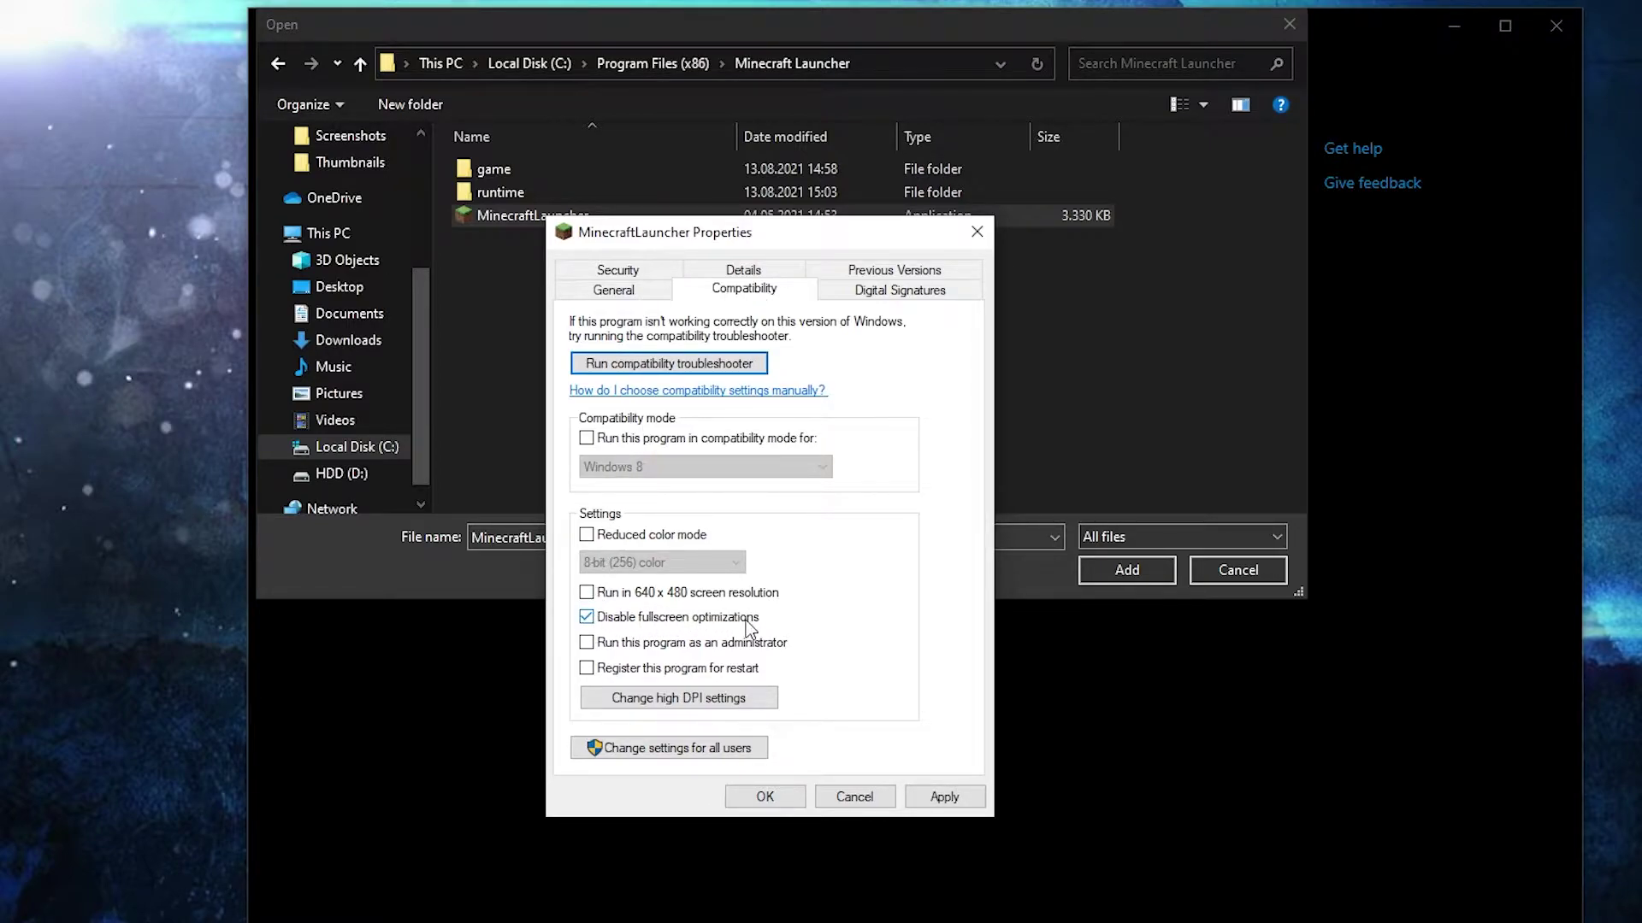
click(681, 699)
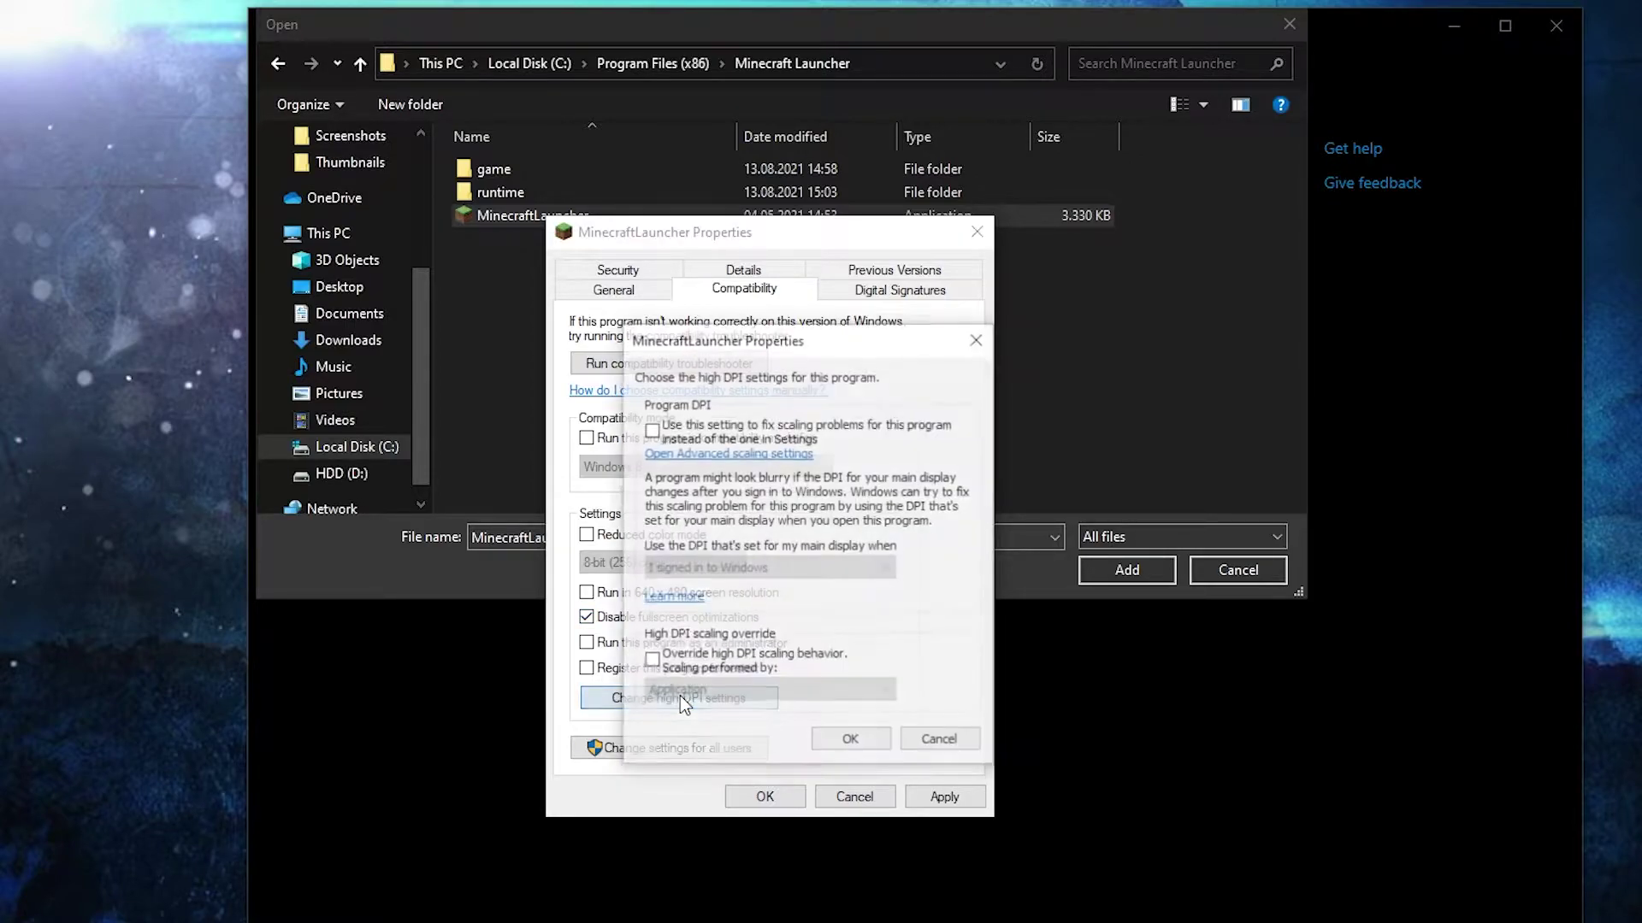
click(659, 666)
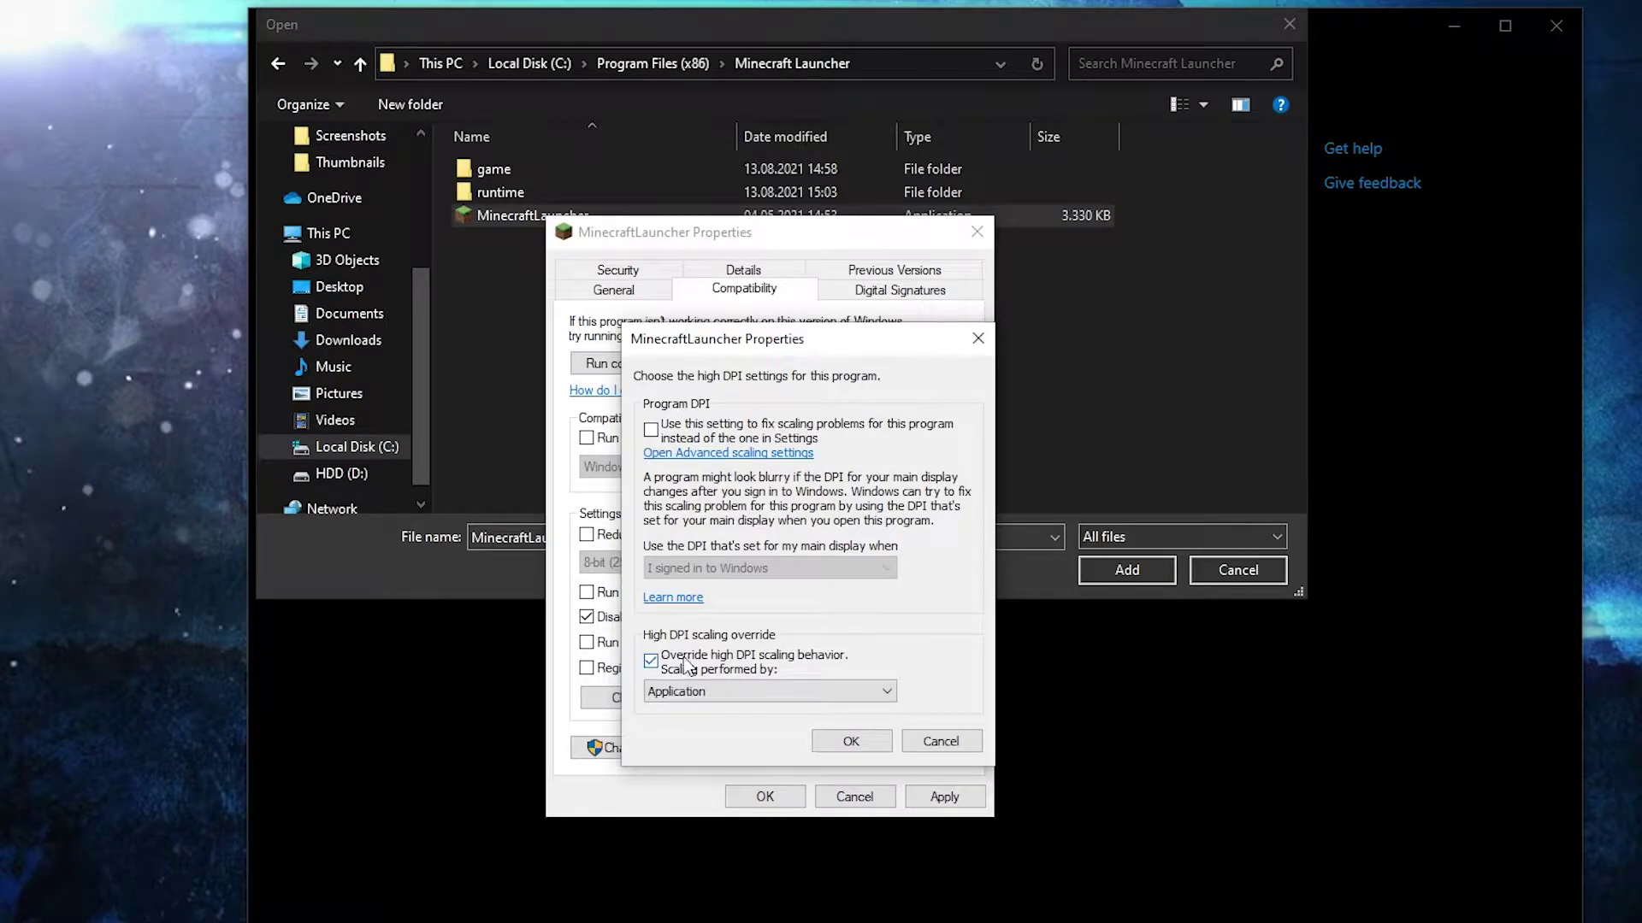
click(849, 741)
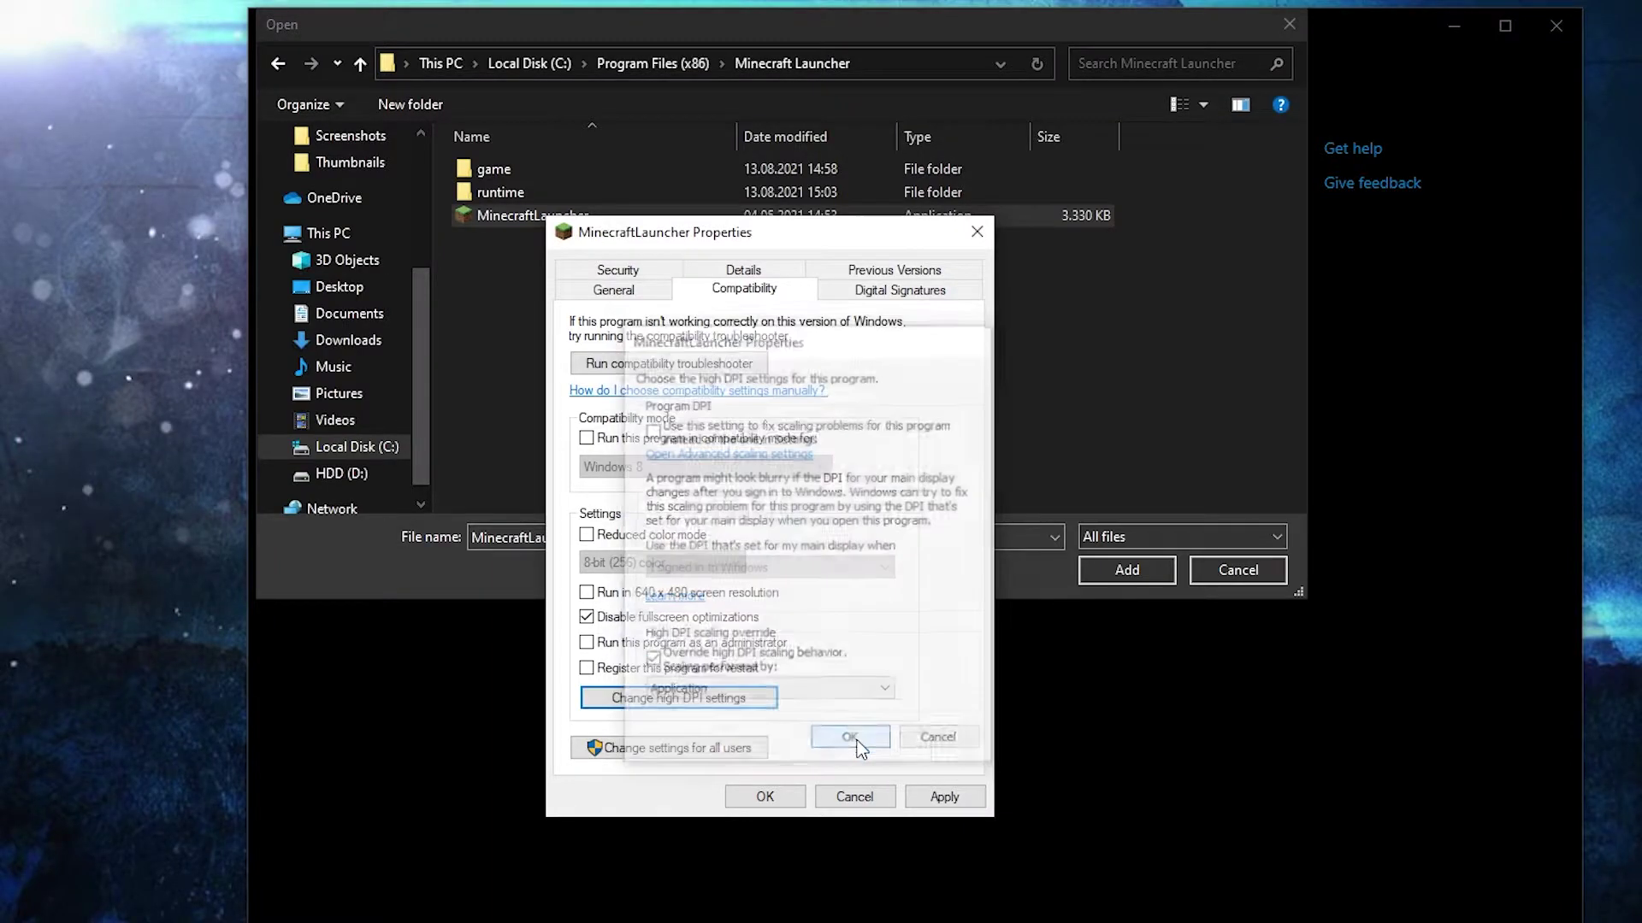
click(945, 797)
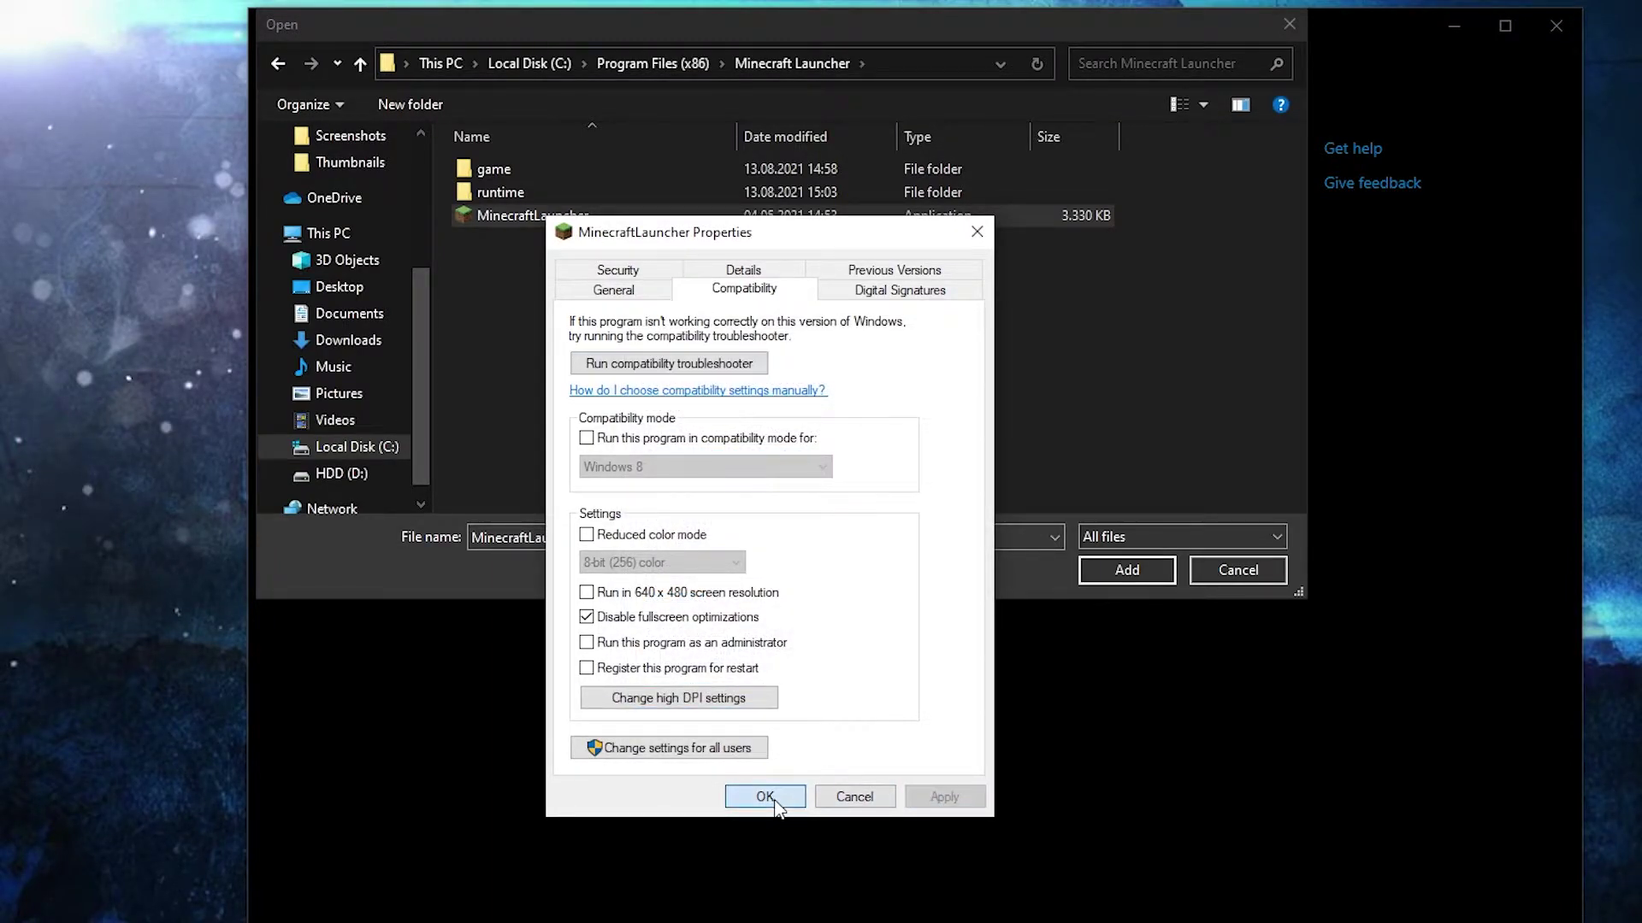
click(764, 797)
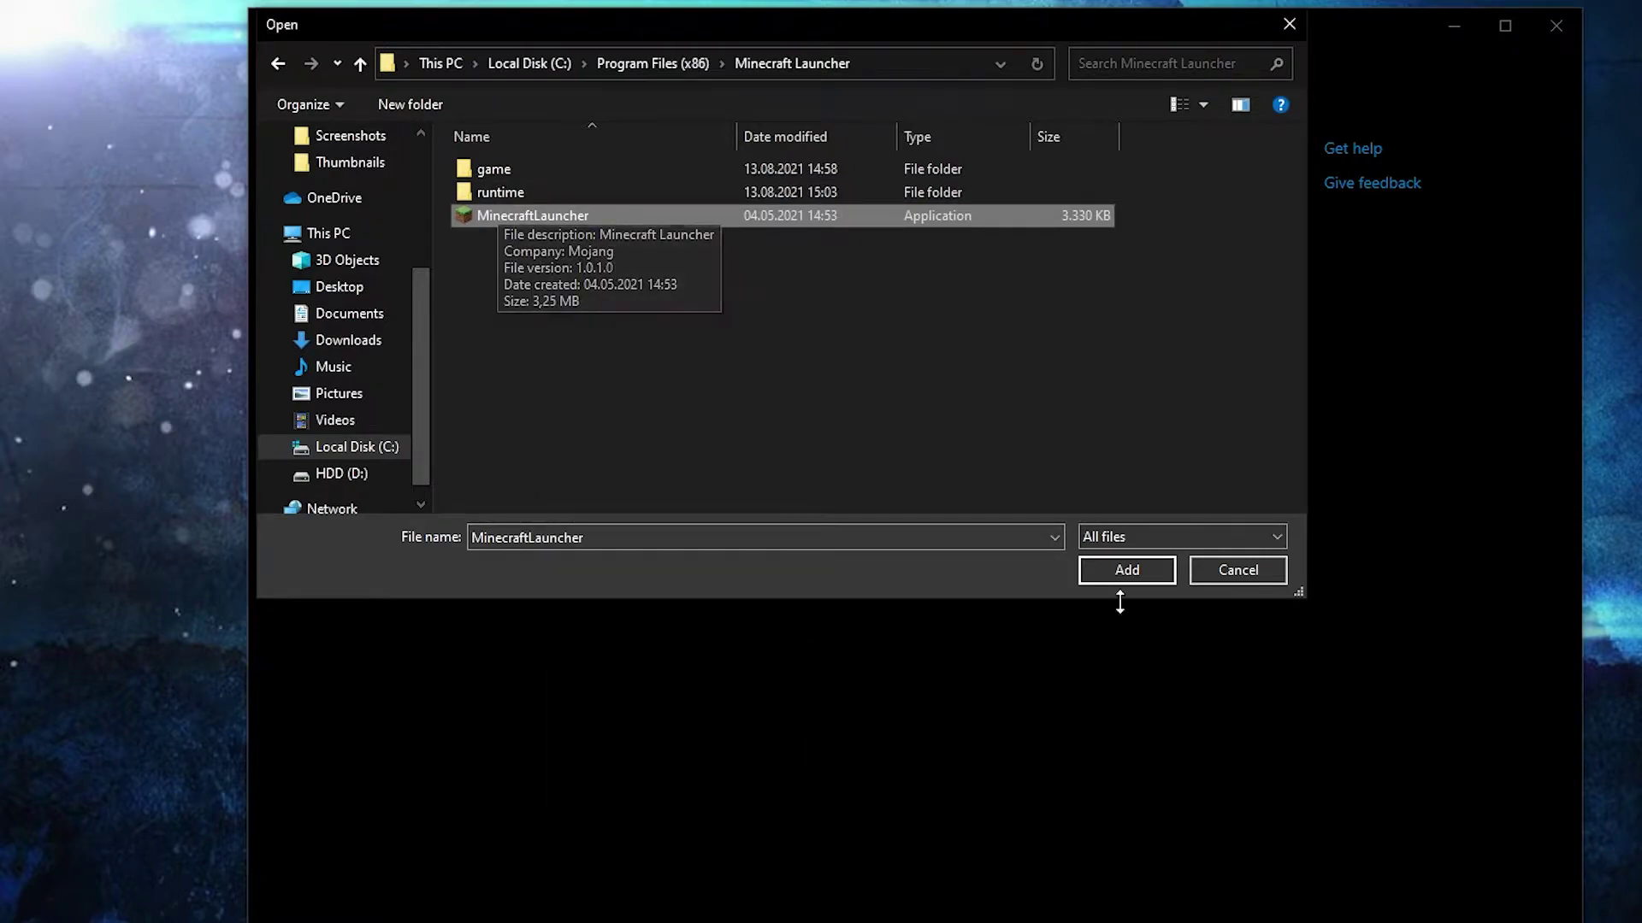
Step: Add Minecraft Launcher to the graphics preference list with the High performance option saved
click(1111, 569)
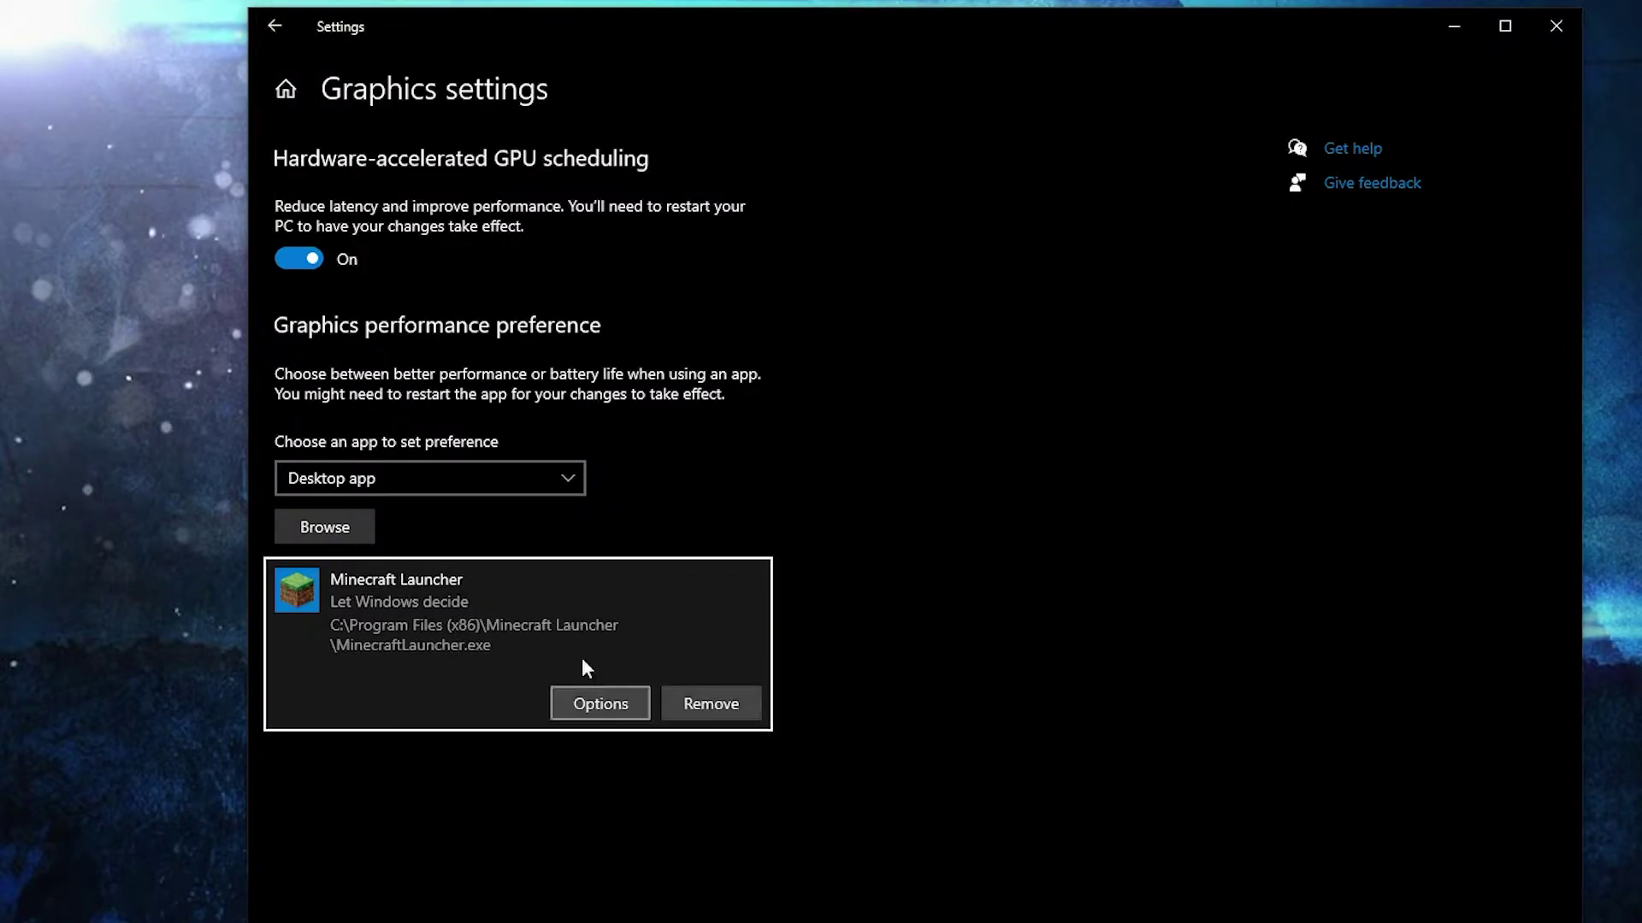
click(612, 706)
click(726, 577)
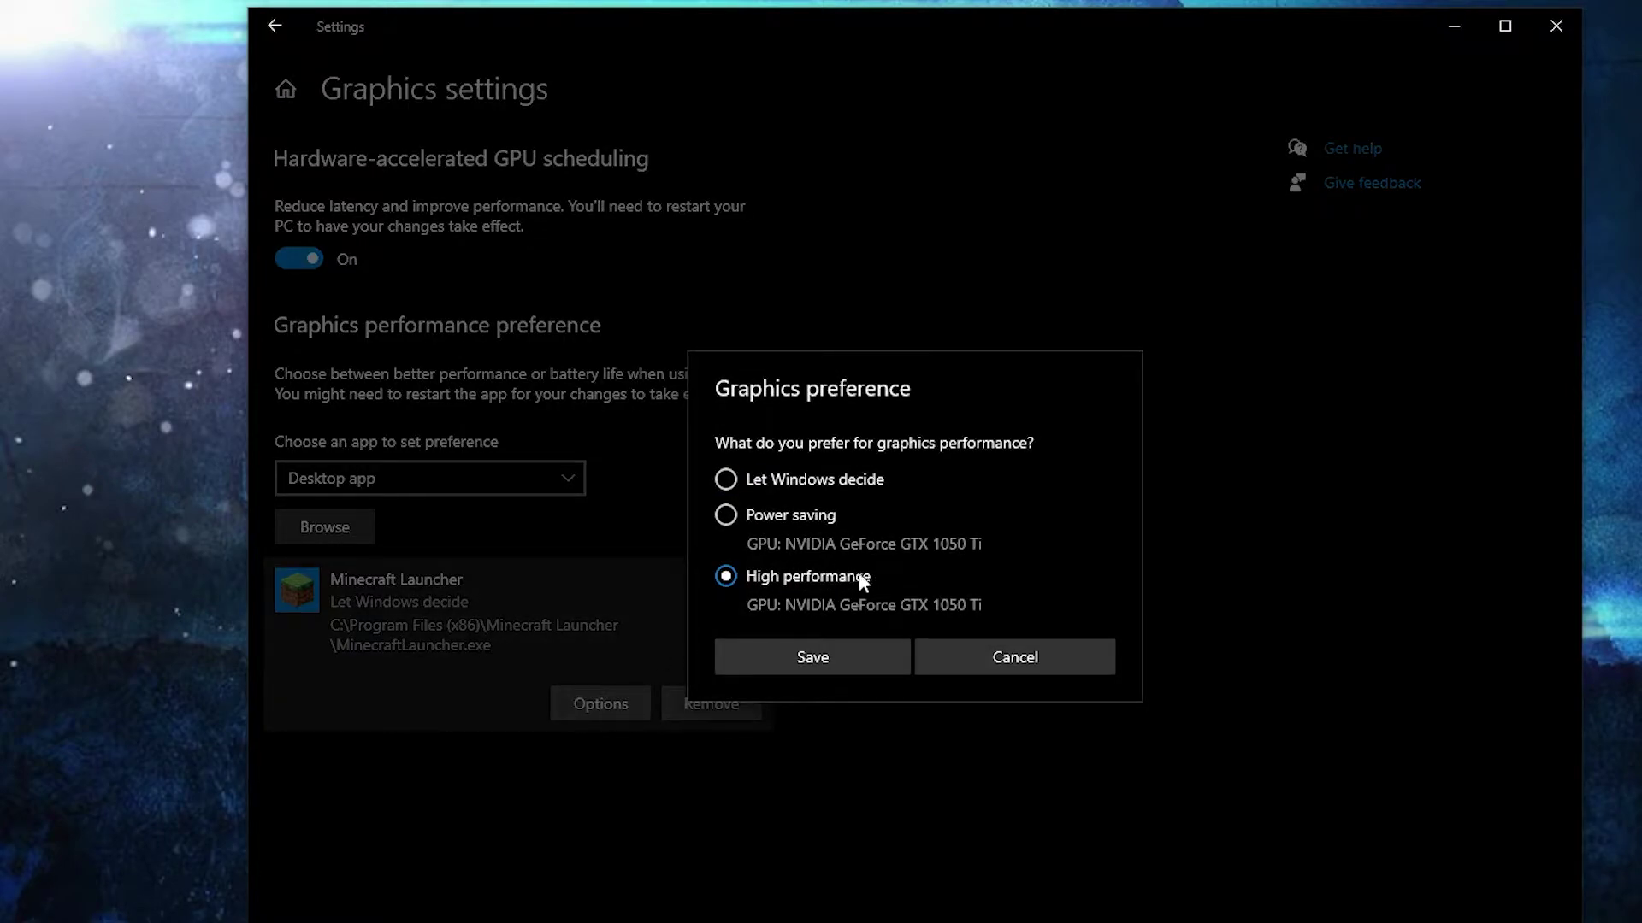
click(826, 655)
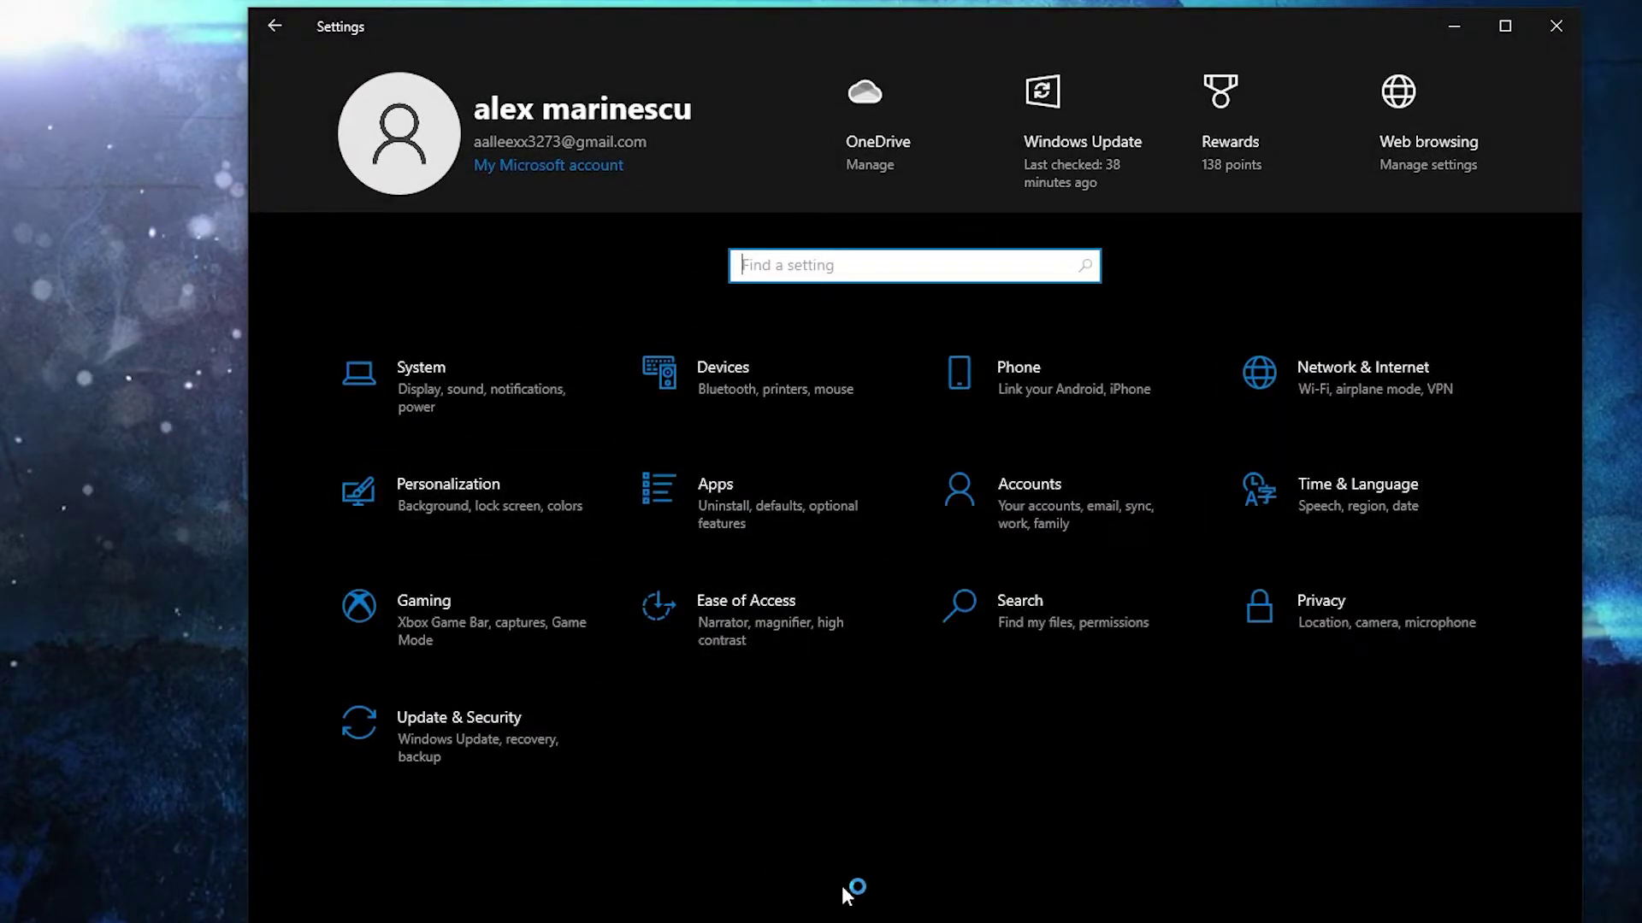
Step: In Windows Gaming settings, confirm Xbox Game Bar is off and Game Mode is on
click(448, 619)
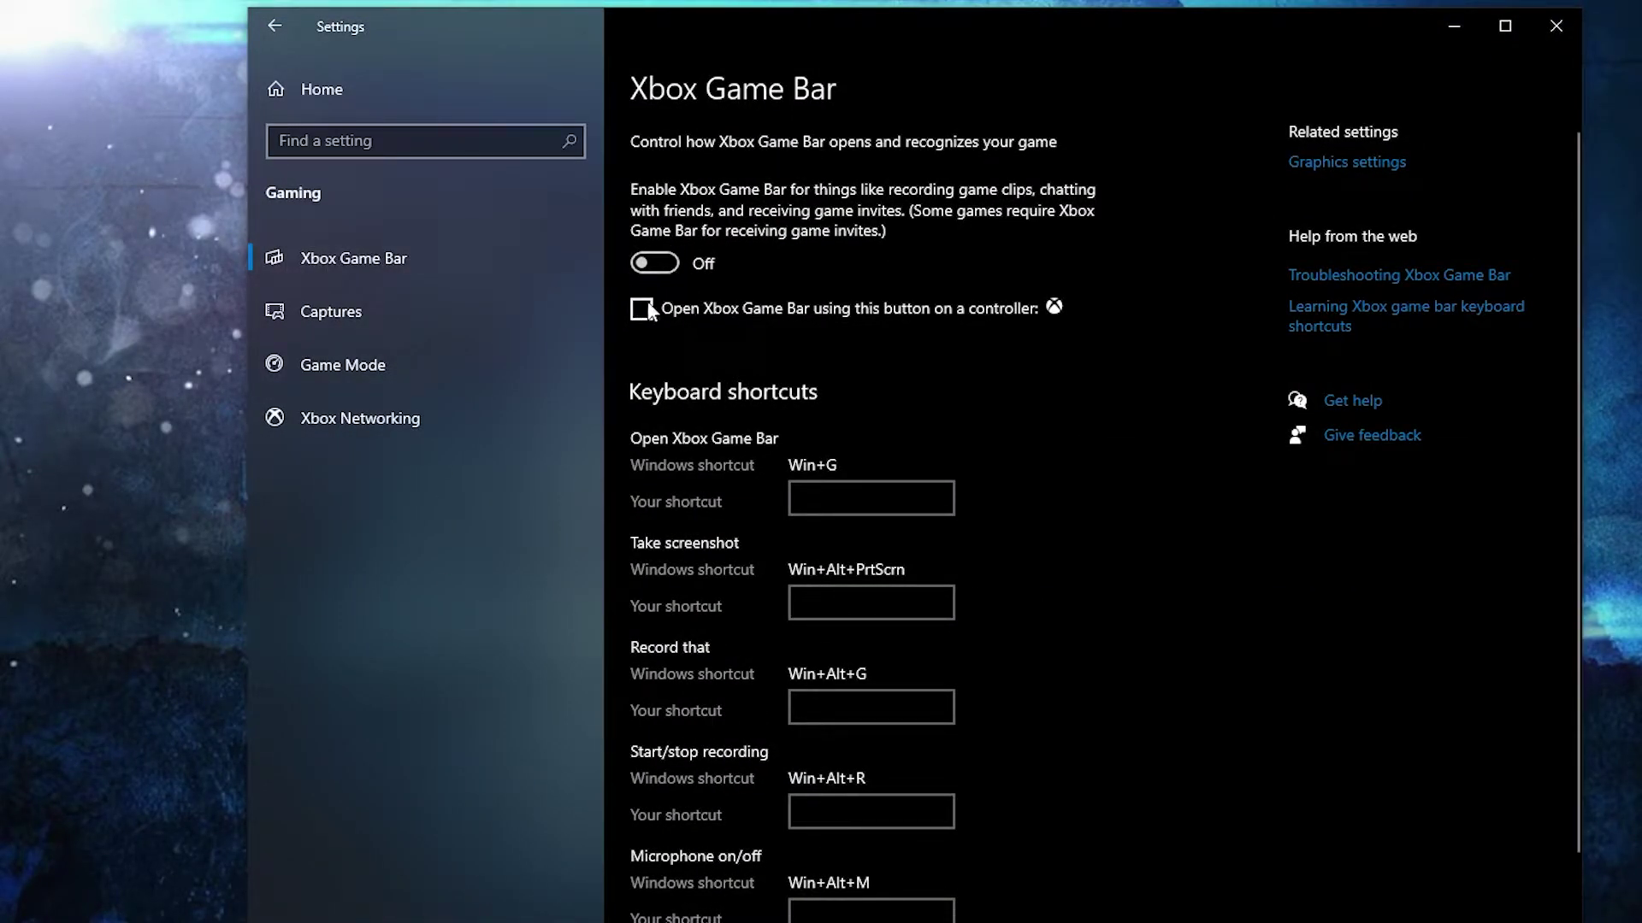
click(354, 365)
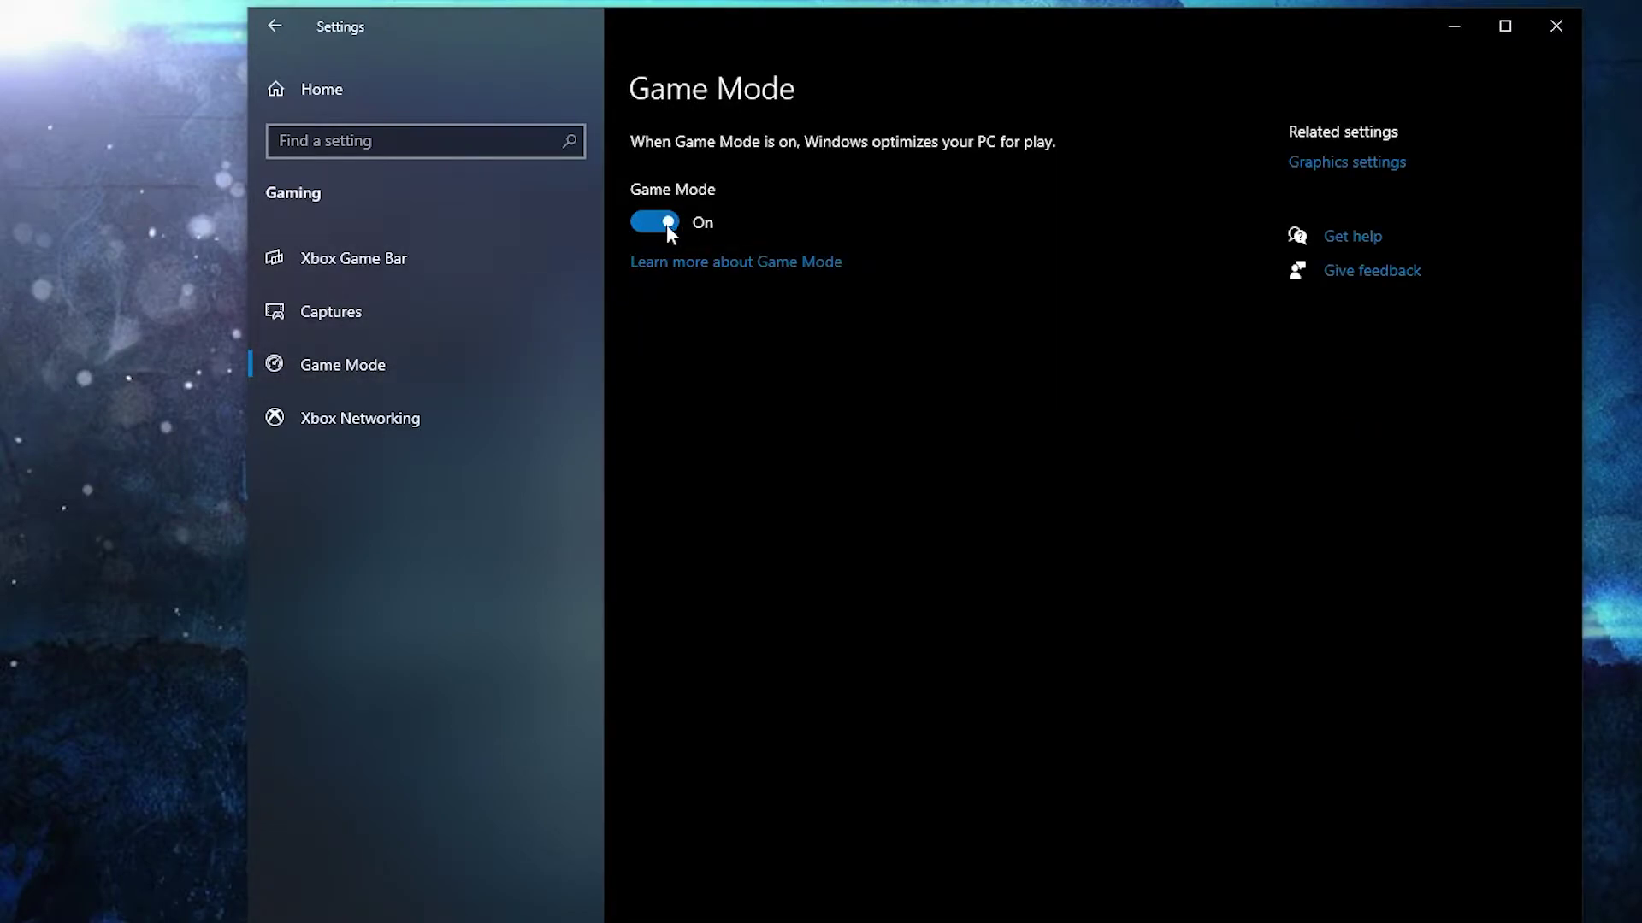
click(1321, 164)
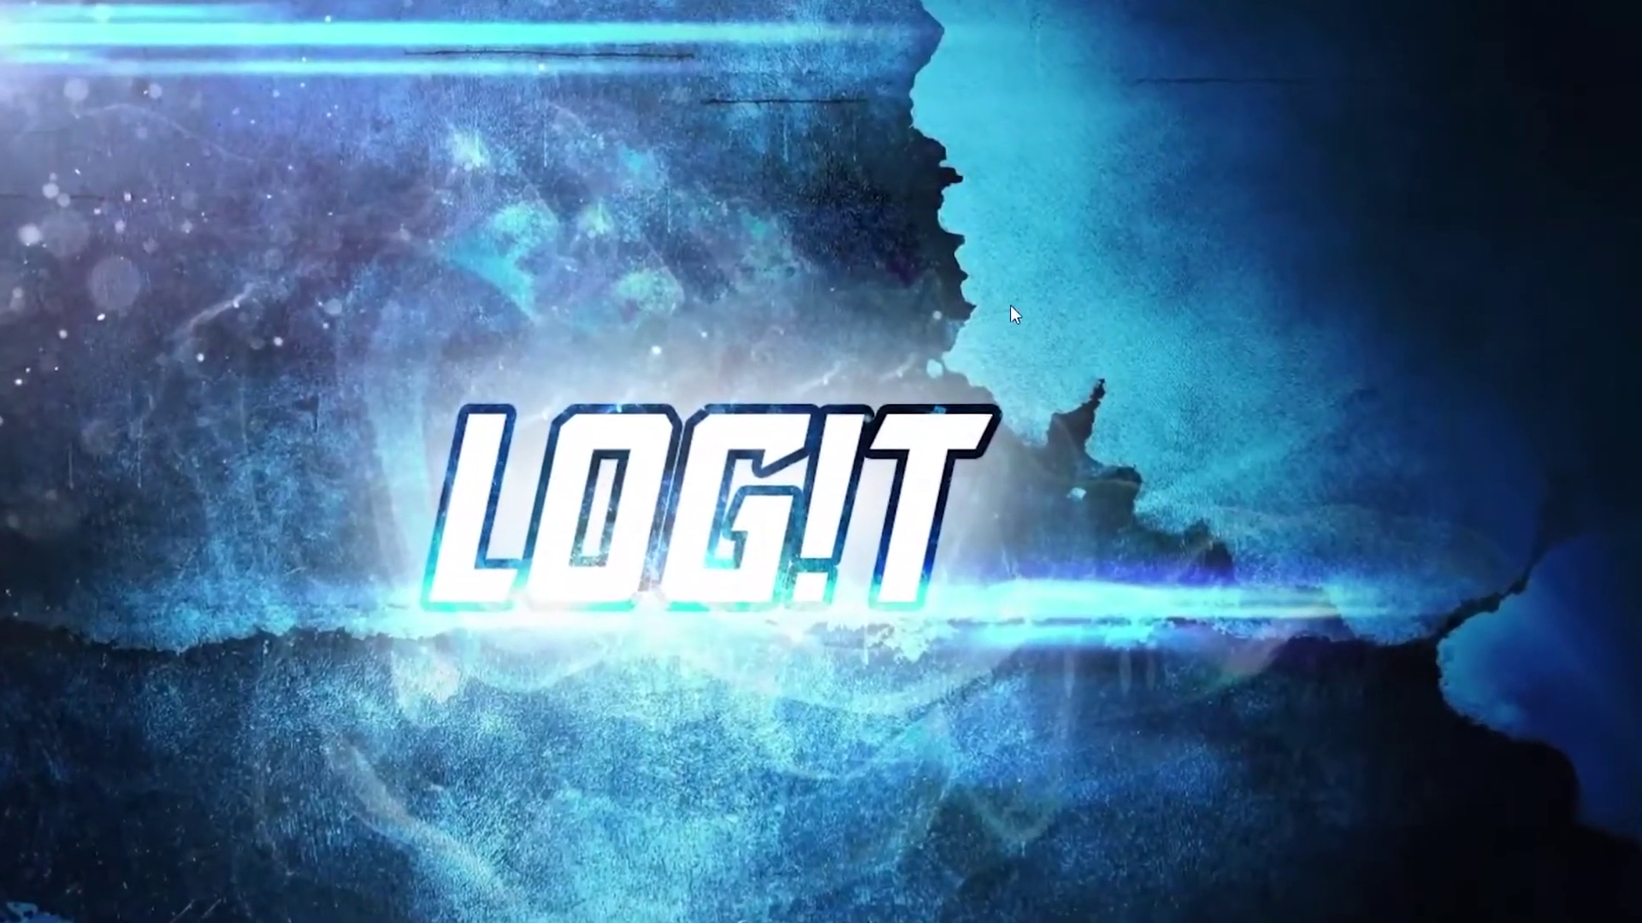
Step: From the desktop menu, open NVIDIA Control Panel and apply 'Use the advanced 3D image settings'
right_click(988, 294)
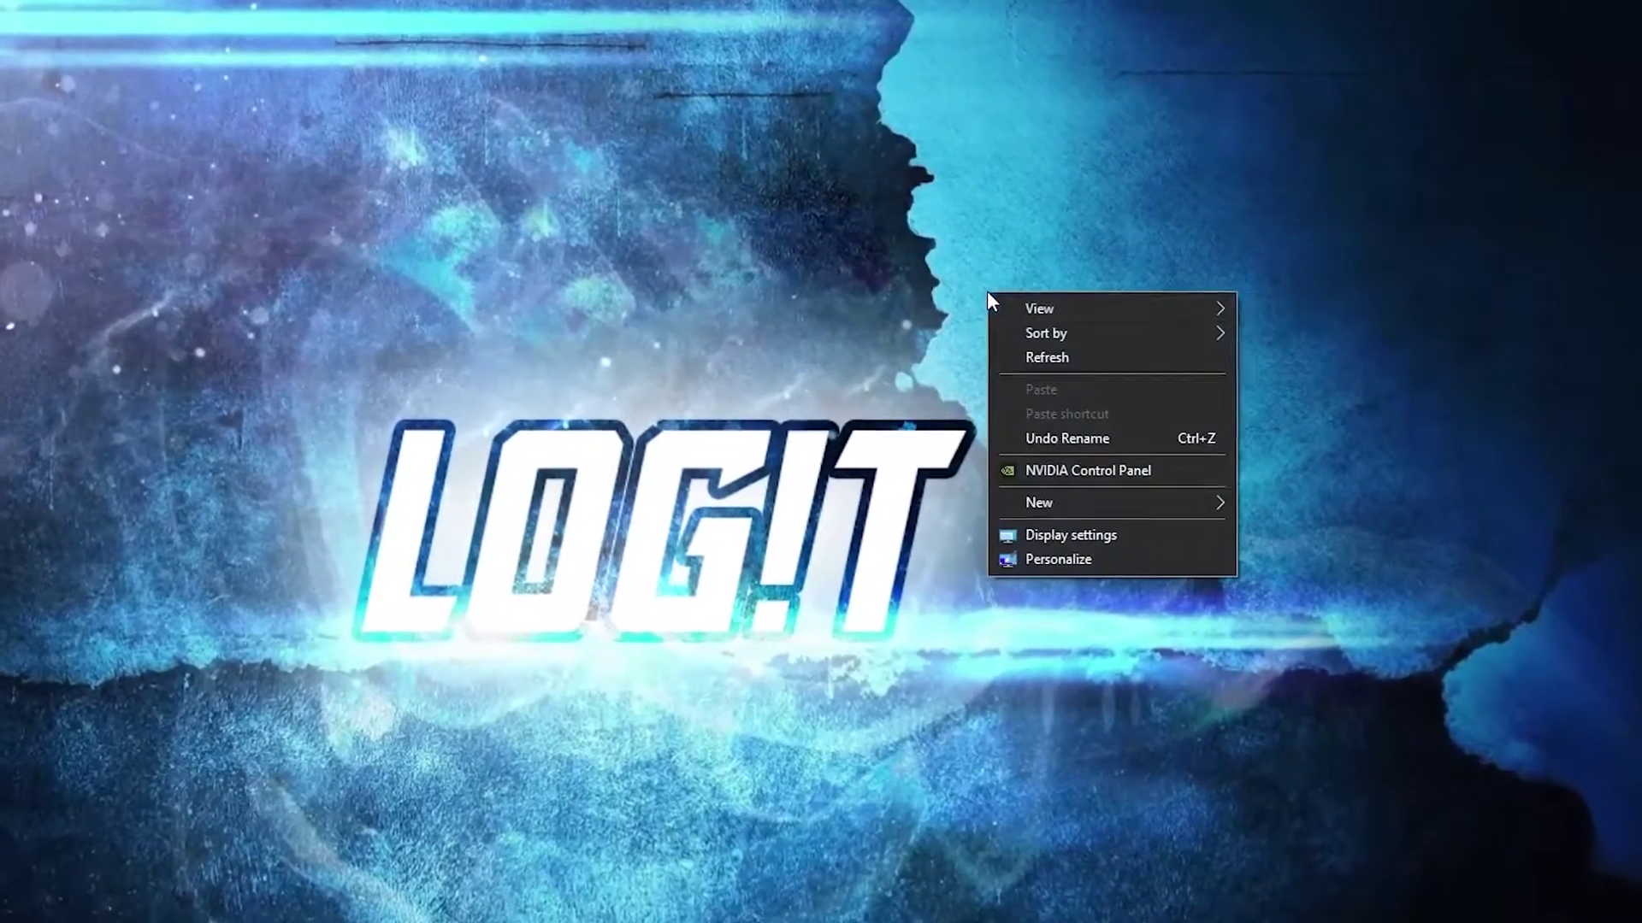
click(1089, 474)
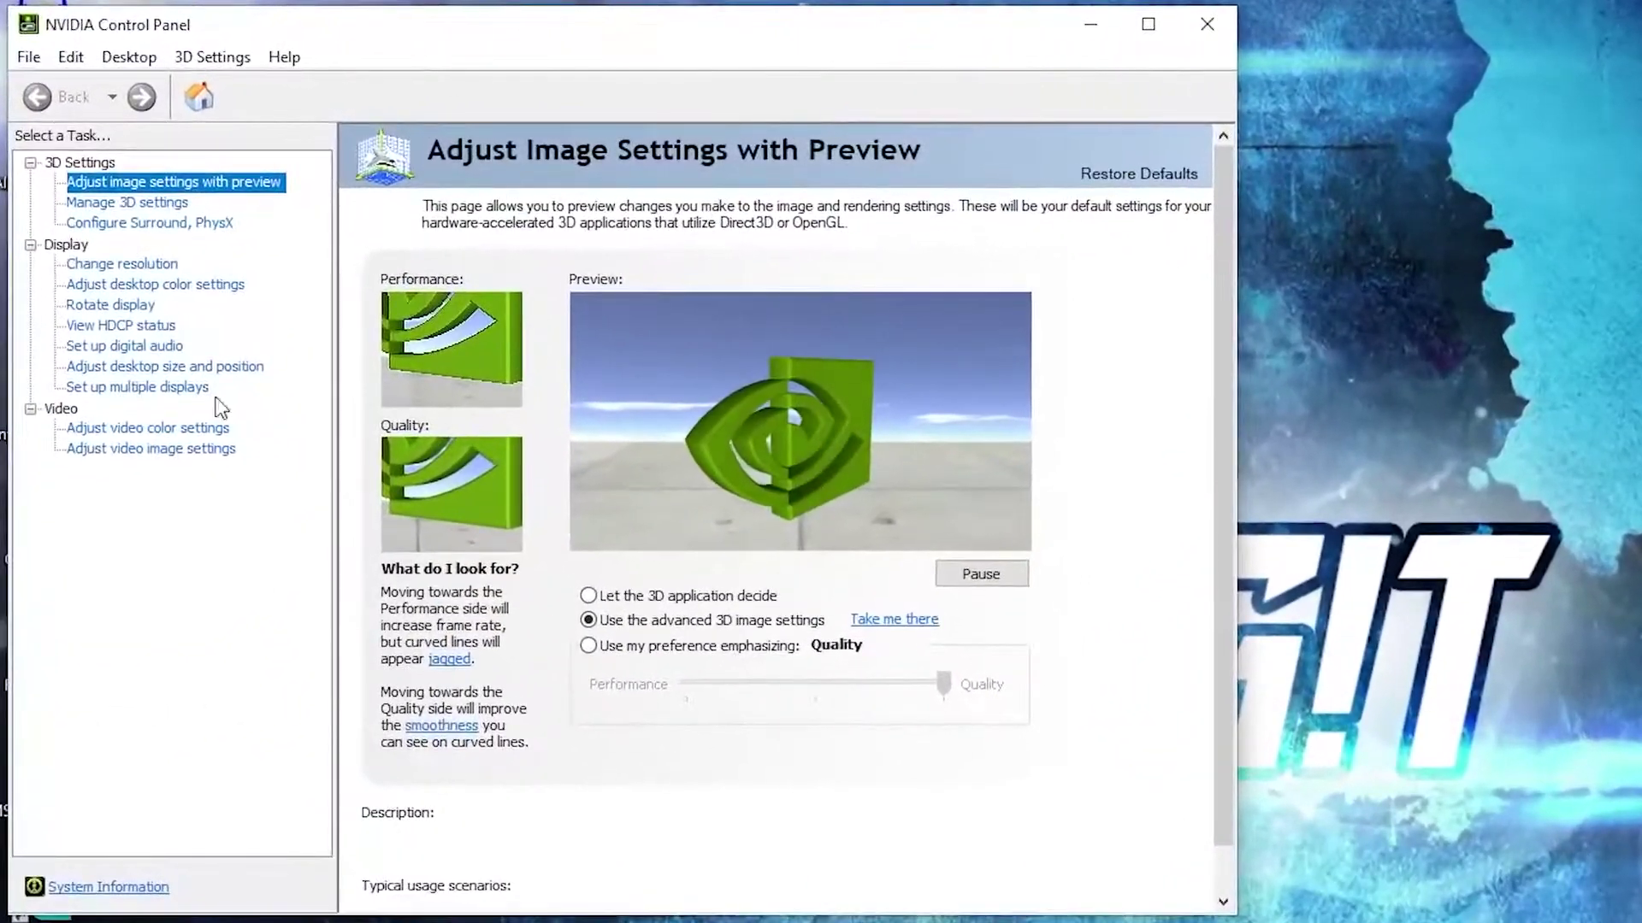
click(588, 620)
click(198, 182)
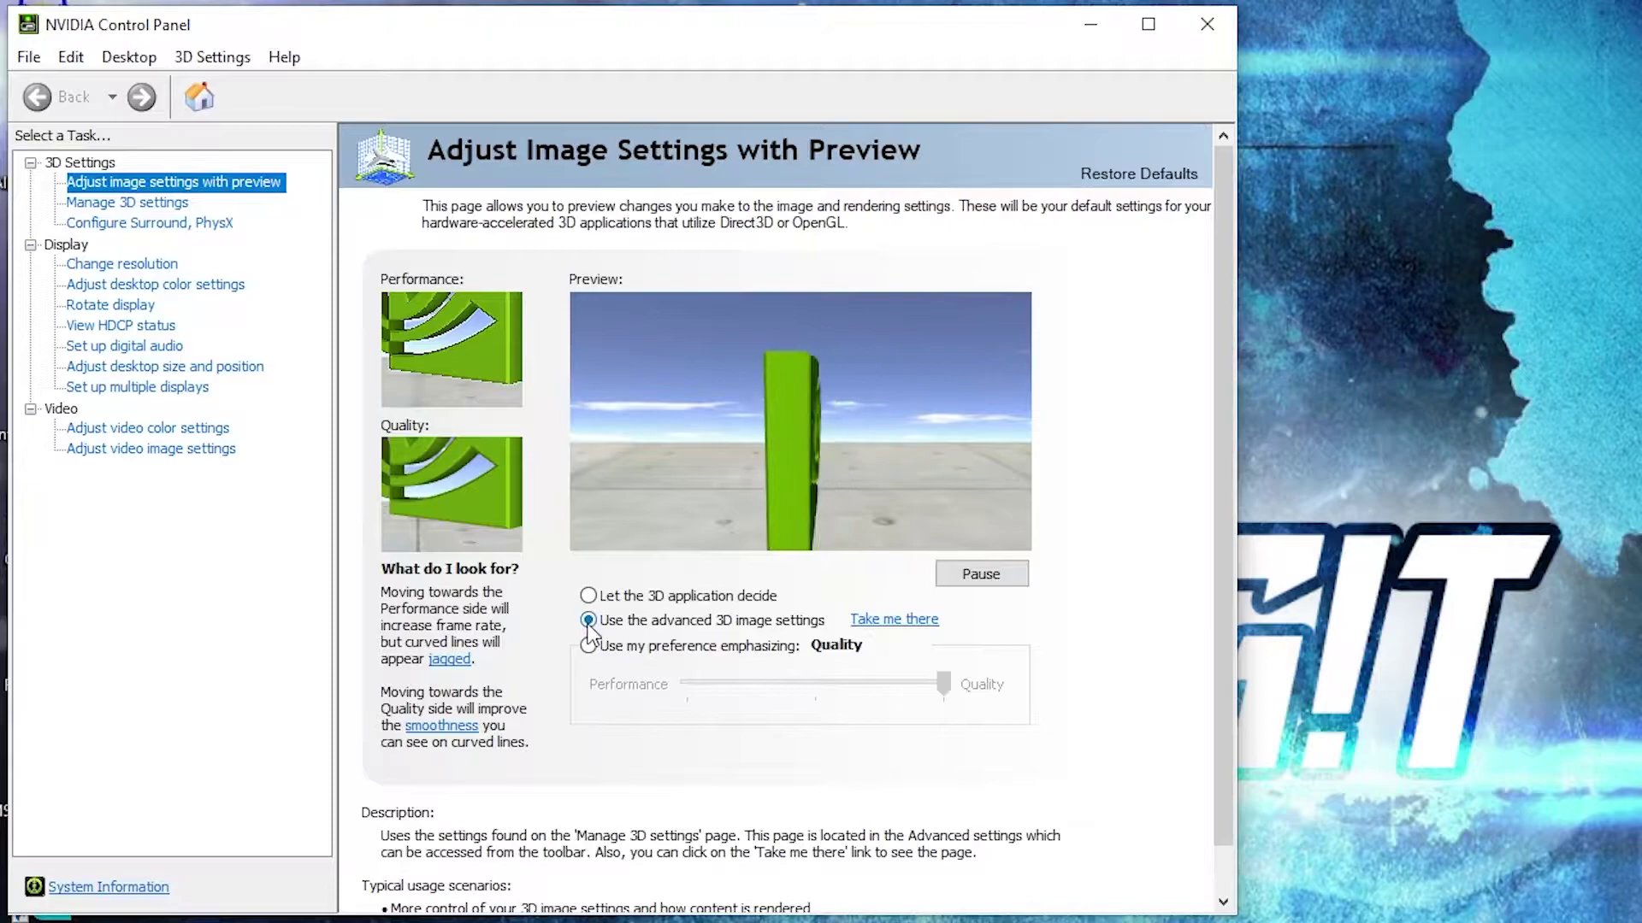
click(641, 625)
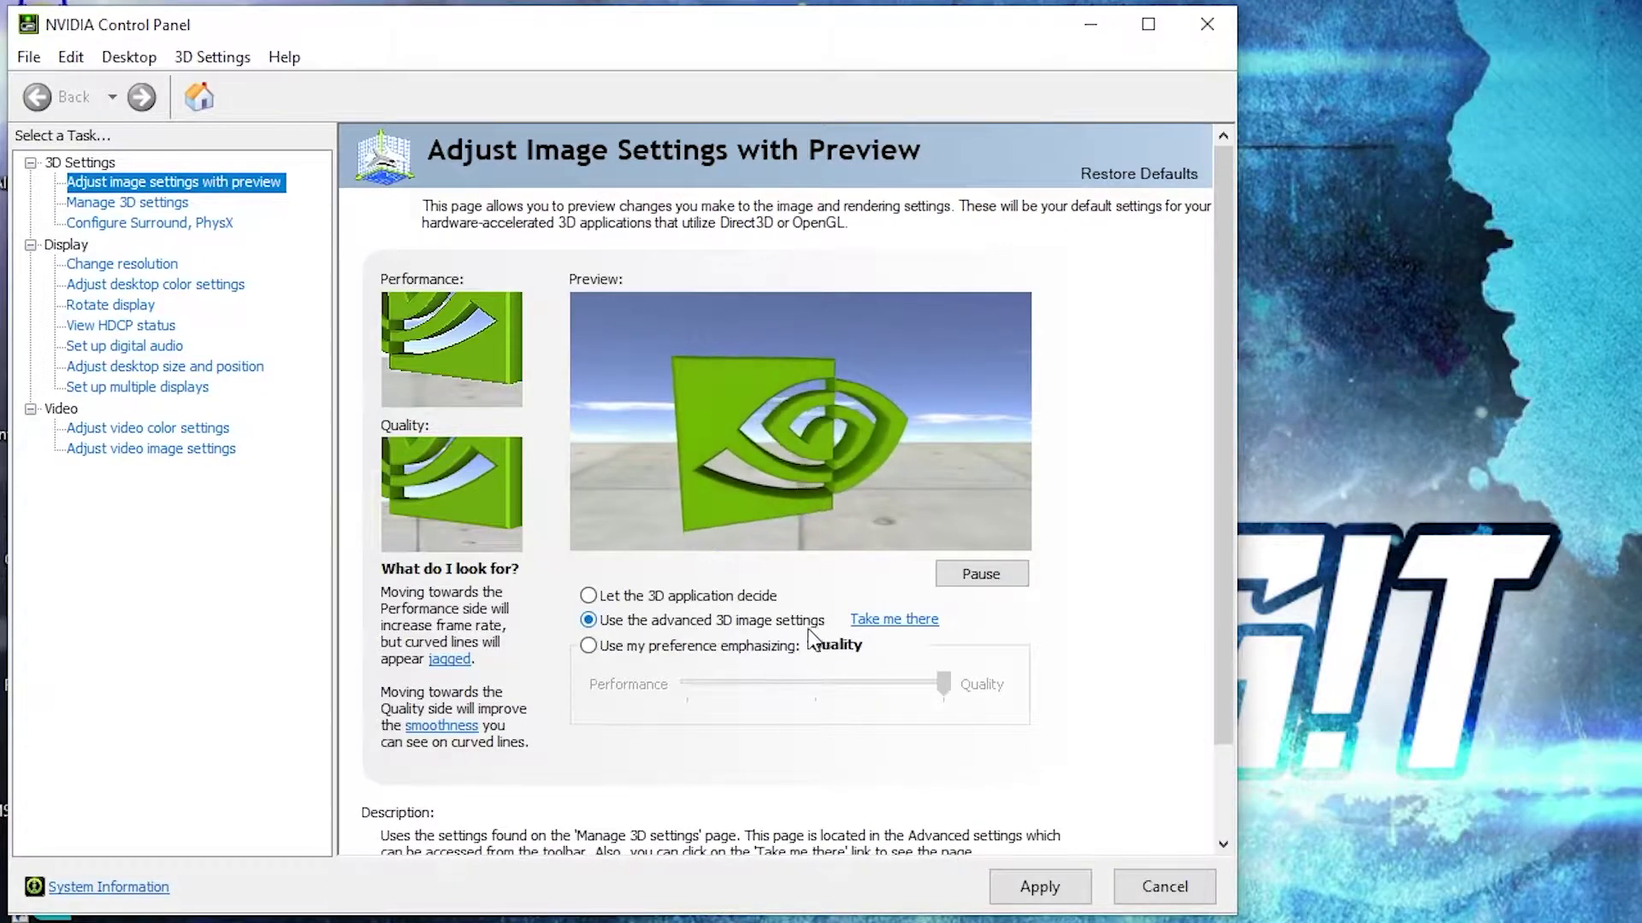
click(1040, 887)
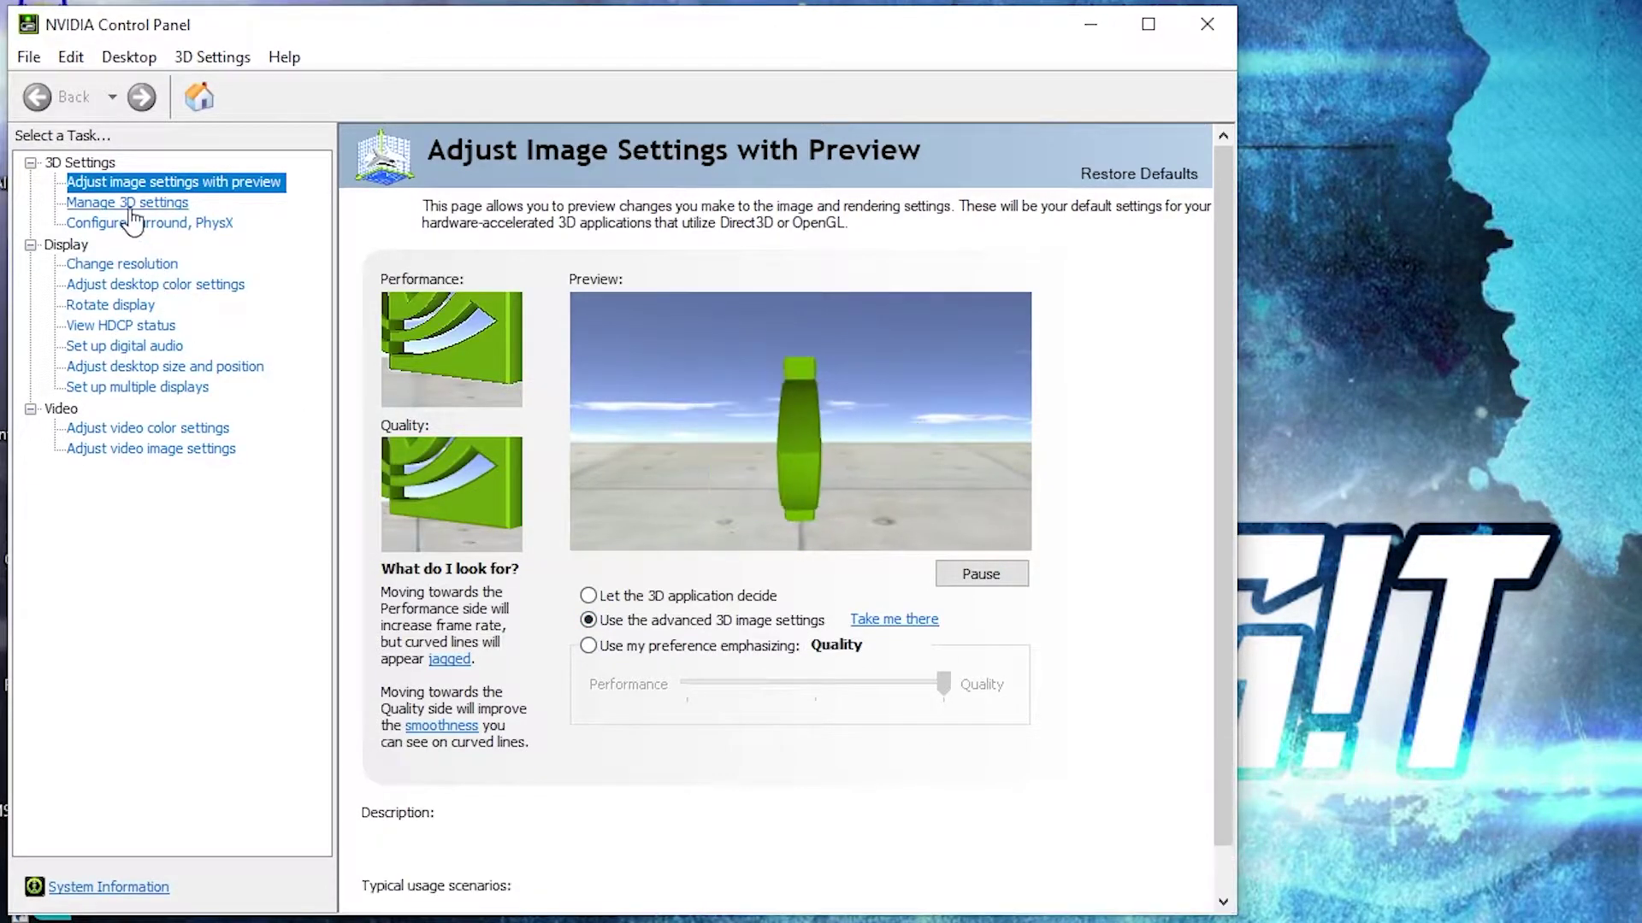
click(85, 205)
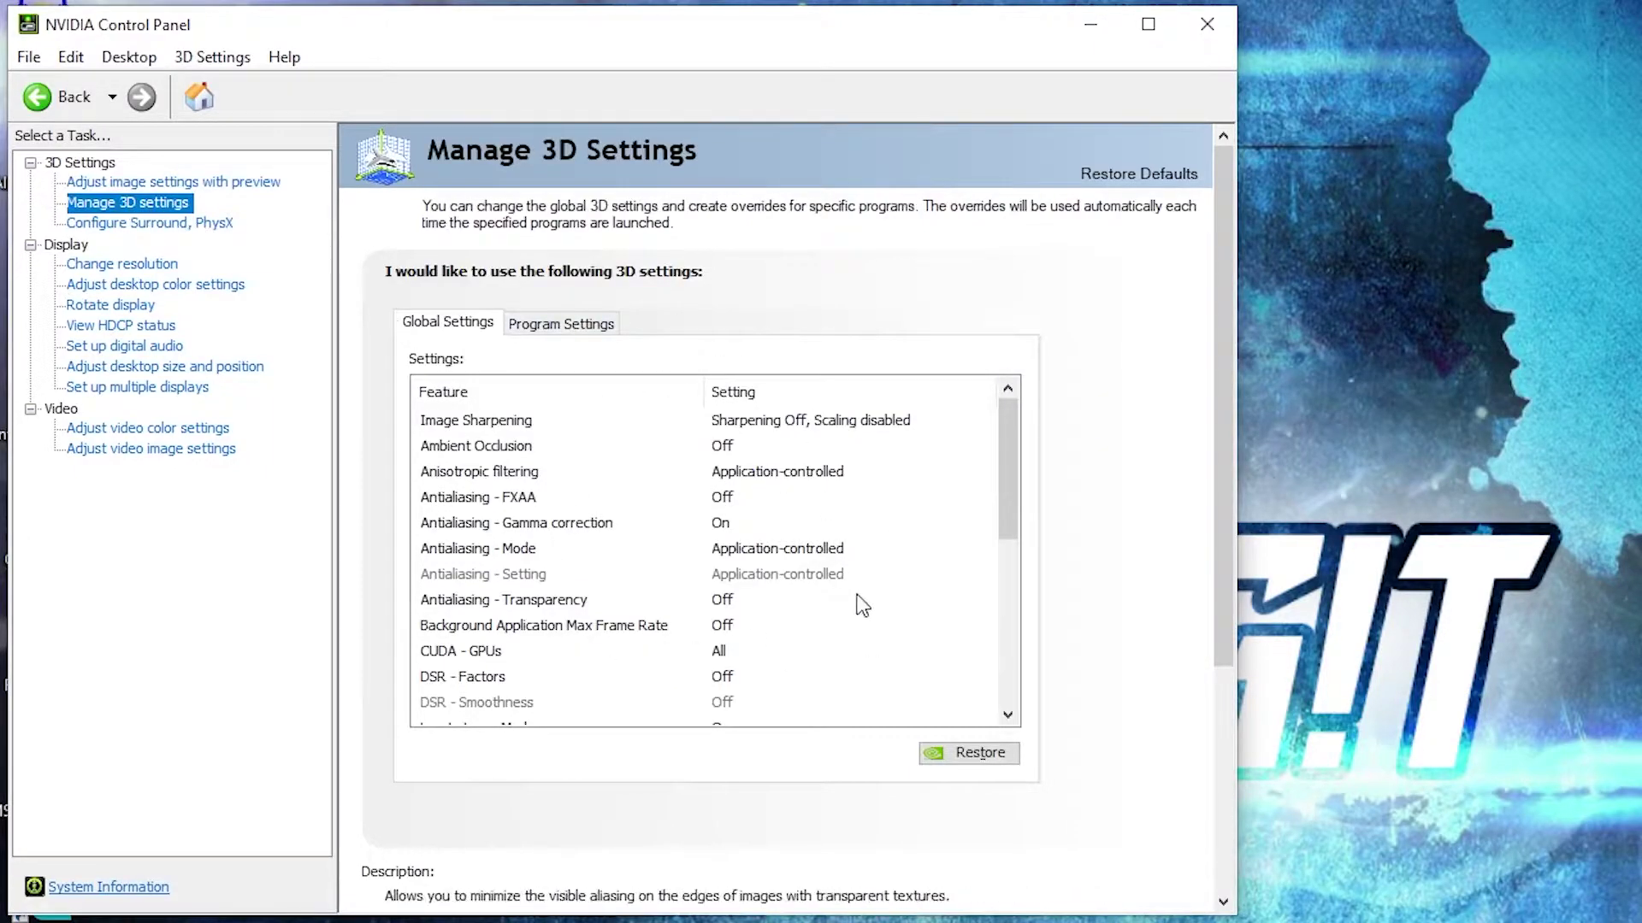
Step: Set global 3D: GTX 1050 Ti for OpenGL, maximum performance, high-performance texture filtering, threaded optimization on, V-sync off
scroll(861, 604, down, 3)
click(450, 574)
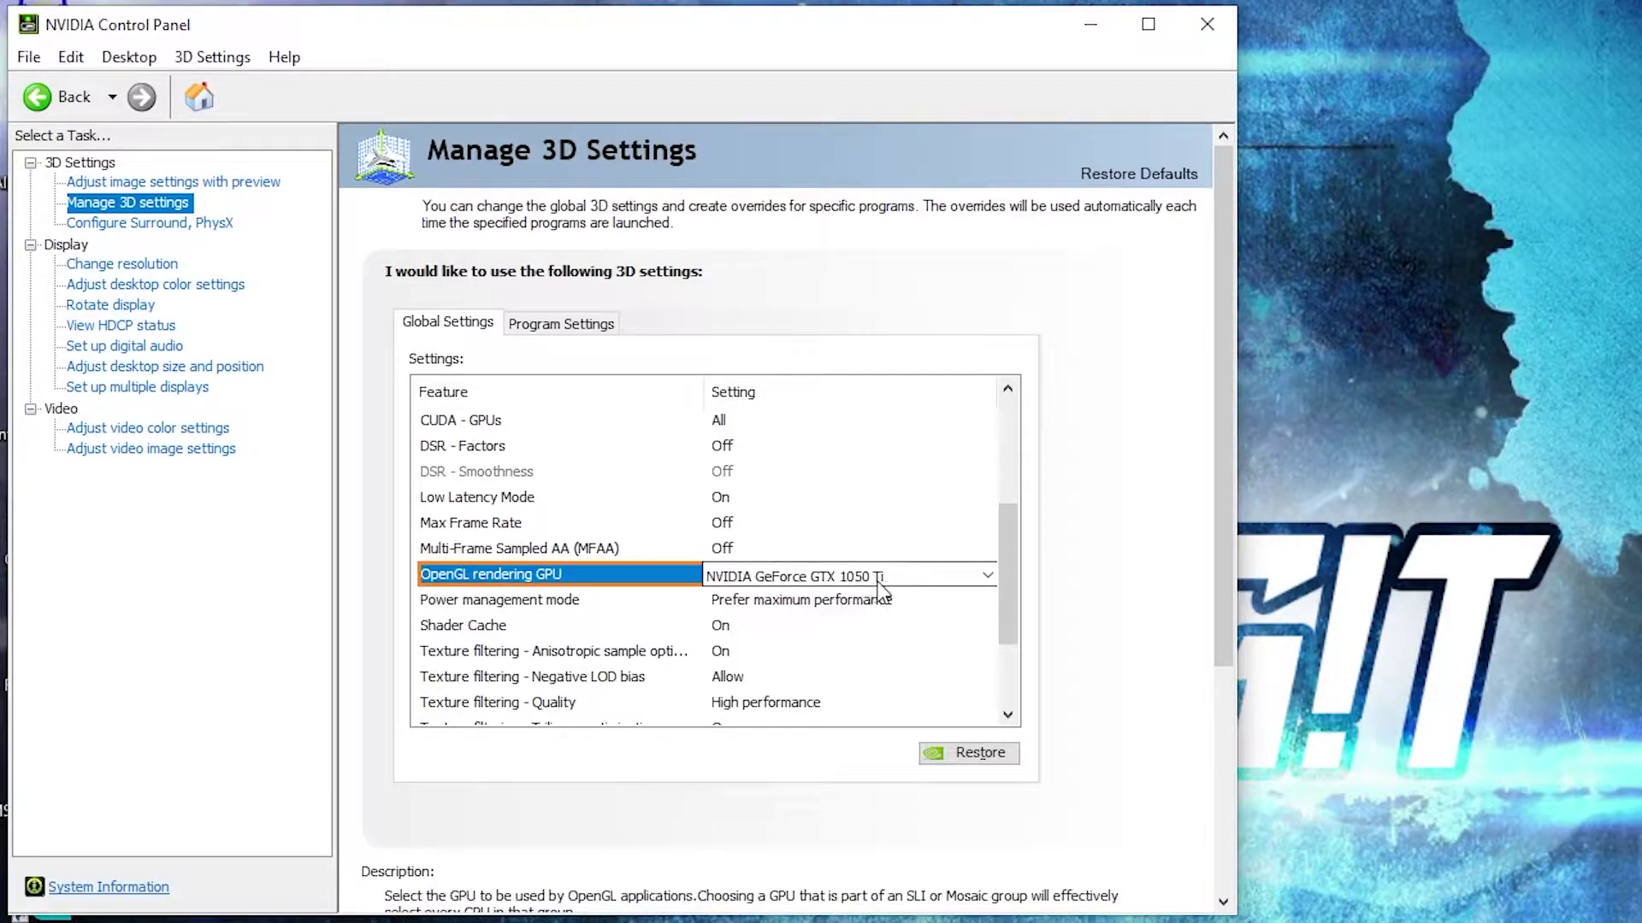
click(429, 603)
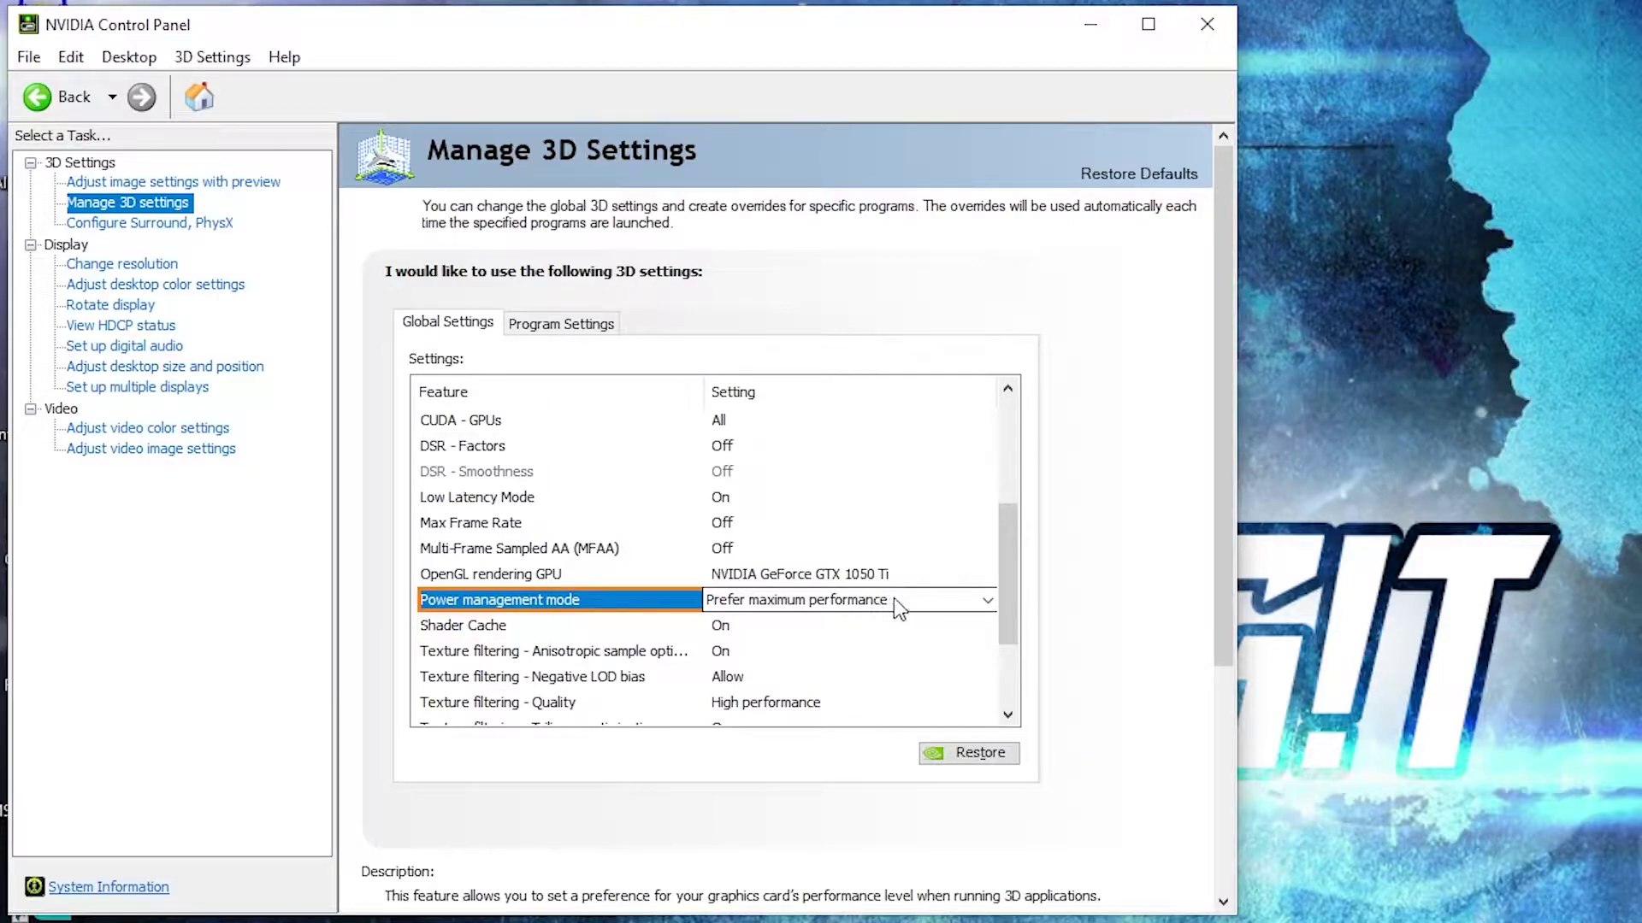
scroll(650, 590, down, 2)
click(422, 575)
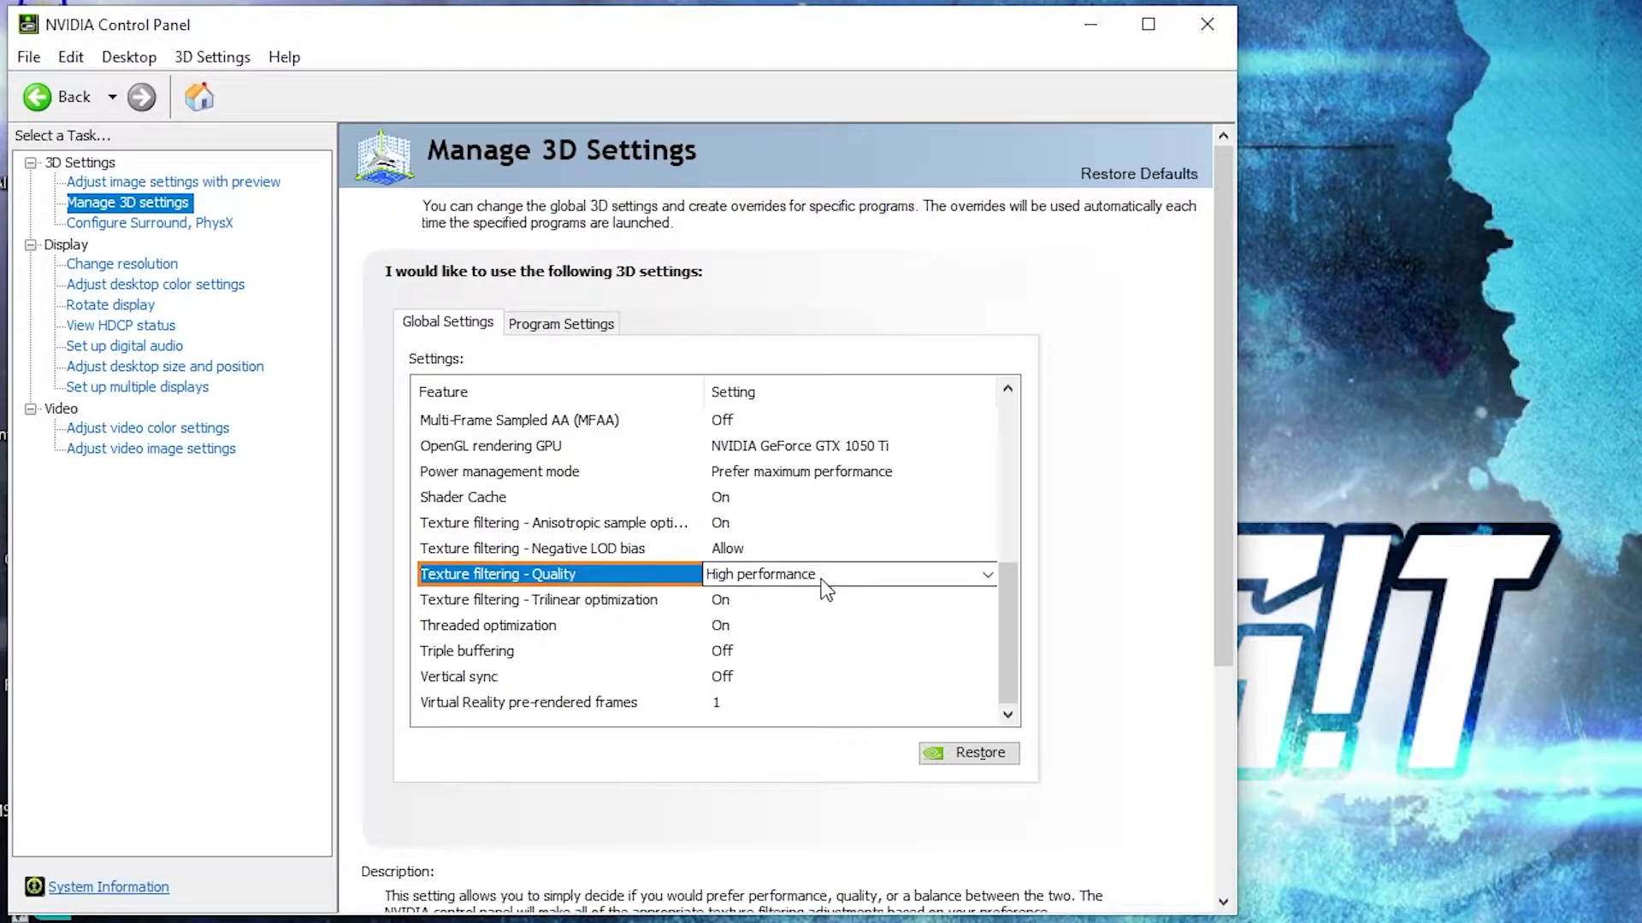
click(445, 627)
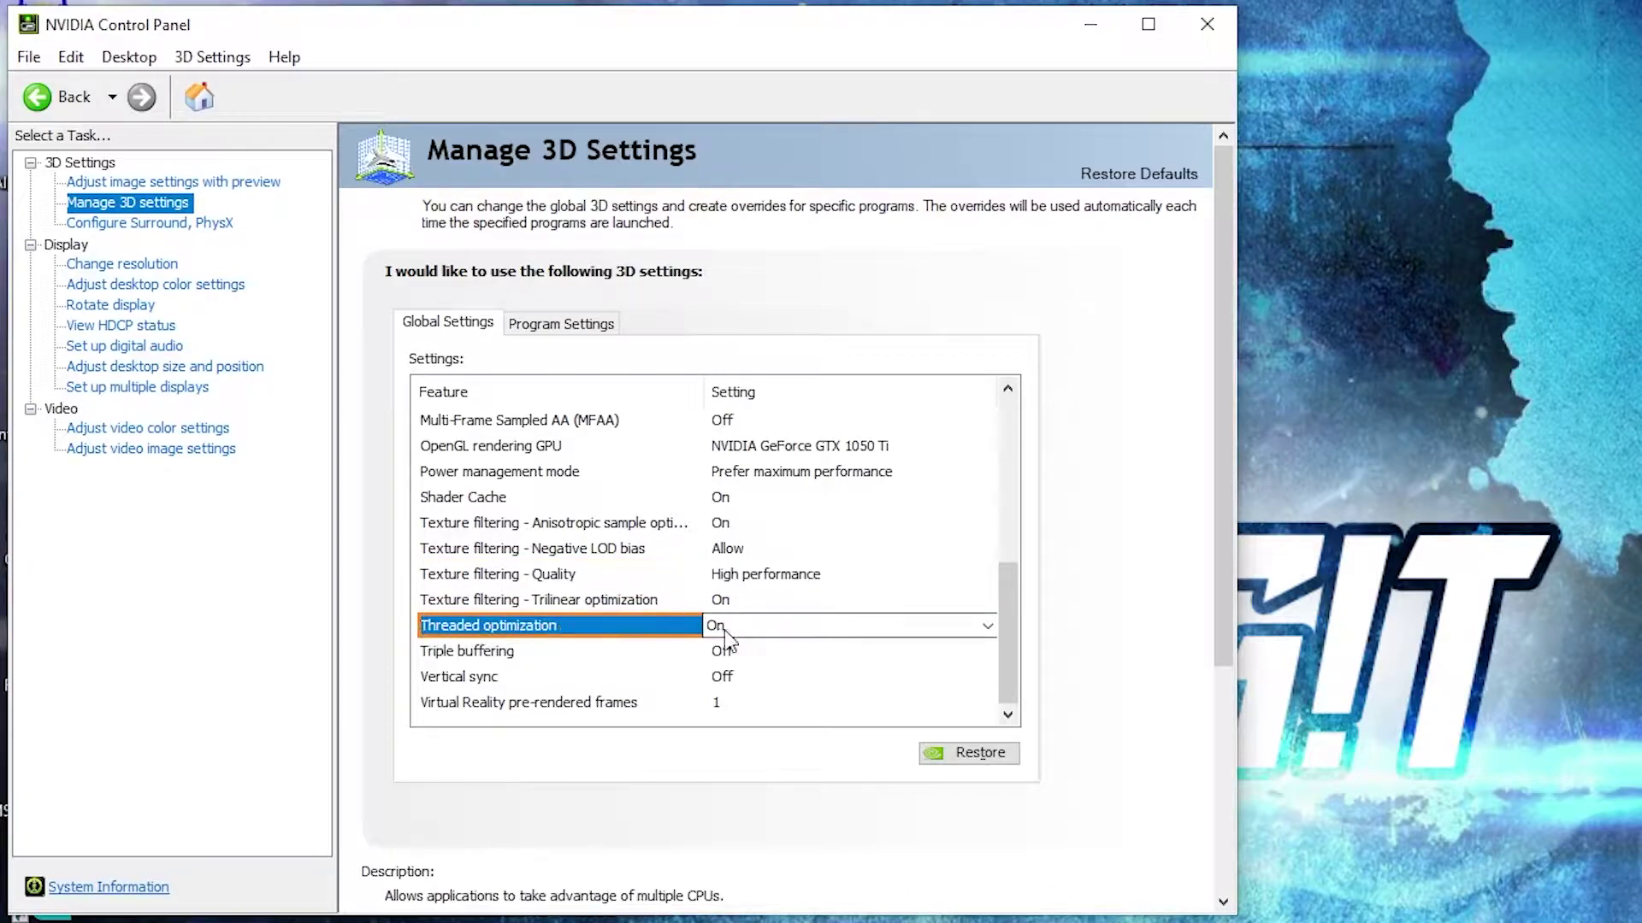
click(458, 679)
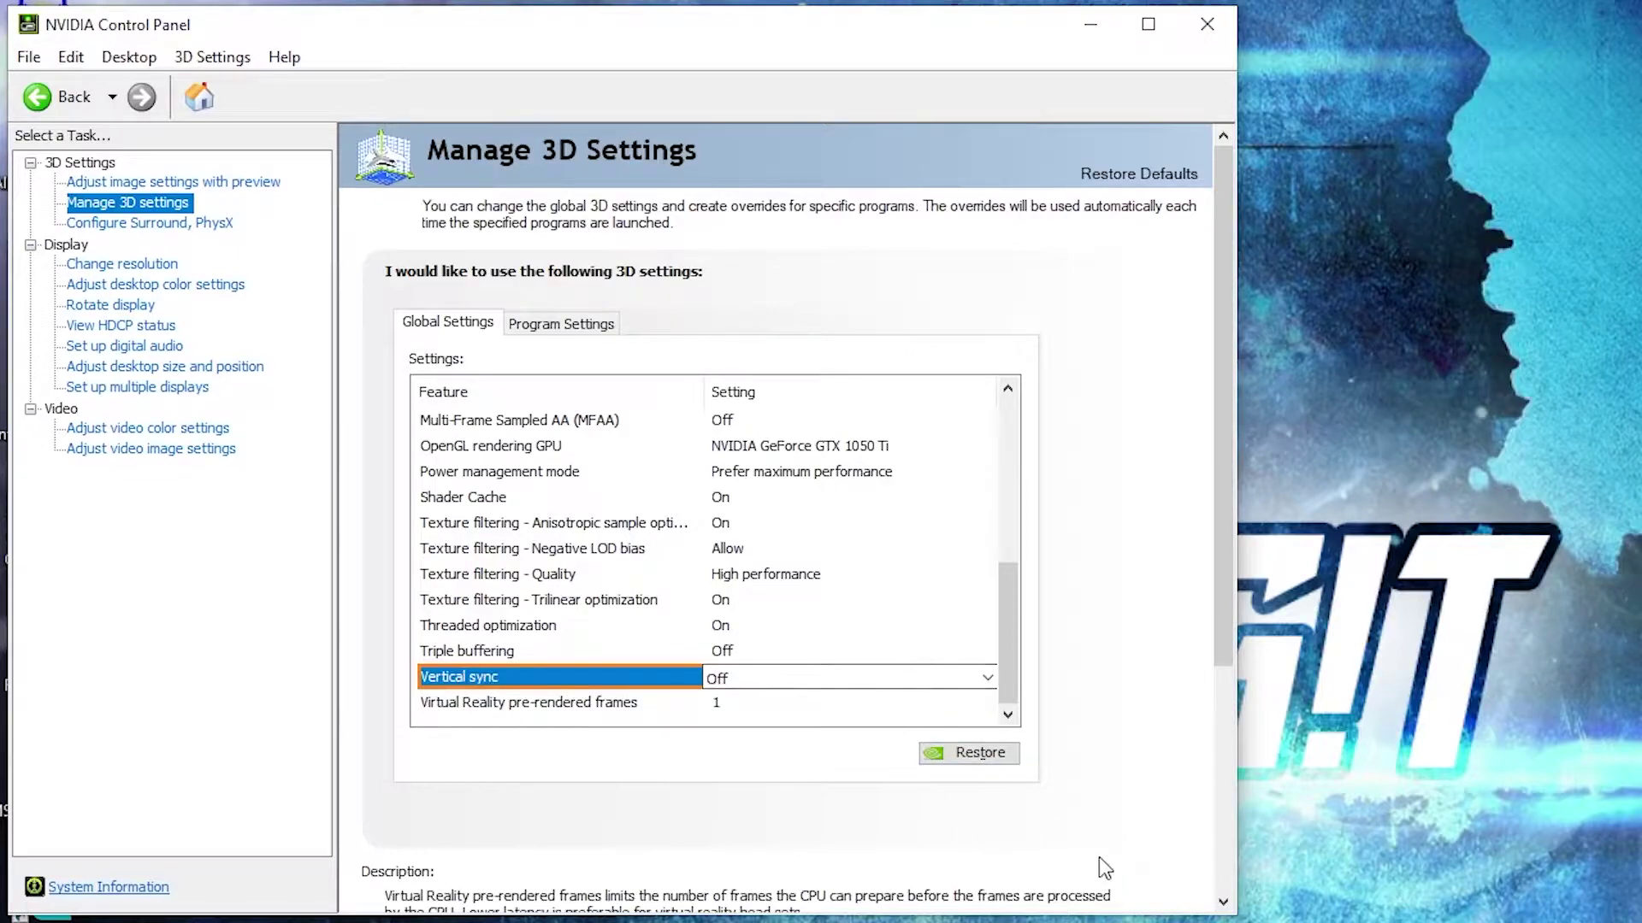
click(78, 287)
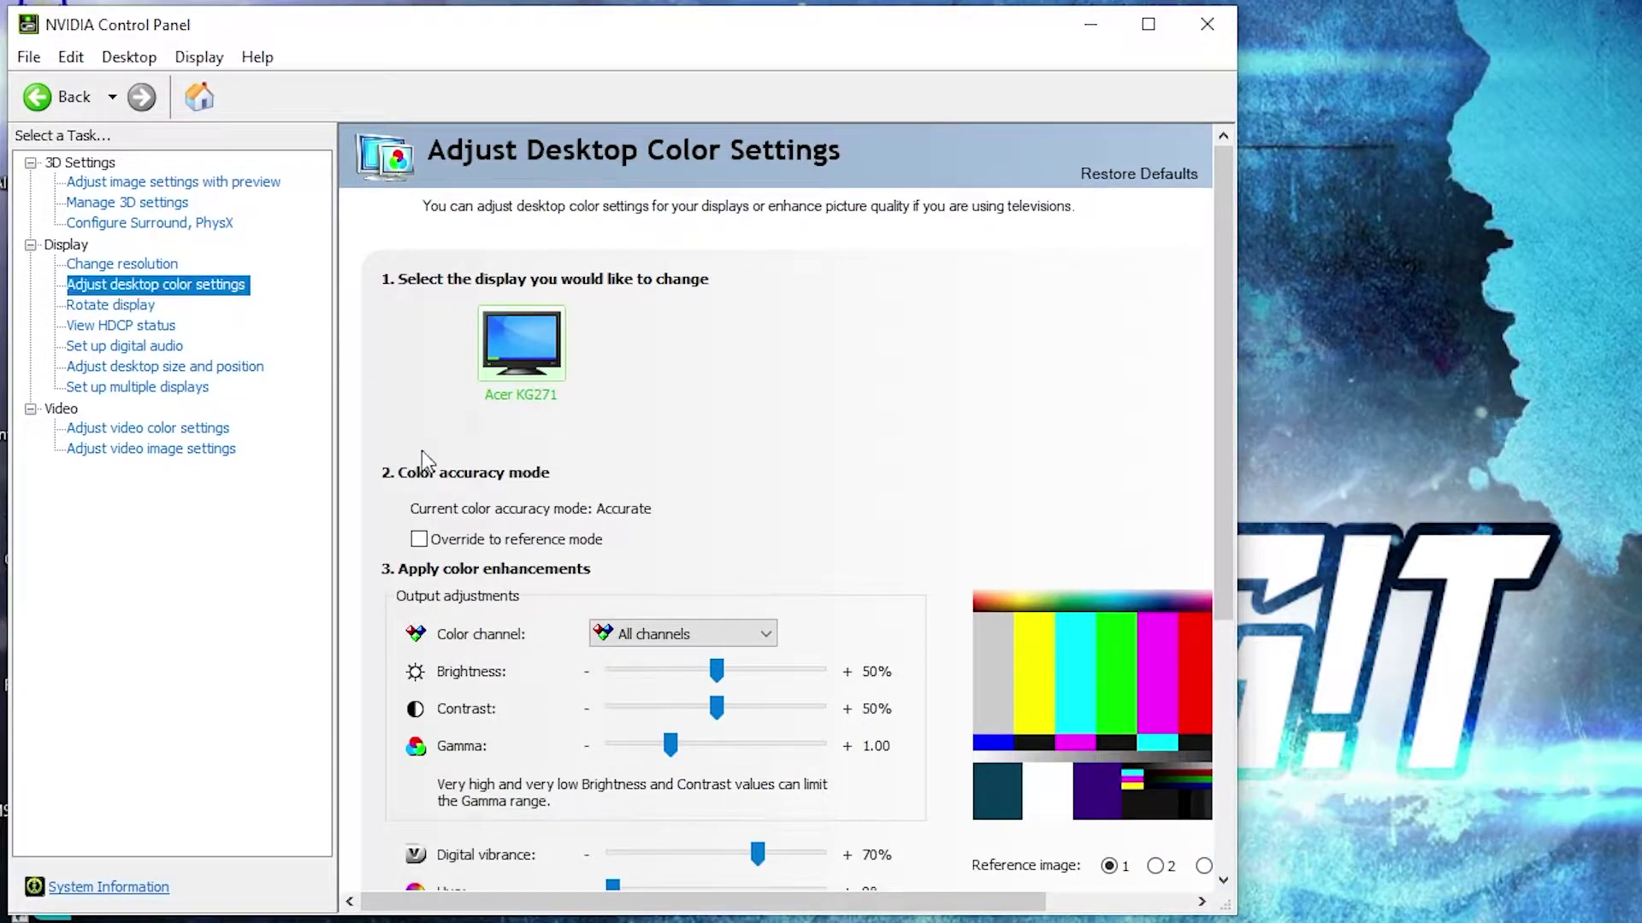
Step: Set the Acer KG271's digital vibrance to 70% and apply the colour settings
scroll(407, 432, down, 3)
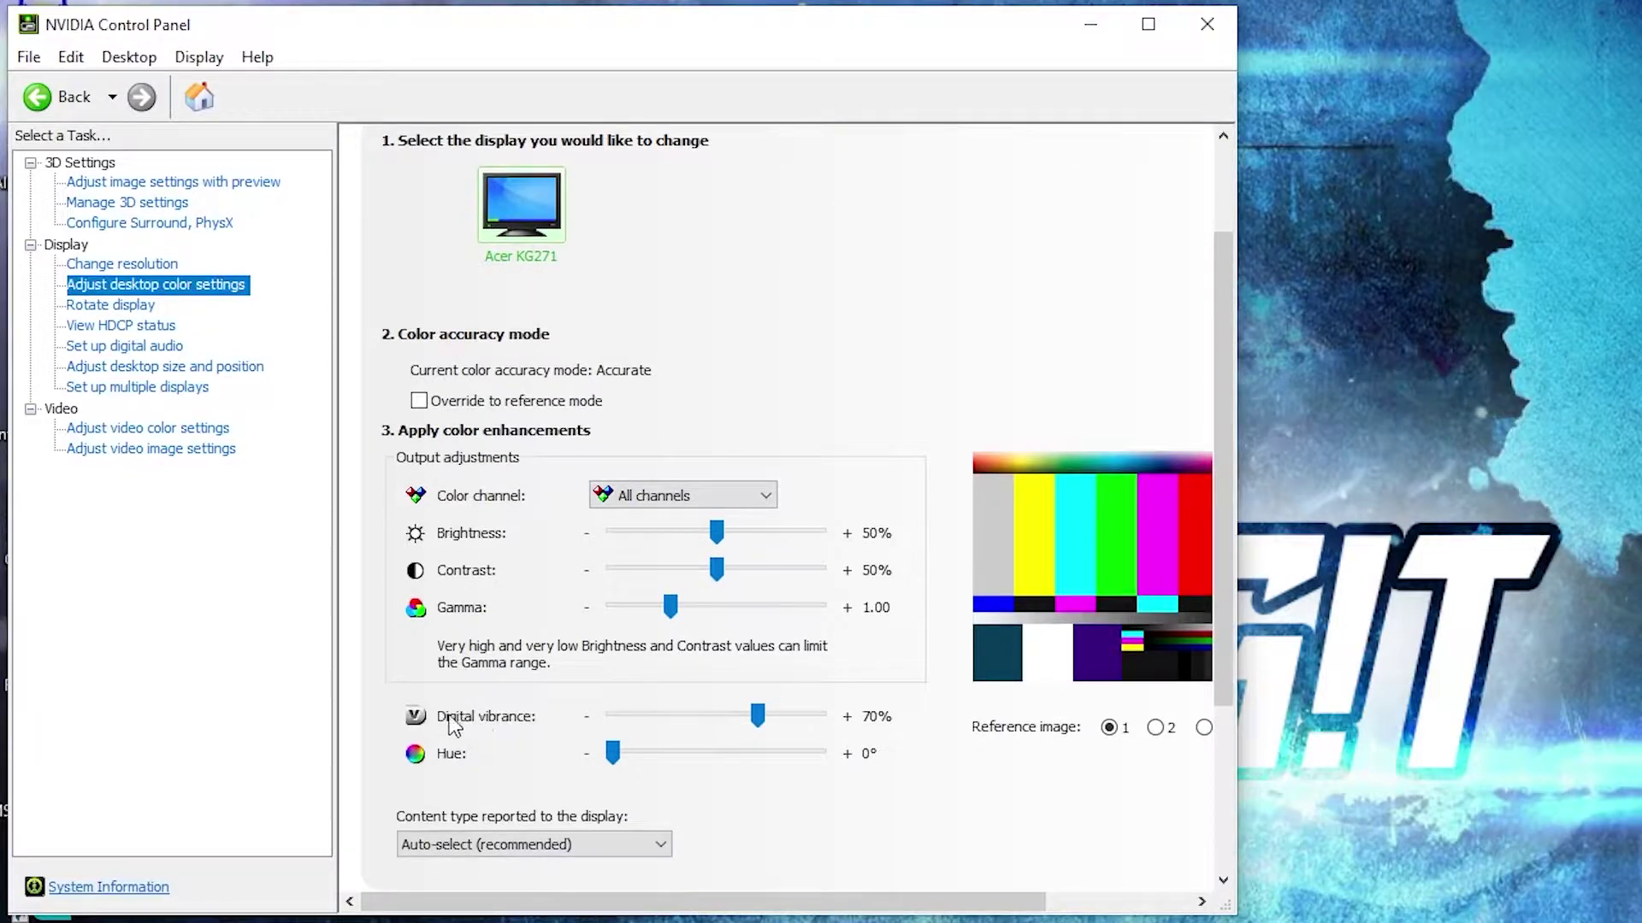
drag(757, 717, 757, 713)
click(1005, 877)
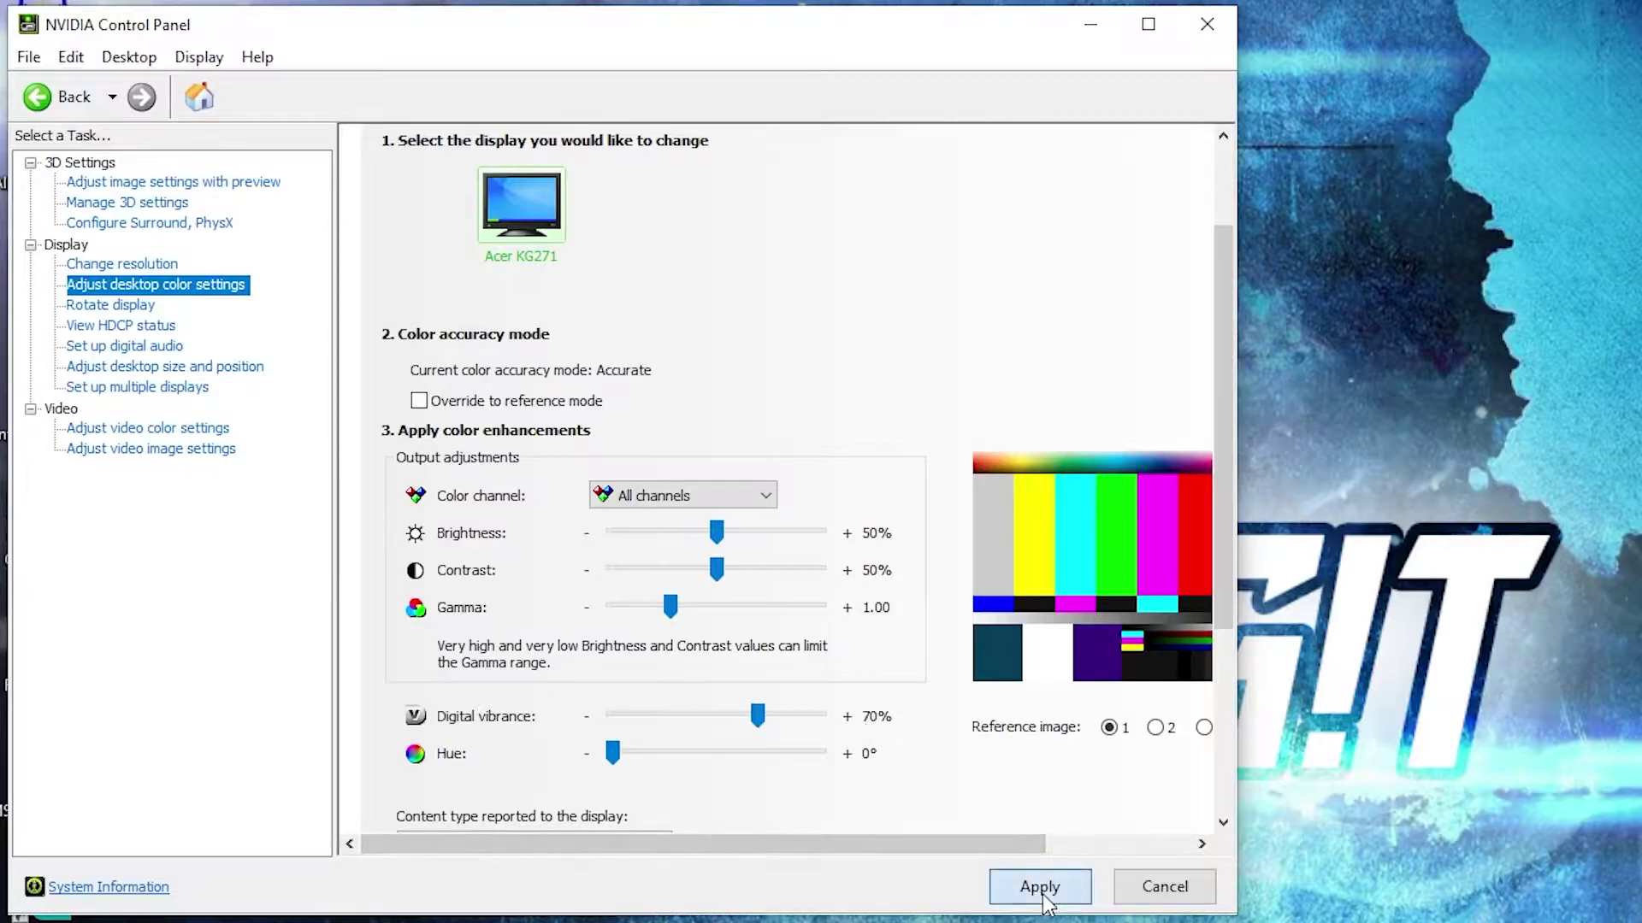